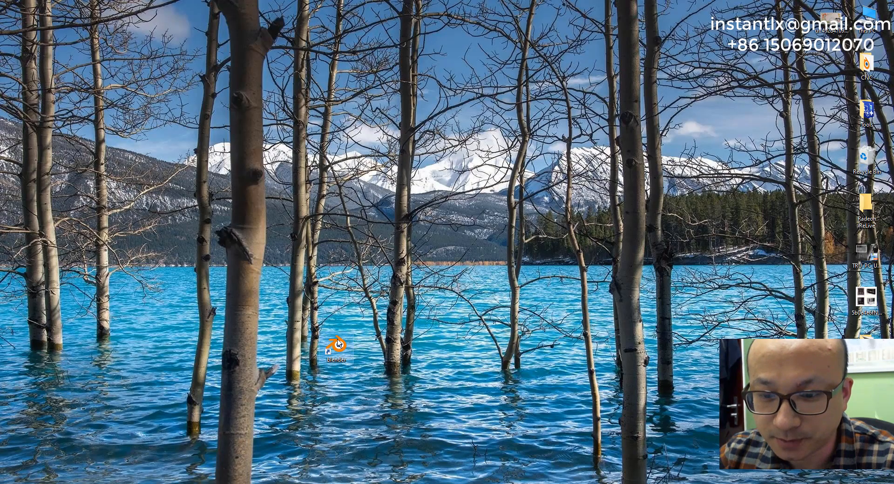
Step: Open Blender and delete the default cube from the new scene
double_click(338, 344)
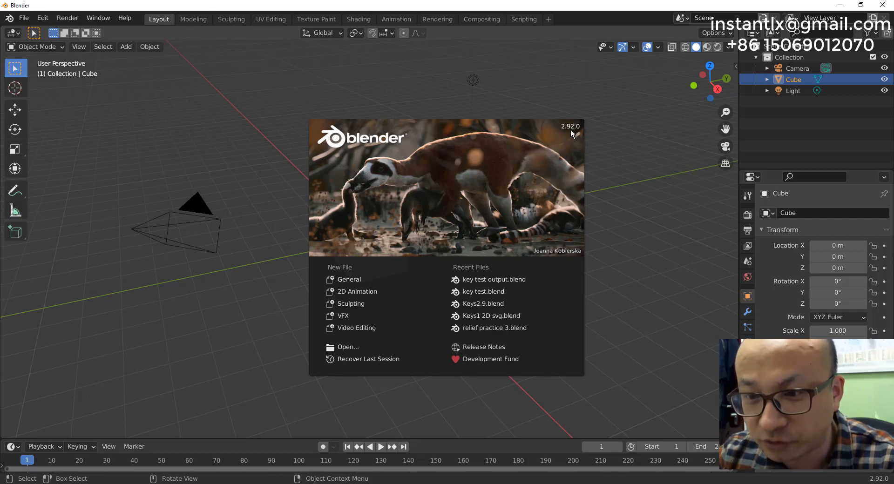
click(632, 182)
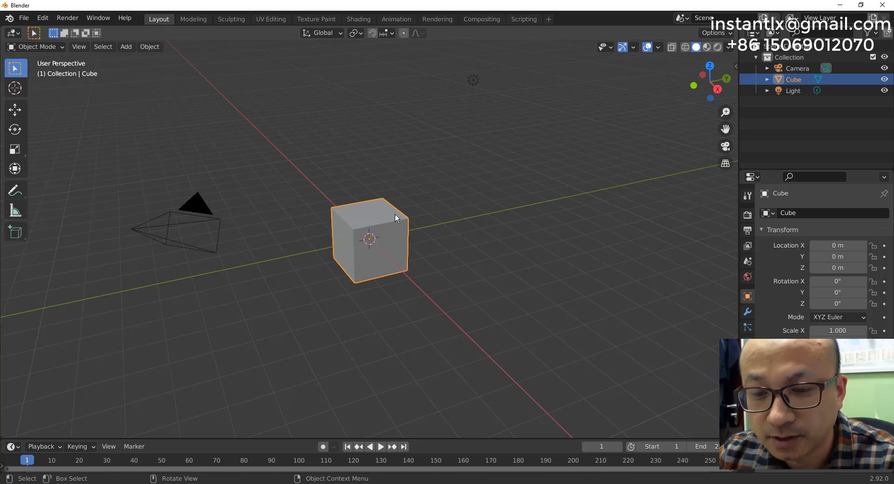
middle_drag(365, 236, 312, 249)
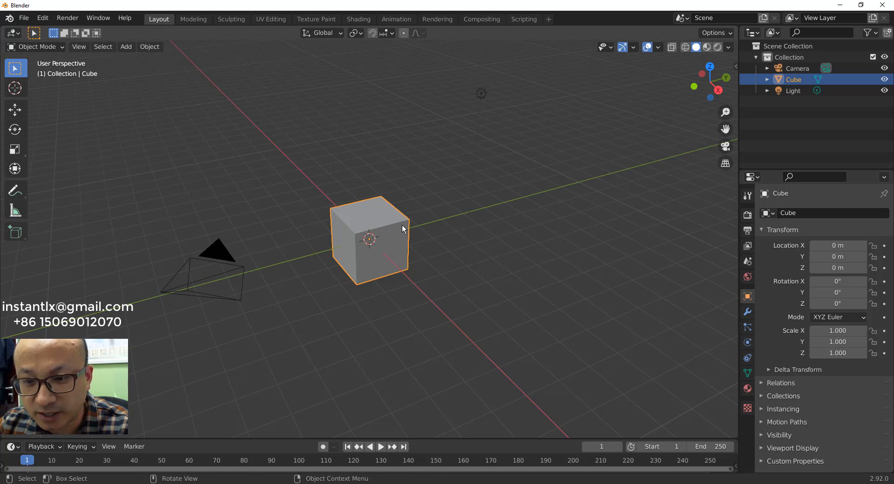
key(x)
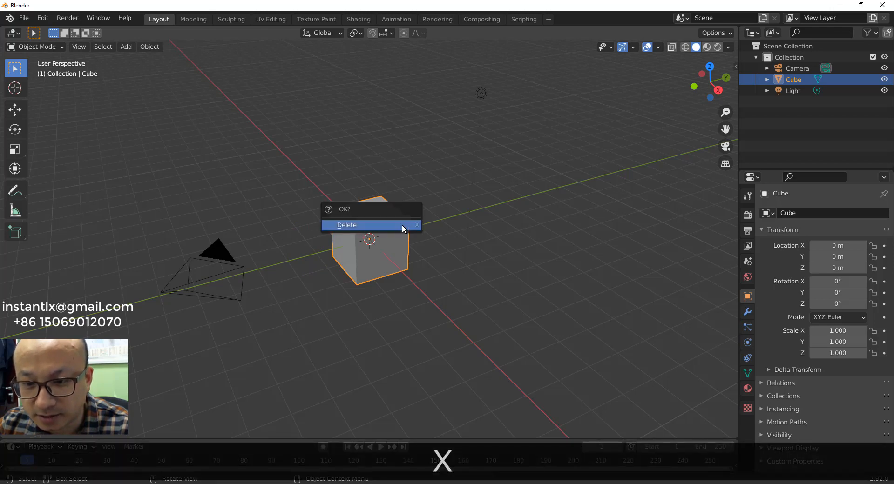
click(358, 225)
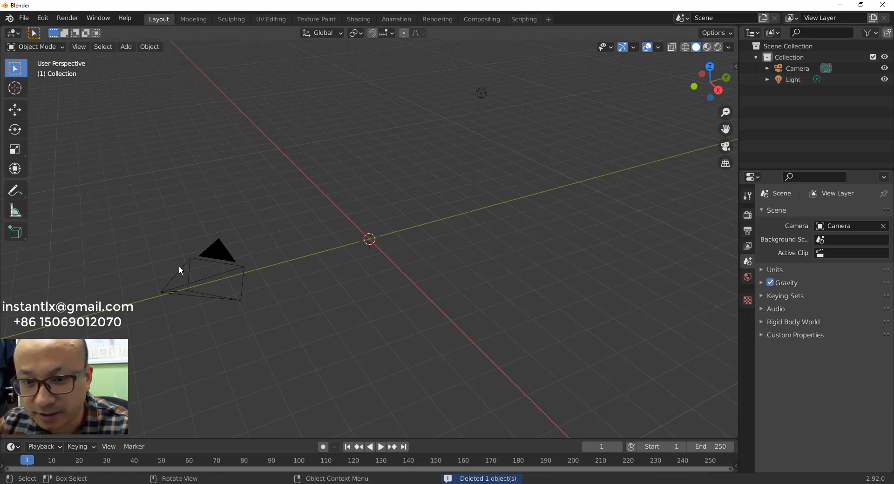
Step: Hide the default camera and light in the viewport
middle_drag(180, 269, 444, 189)
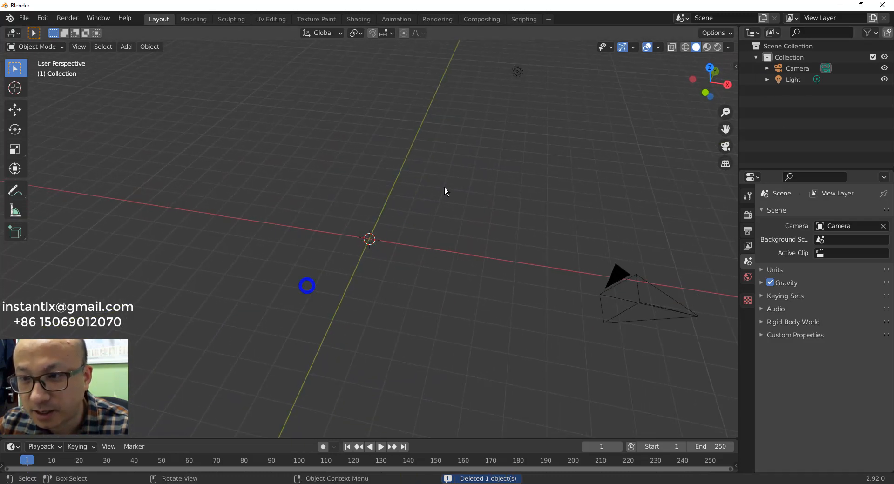
click(519, 71)
click(622, 286)
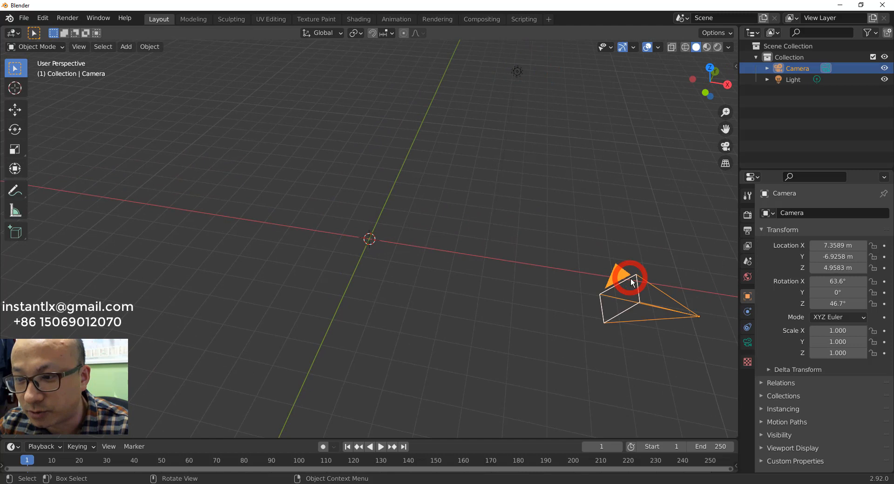
click(885, 68)
click(884, 80)
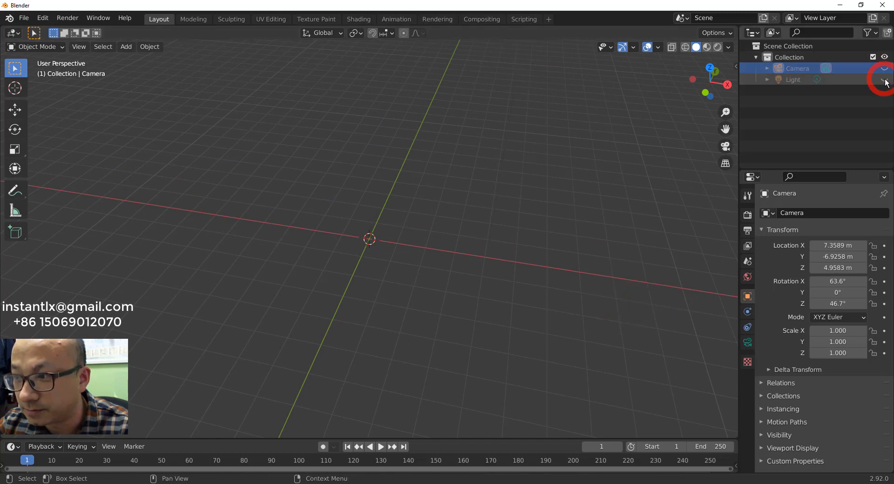
Step: With the default collection active, add the key picture from the Blender folder as a background image aligned to the top orthographic view
click(786, 56)
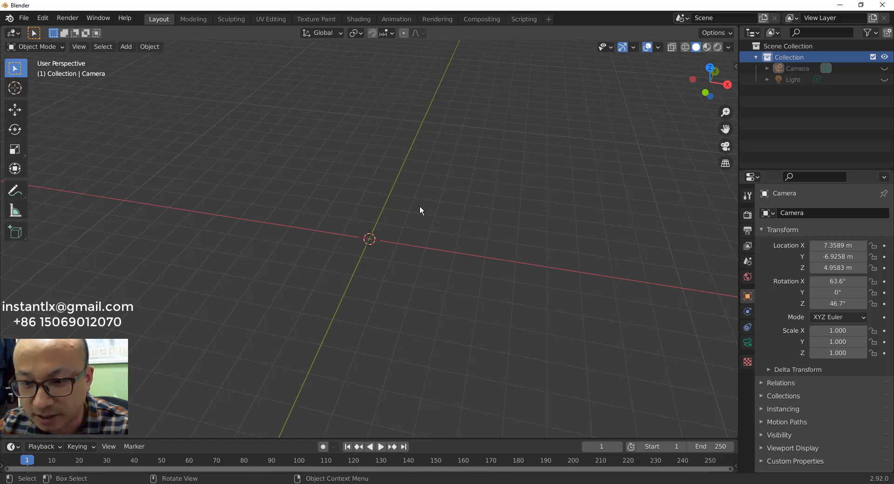
key(KP_7)
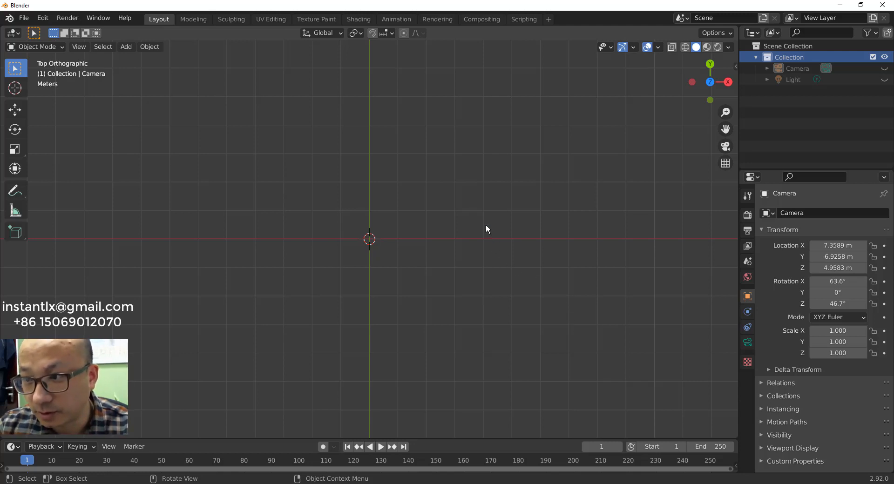
key(KP_7)
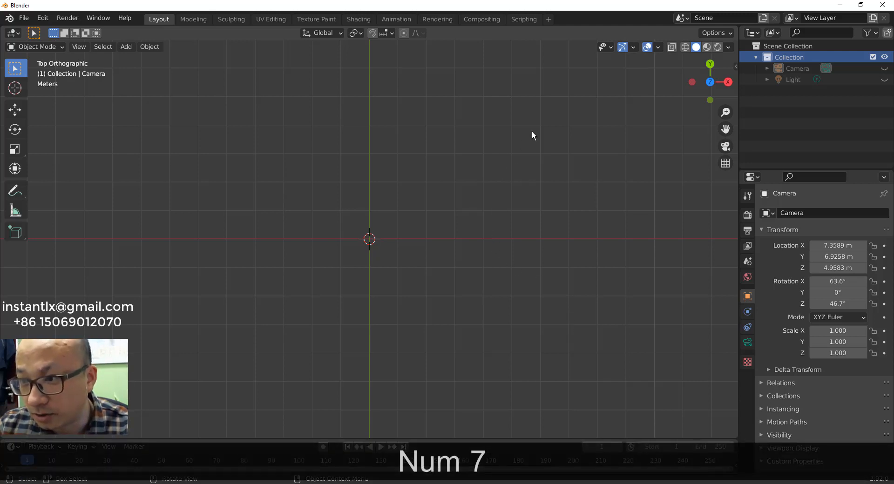
click(712, 80)
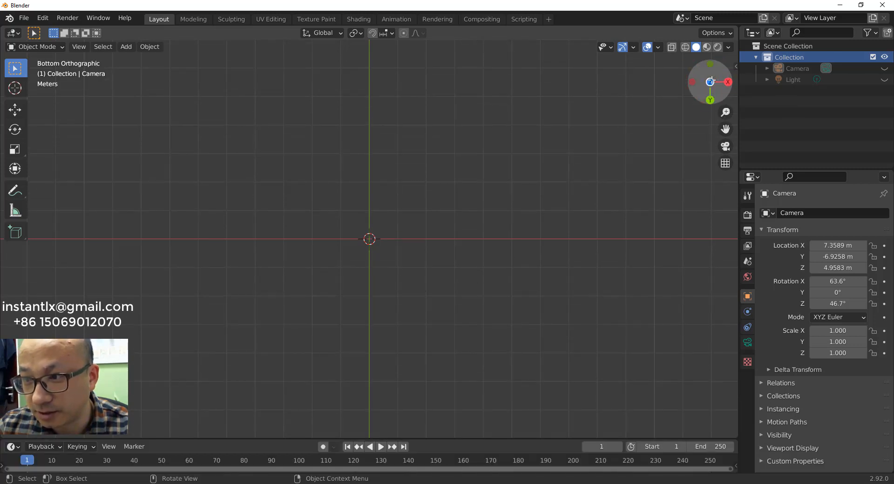
click(711, 81)
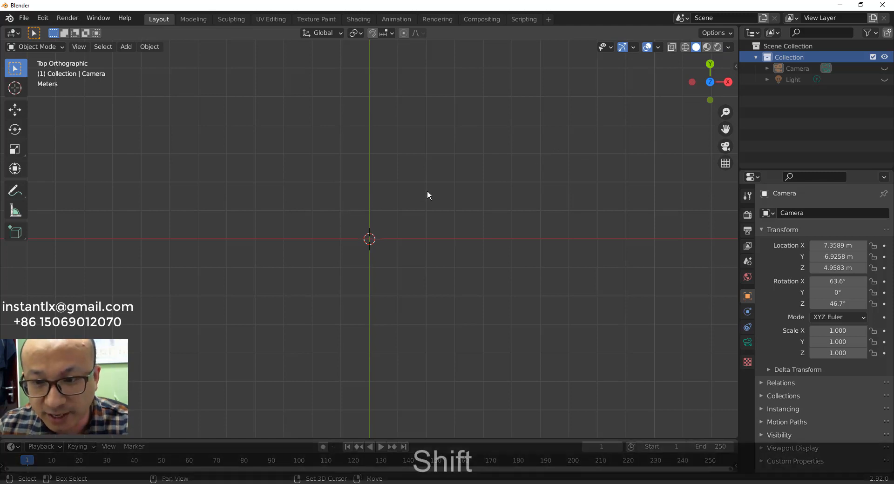
key(shift+a)
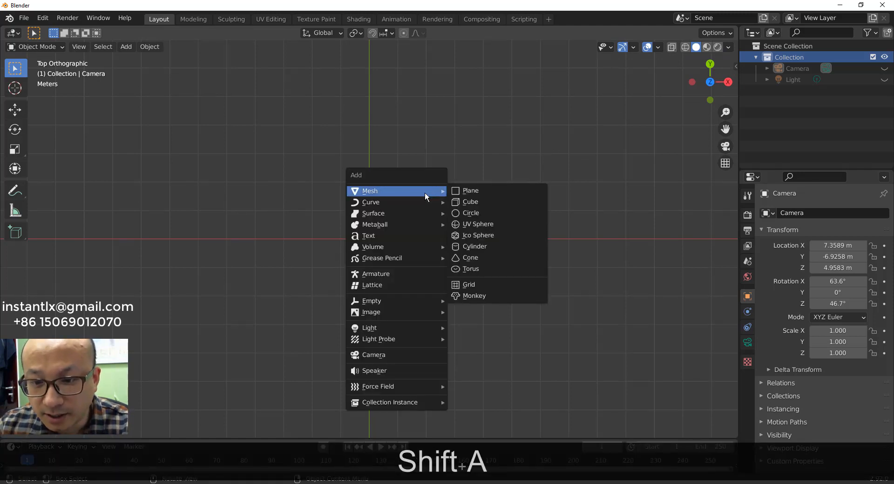
mouse_move(401, 328)
mouse_move(405, 311)
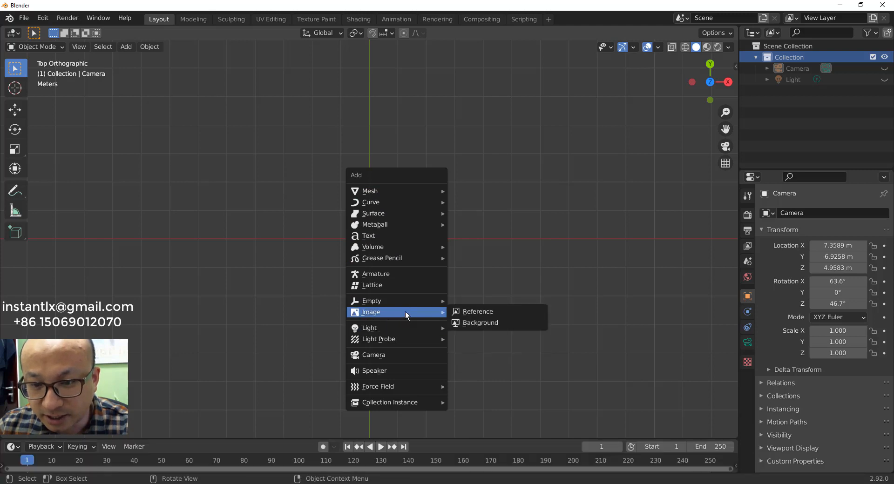
click(465, 325)
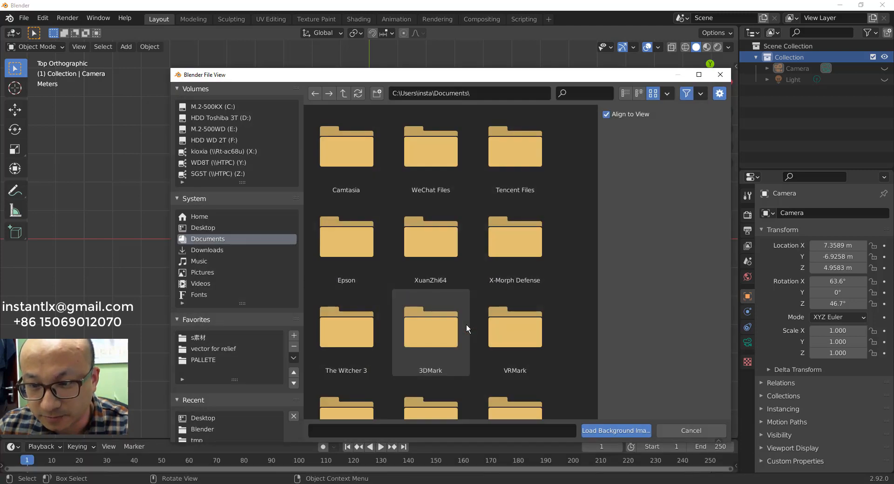
scroll(237, 421, down, 1)
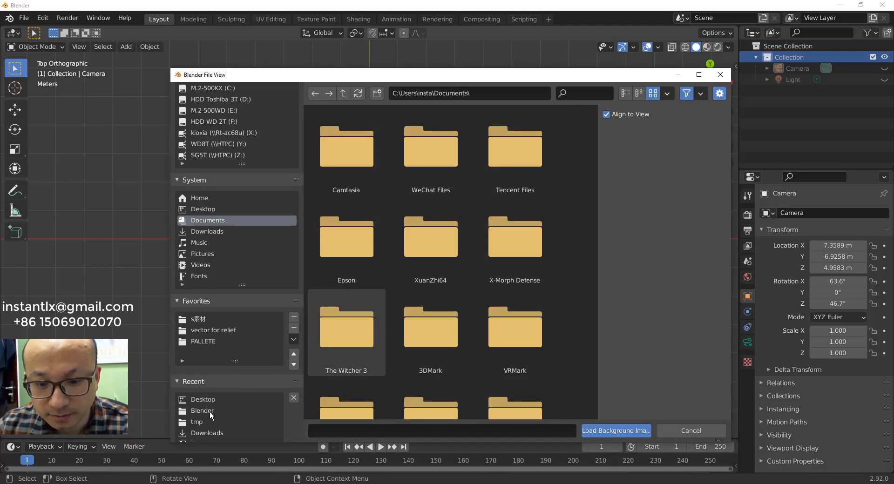
click(209, 412)
double_click(356, 146)
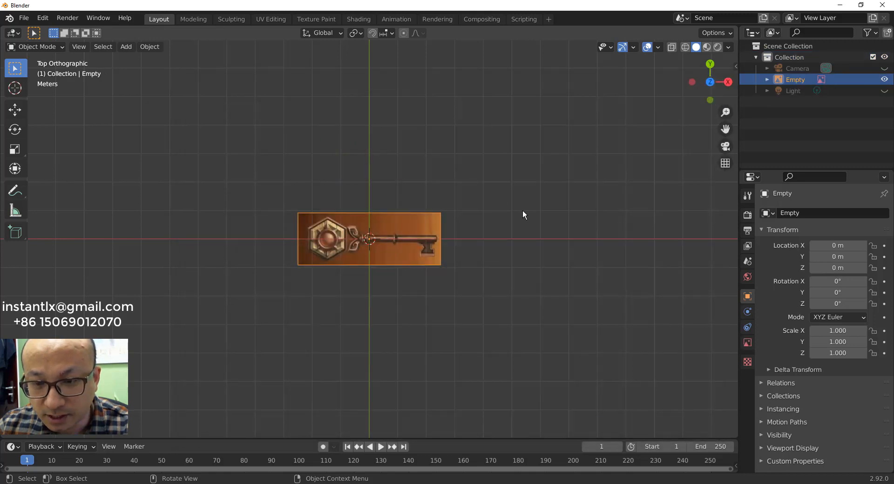
Step: Move the key image about 1.47 m along X and 0.01 m along Y, centring its hexagonal head on the world origin
scroll(426, 231, up, 3)
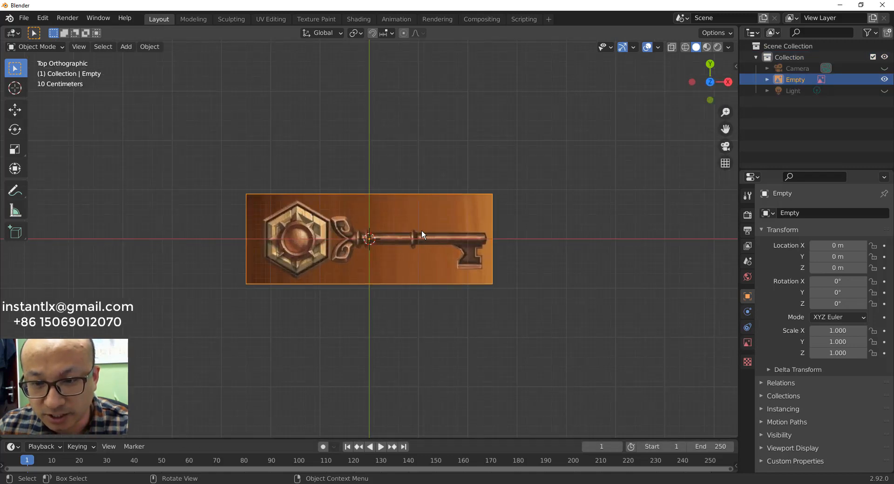
scroll(421, 231, up, 3)
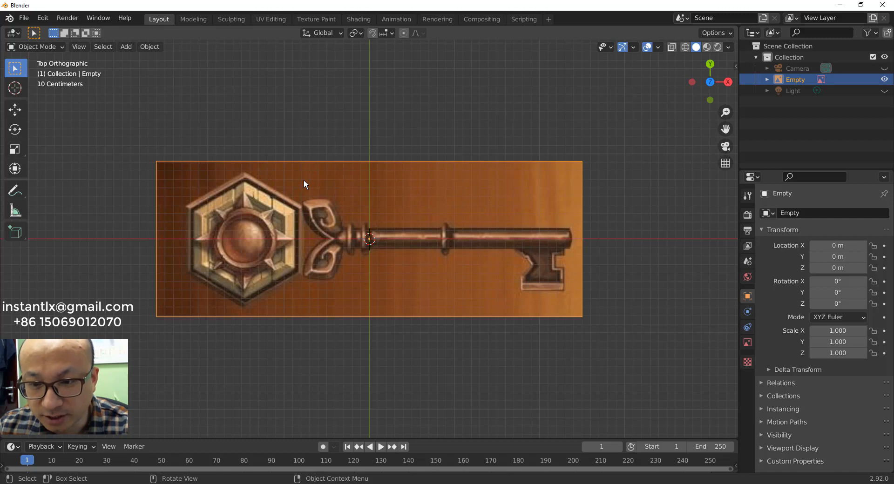
key(g)
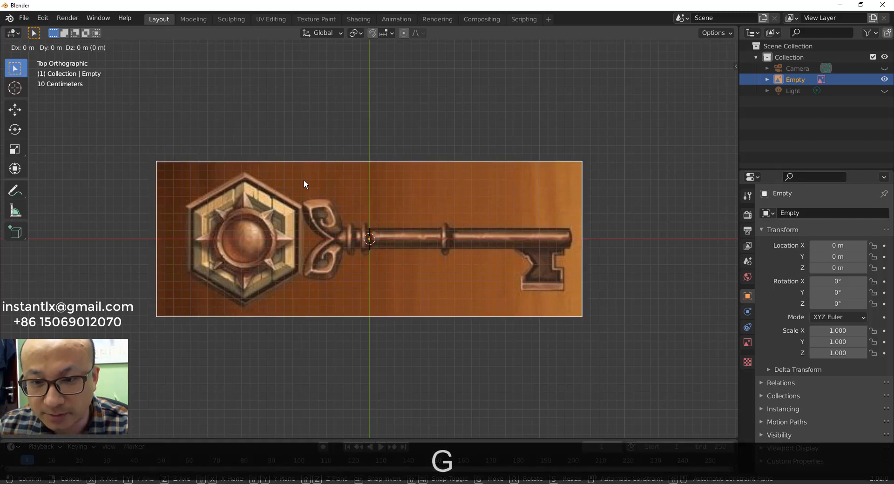
key(x)
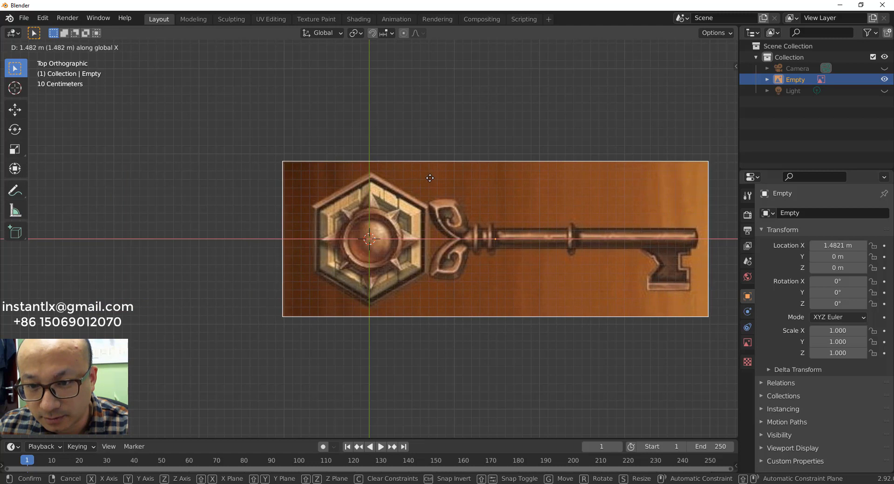
click(430, 181)
scroll(388, 246, up, 4)
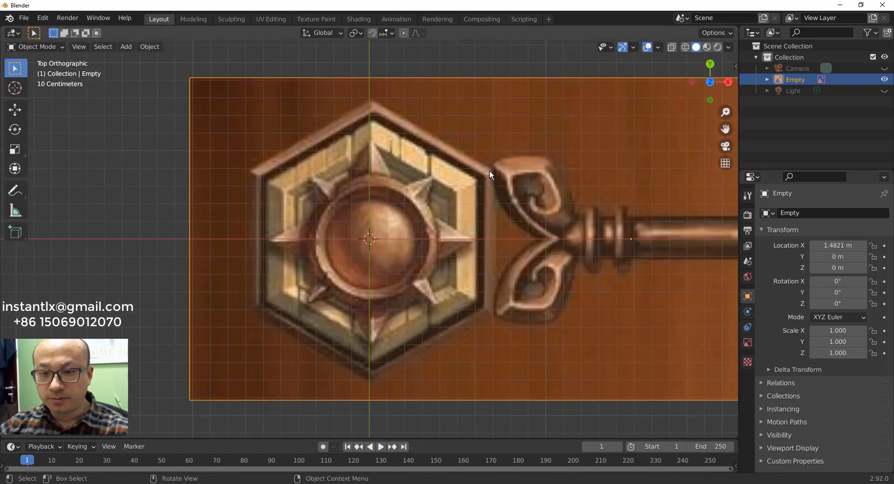
key(g)
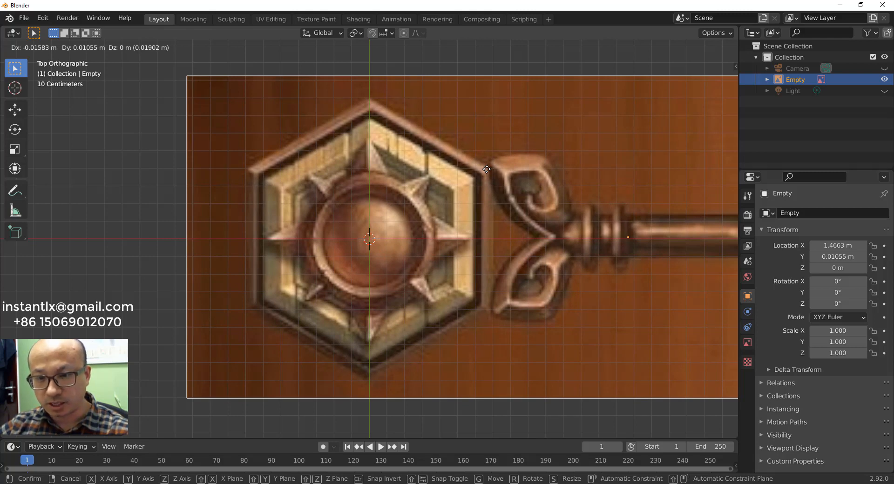
click(487, 169)
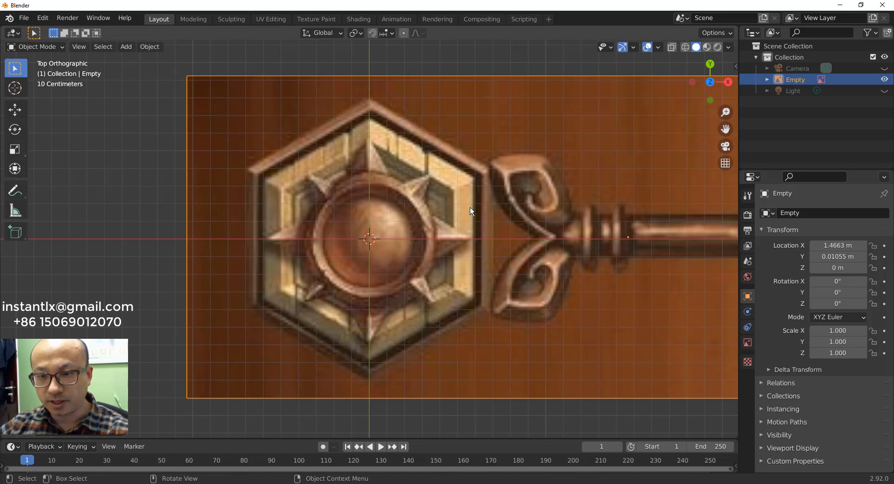
Step: Collapse the default collection and add a new collection directly under the Scene Collection
click(755, 57)
click(779, 45)
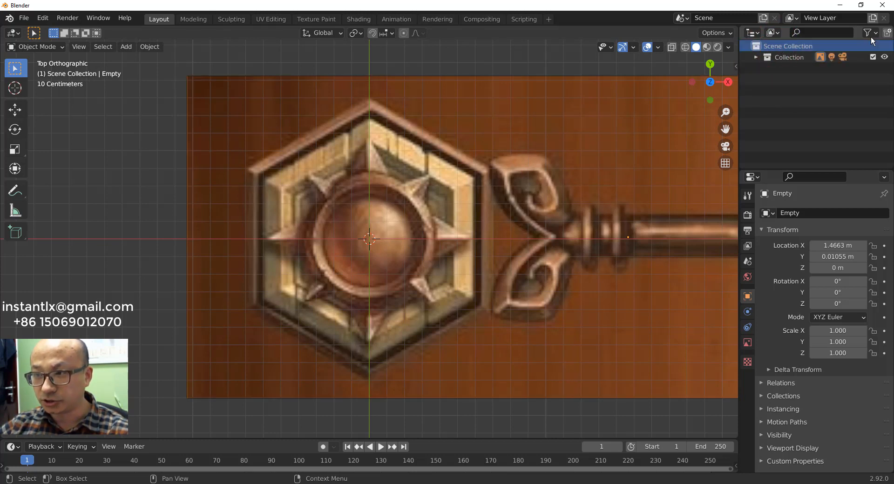
click(887, 33)
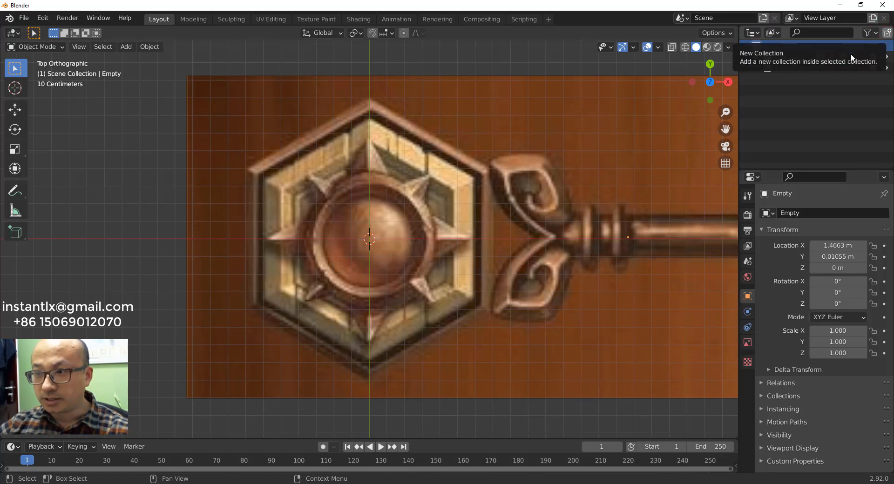
Step: Rename the original collection holding the key image, camera and light as "background"
click(790, 71)
click(798, 58)
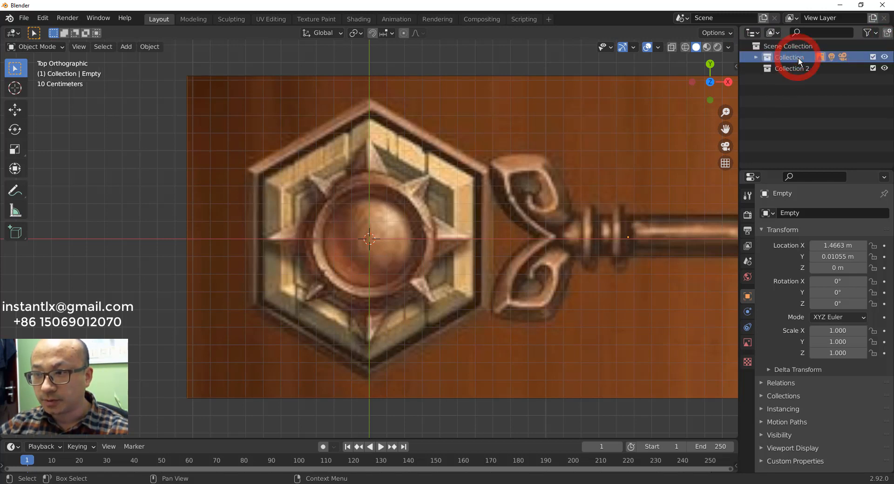
double_click(797, 58)
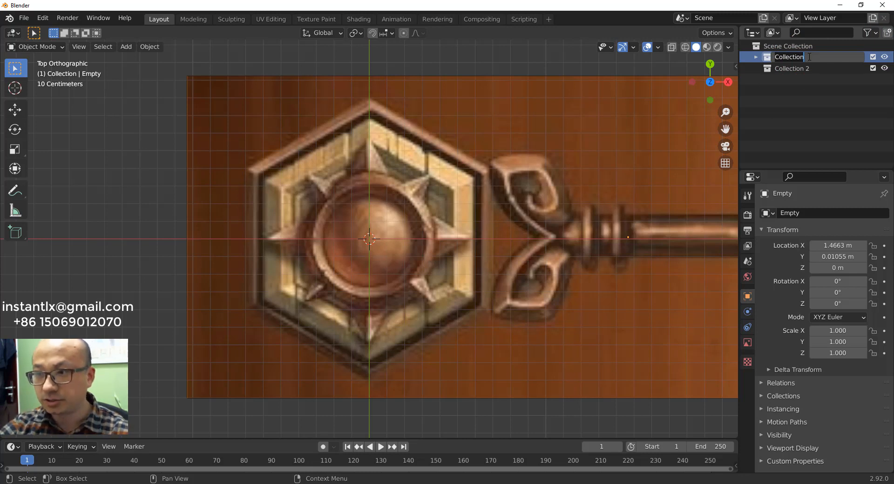
text(ba)
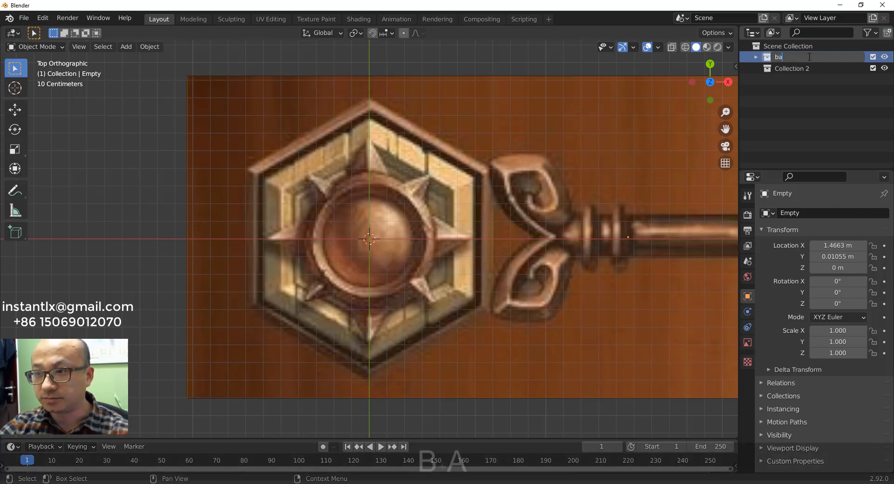
text(ckground)
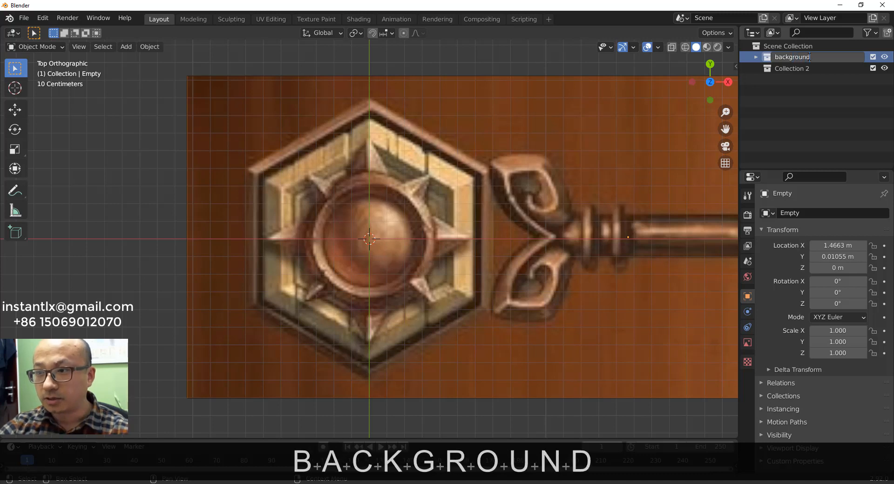
key(Return)
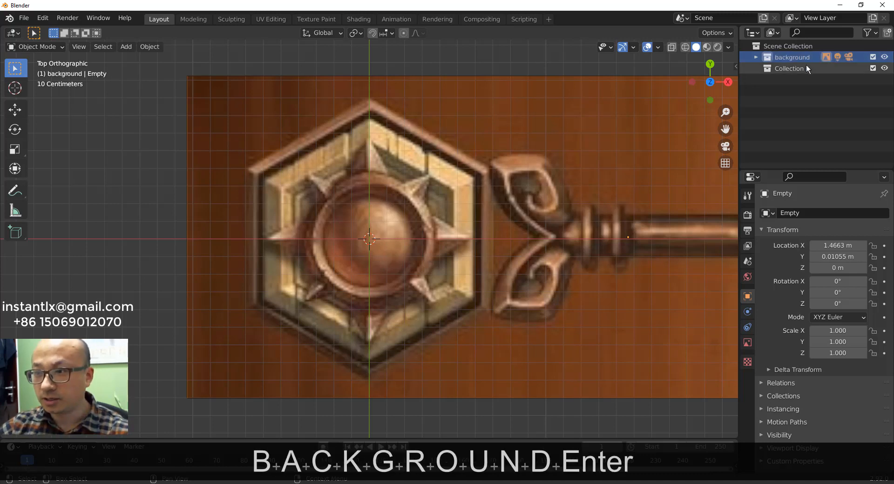
Step: Make the empty Collection 2 the active collection, leaving the background image deselected
click(799, 69)
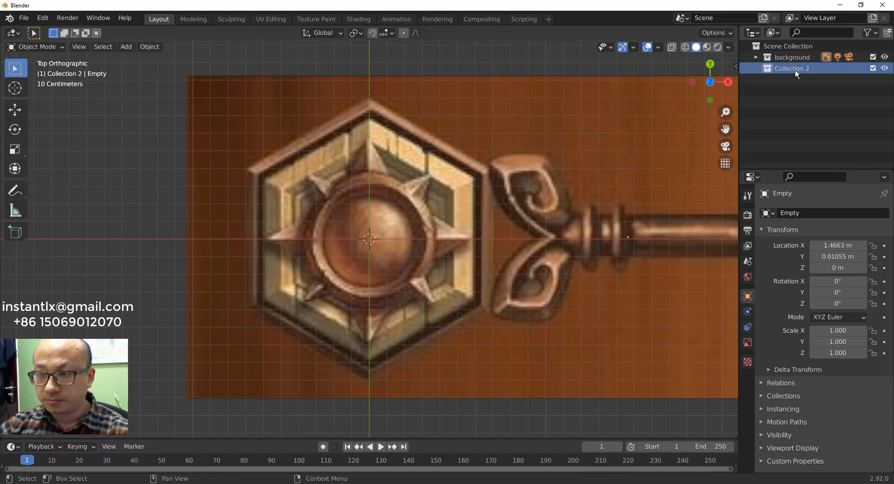
click(419, 191)
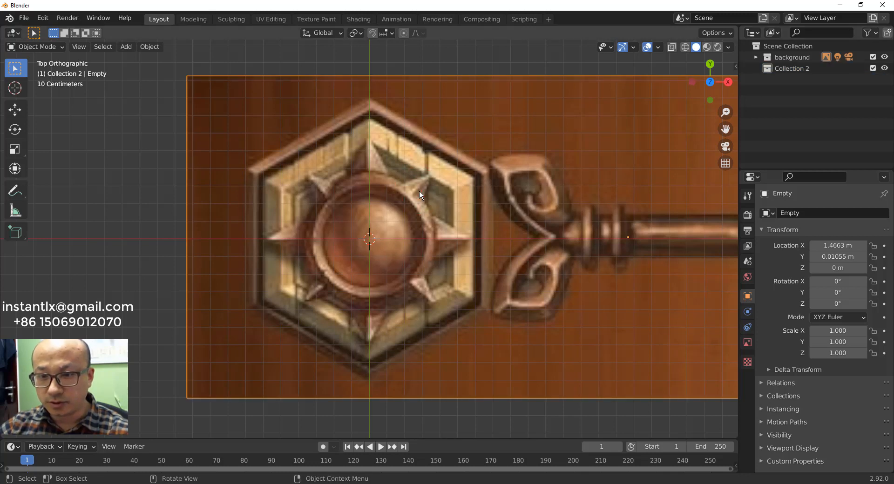
click(782, 70)
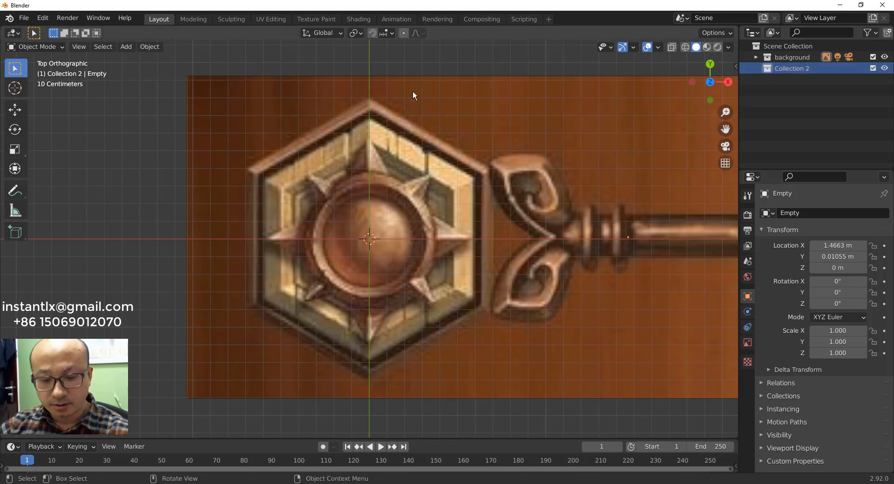
Step: Add a Bezier circle at the origin and scale it to about 0.325, matching the round rim in the key's head
key(shift+a)
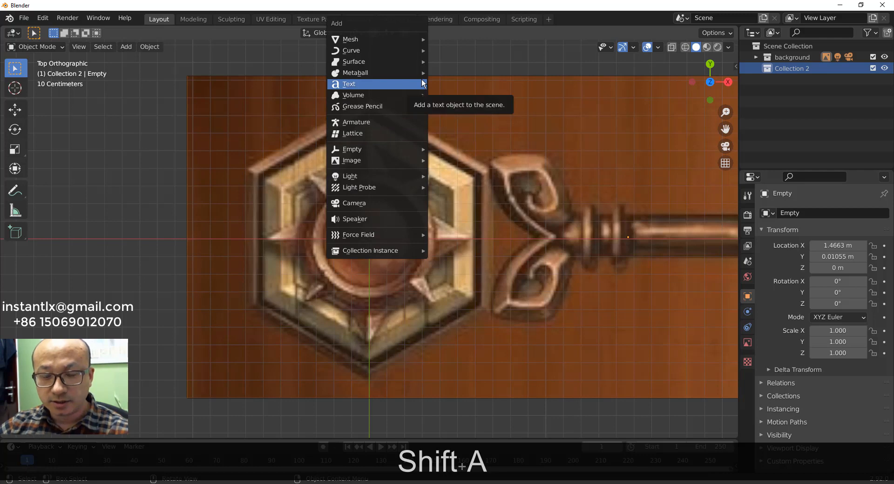
mouse_move(424, 56)
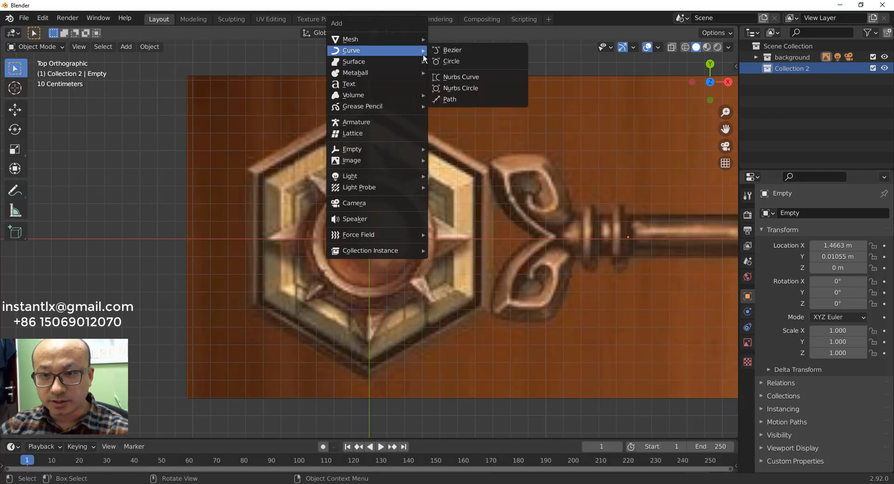
click(463, 62)
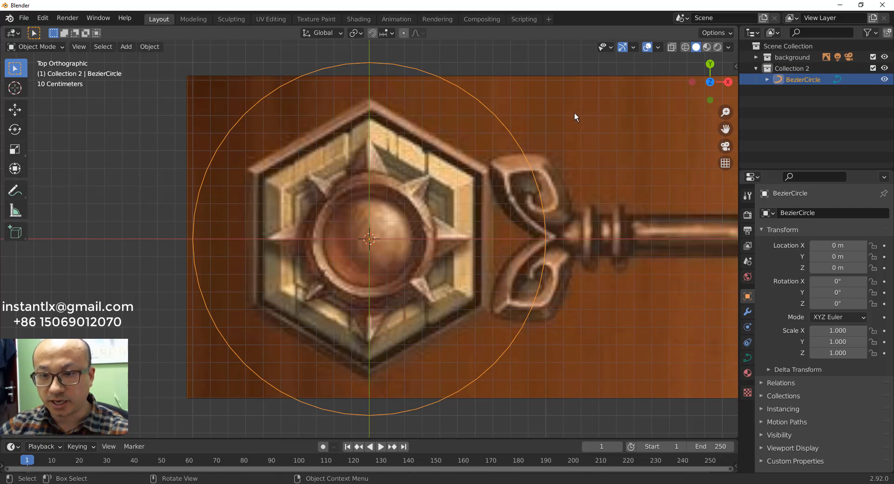
key(s)
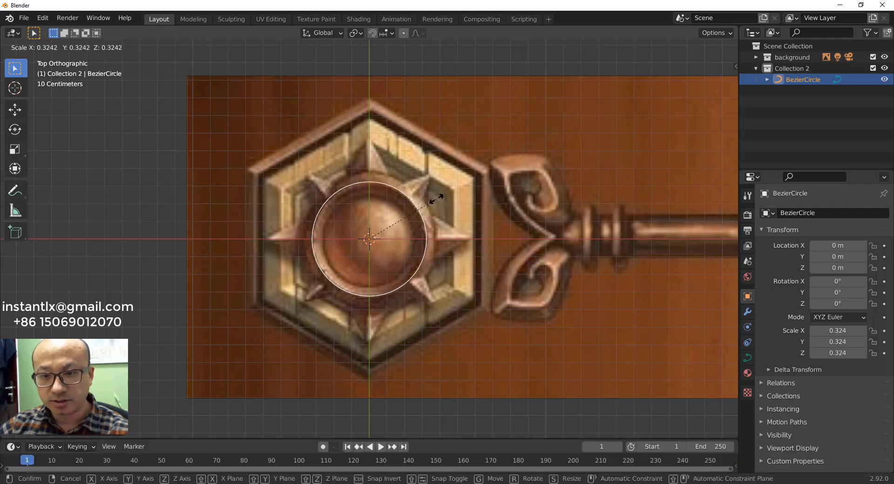
click(437, 199)
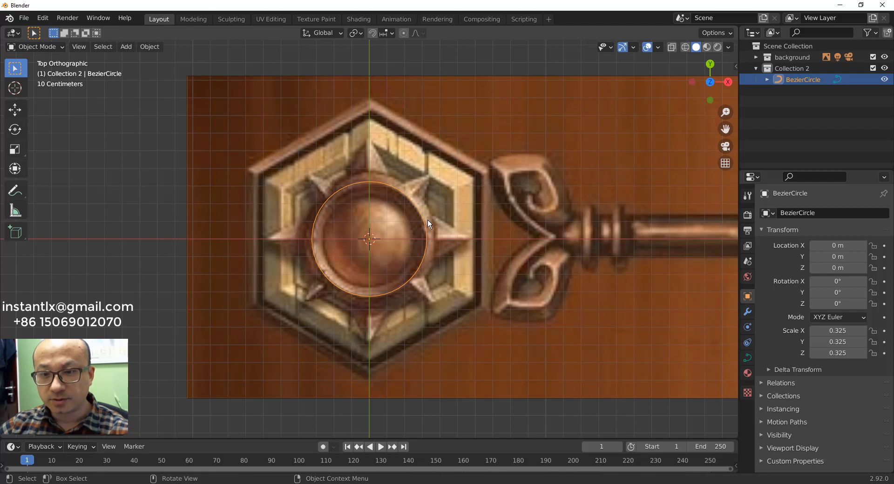
Step: Set the circle's preview resolution to 64 and give it a Profile bevel with a depth of 0.15 m
click(748, 358)
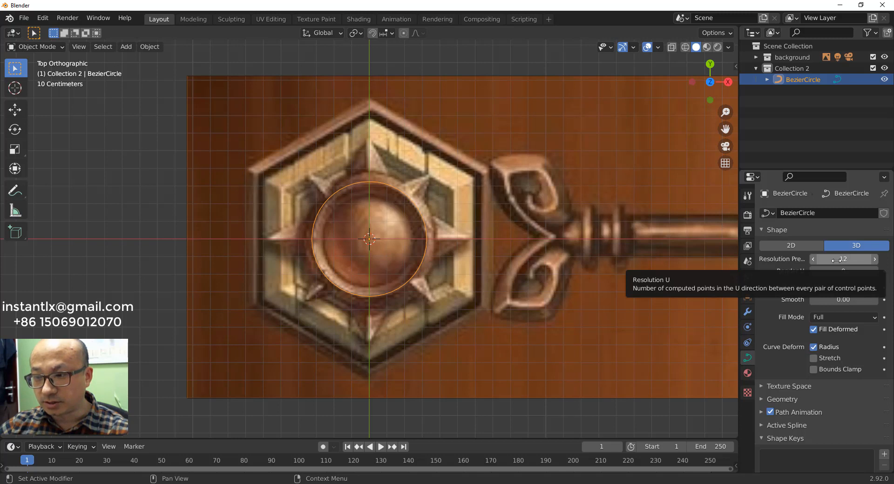
drag(848, 261, 887, 261)
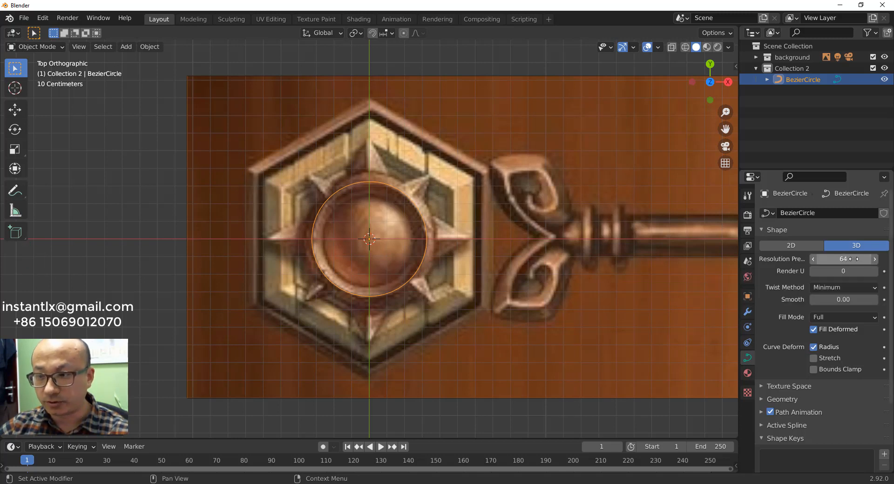
scroll(840, 282, down, 4)
scroll(843, 284, down, 1)
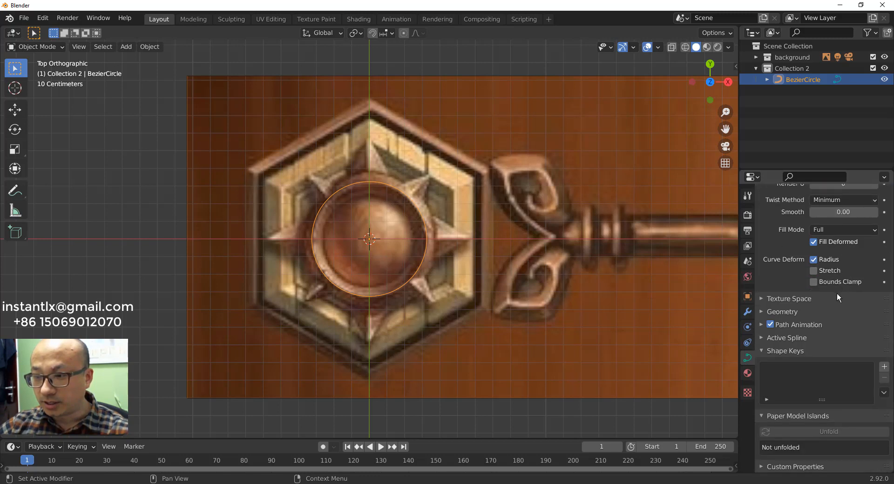
click(789, 313)
scroll(789, 317, down, 4)
scroll(787, 318, down, 3)
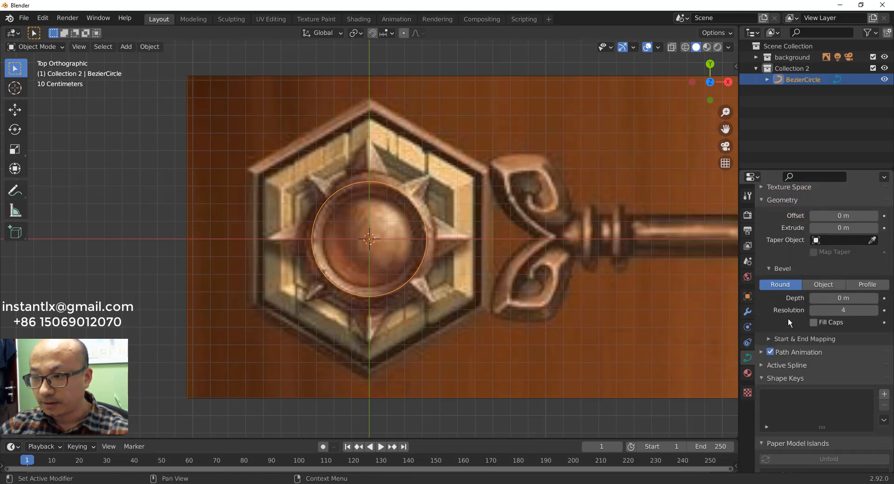
click(870, 257)
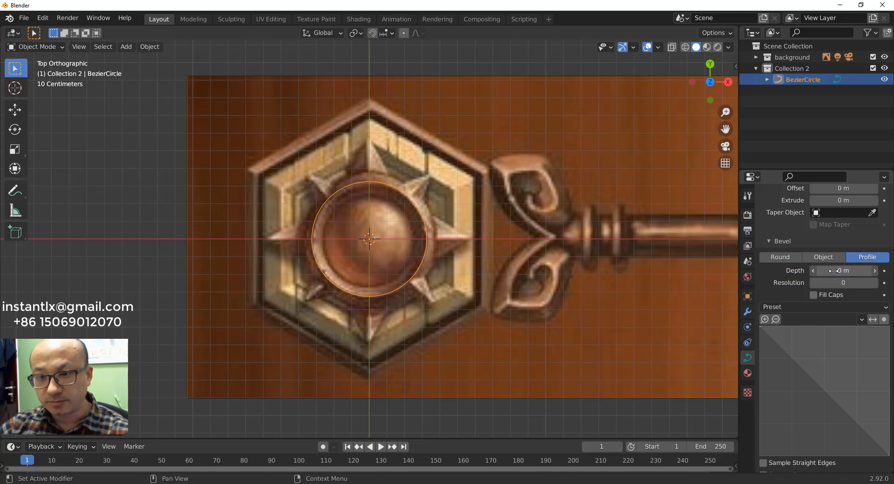
drag(844, 271, 865, 270)
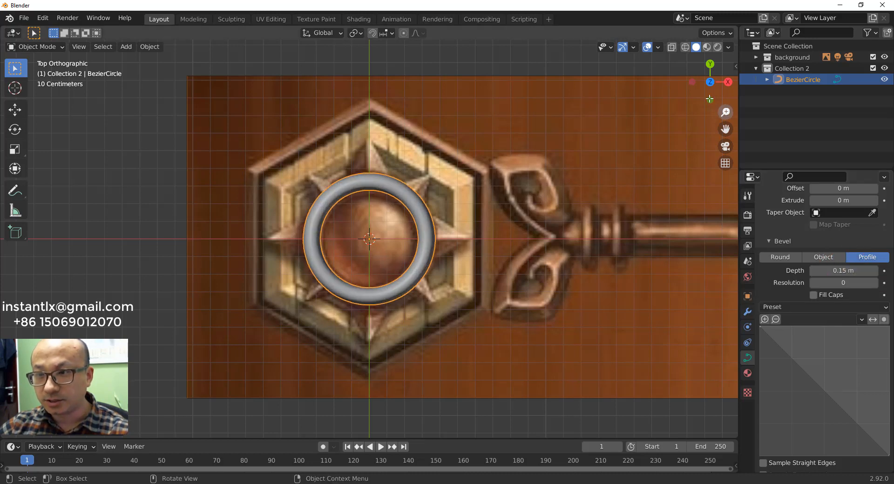
Step: Turn on X-ray display and inspect the beveled ring in perspective, returning to the top view over the key image
click(672, 47)
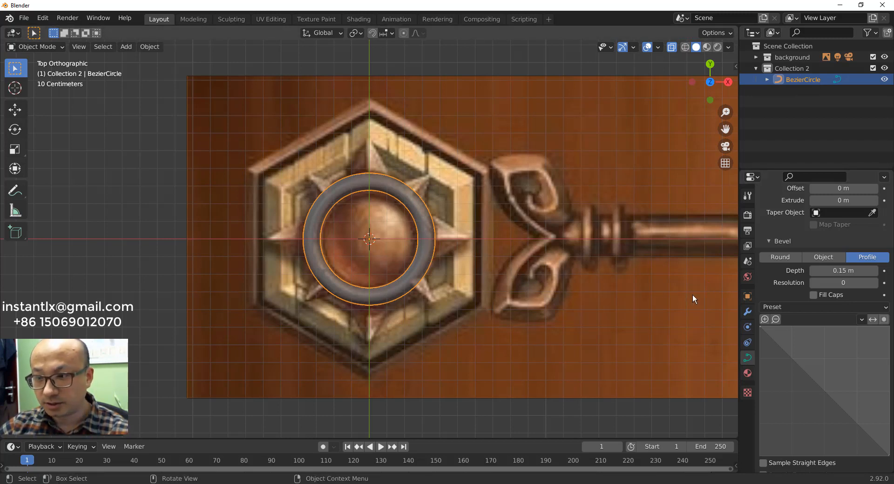
middle_drag(390, 316, 274, 322)
scroll(426, 256, up, 3)
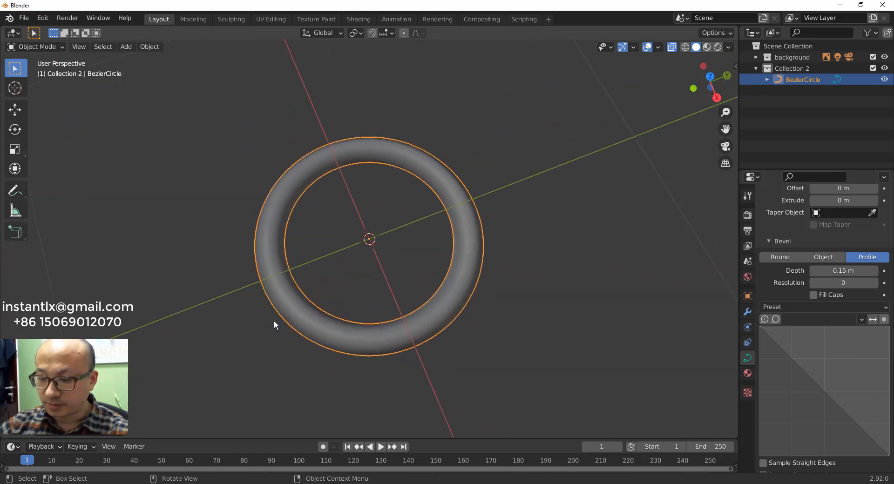
key(KP_7)
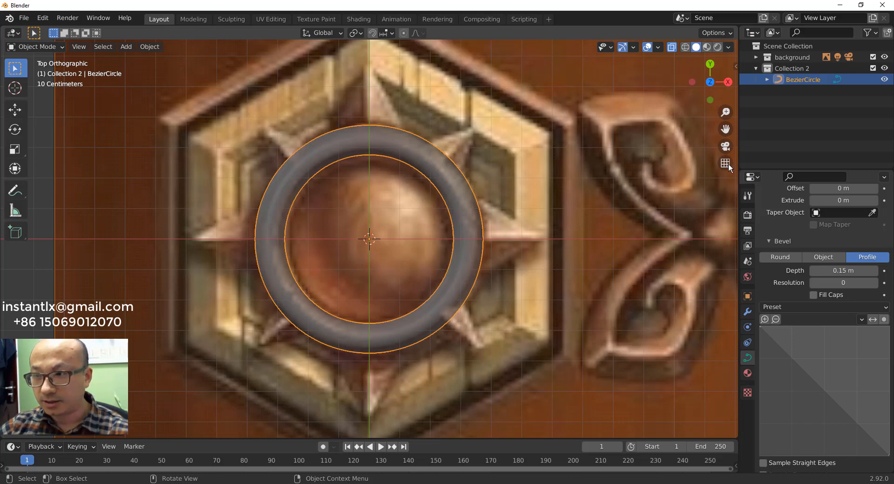
Step: Expand the BezierCircle entry in the outliner to show its curve data, and deselect the ring in the viewport
click(767, 80)
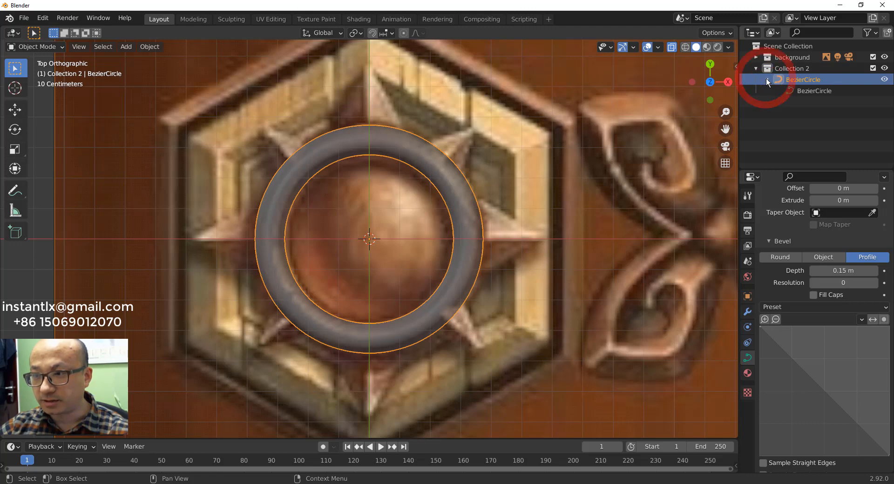
click(803, 89)
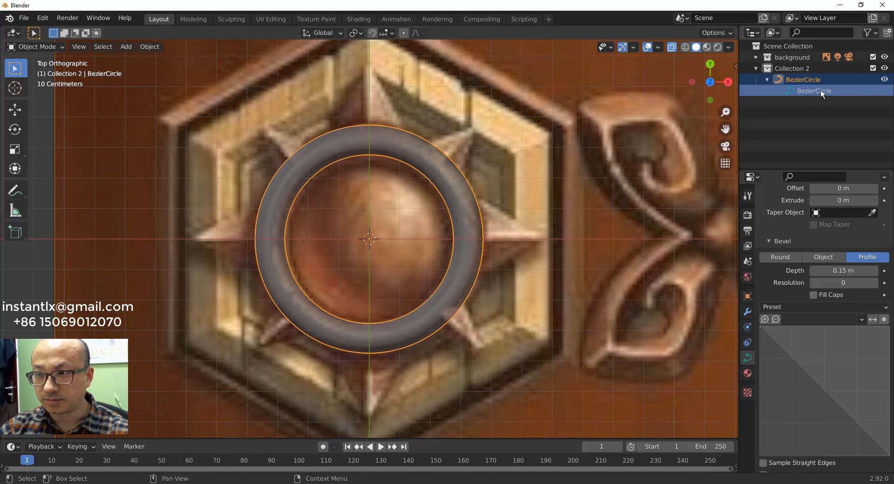
click(520, 189)
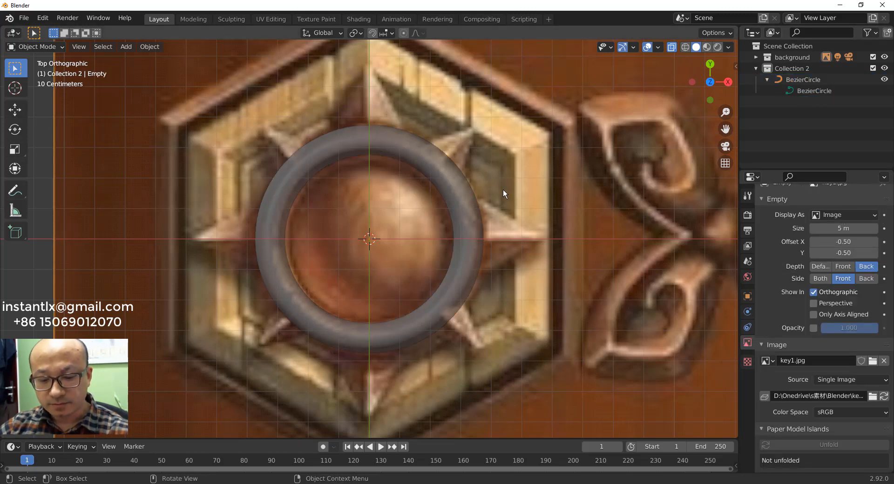
Step: Add an ico sphere scaled to roughly a third to fit within the ring, and smooth it with a level 3 subdivision
key(shift+a)
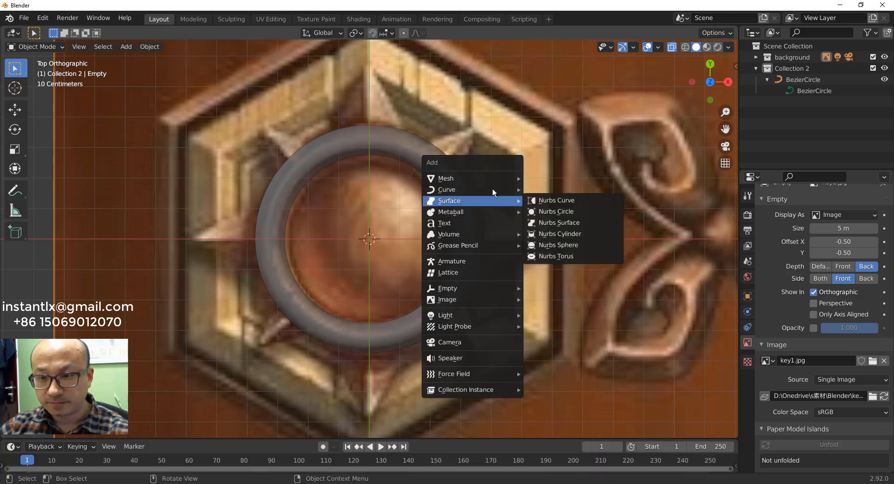
mouse_move(493, 177)
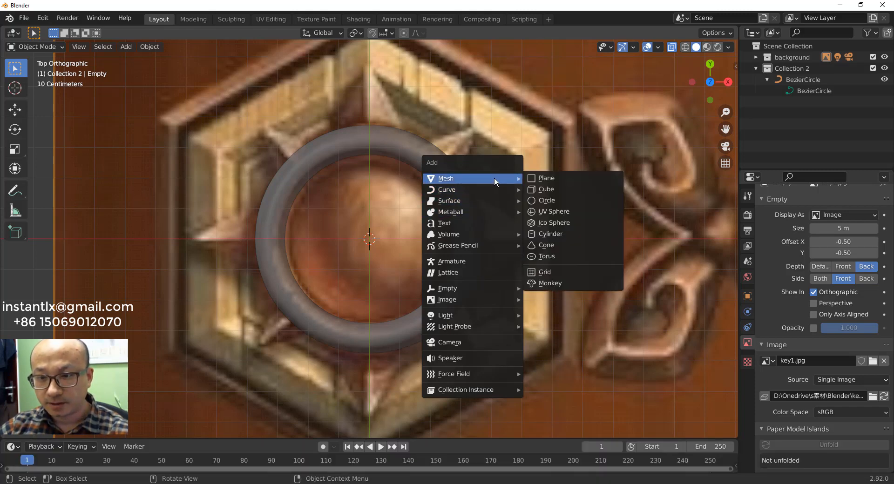
click(560, 227)
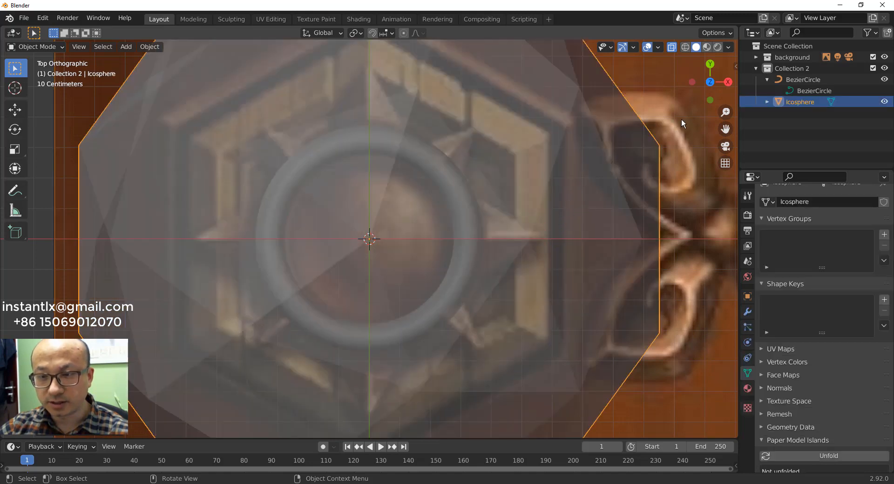
key(s)
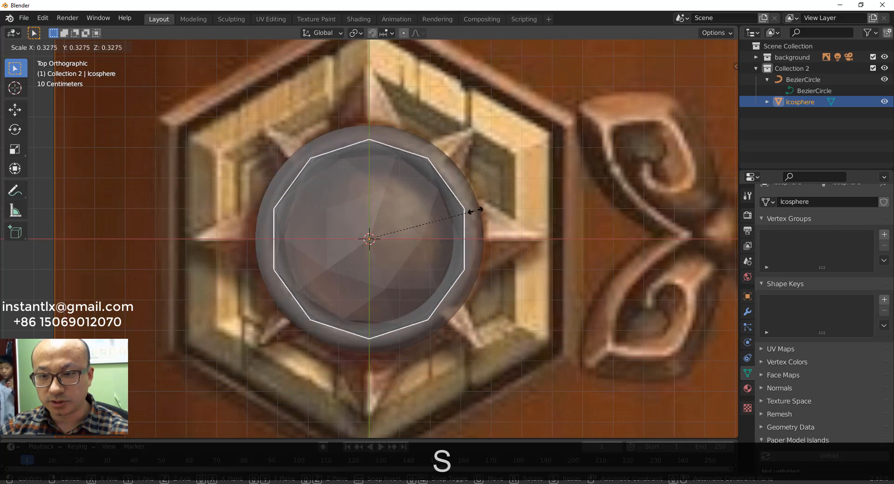
click(474, 211)
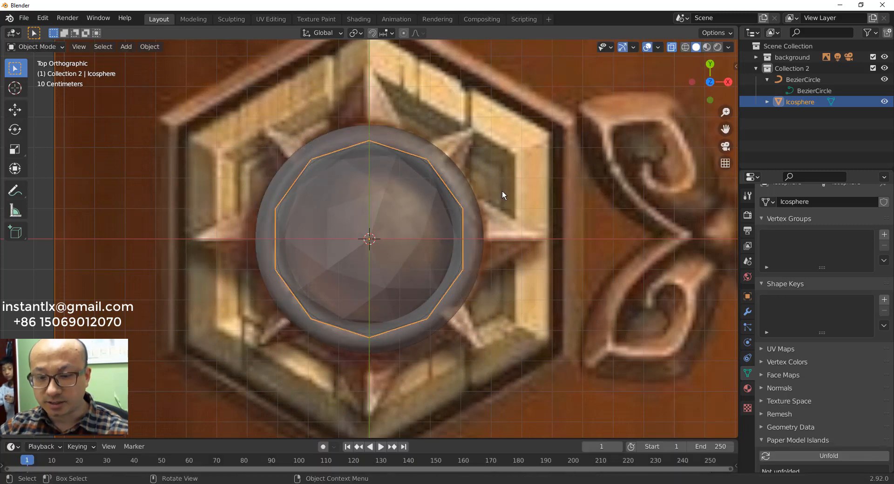
key(ctrl+3)
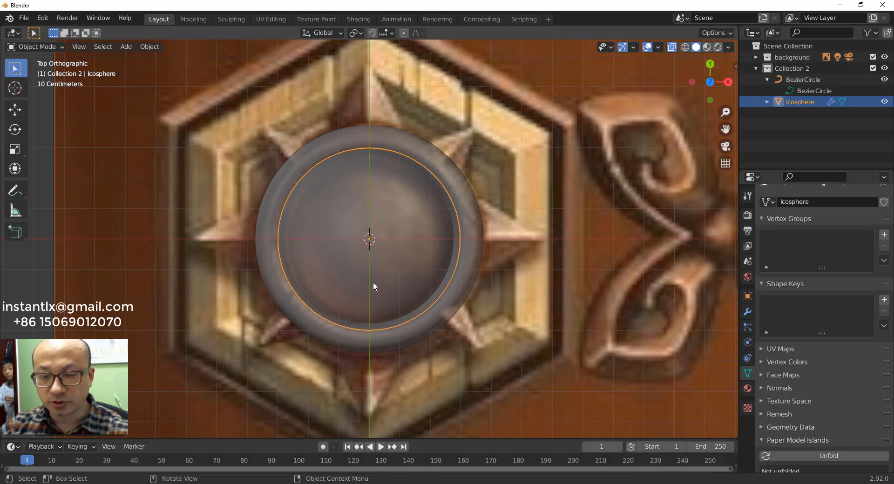
Step: Flatten the sphere along the global Z axis into a shallow lens slightly thicker than the ring
middle_drag(373, 283, 377, 194)
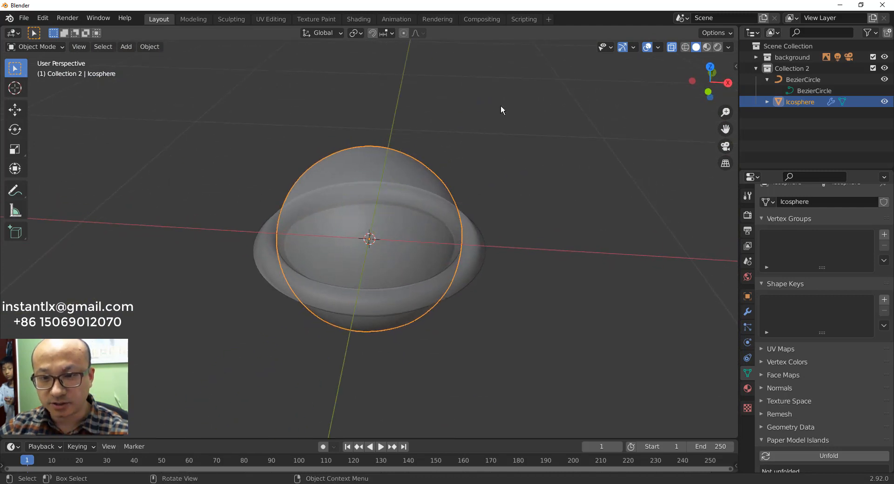
key(s)
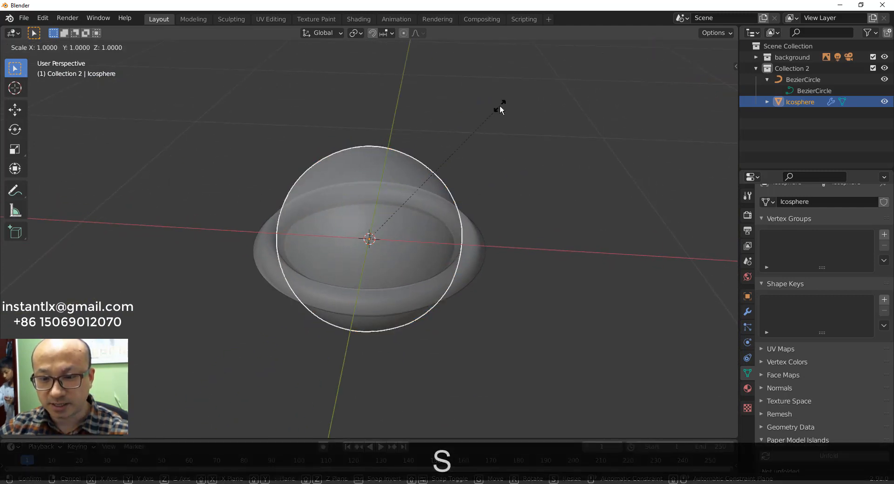
key(z)
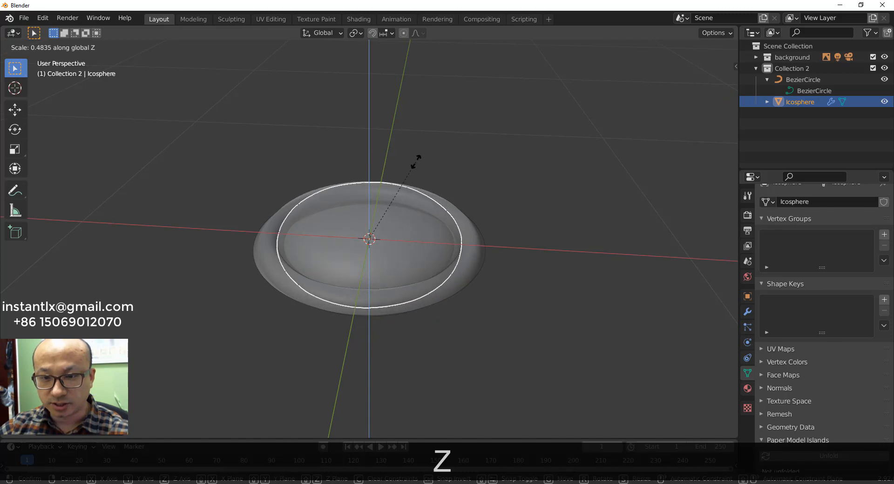
click(397, 195)
Step: In the front view, scale the lens along global Z by about 0.73 so it barely rises above the ring
middle_drag(422, 203, 407, 249)
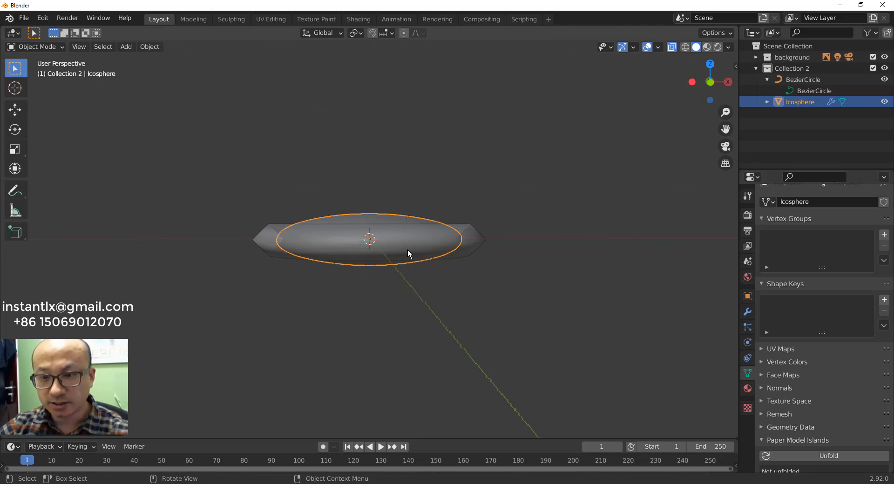
key(KP_1)
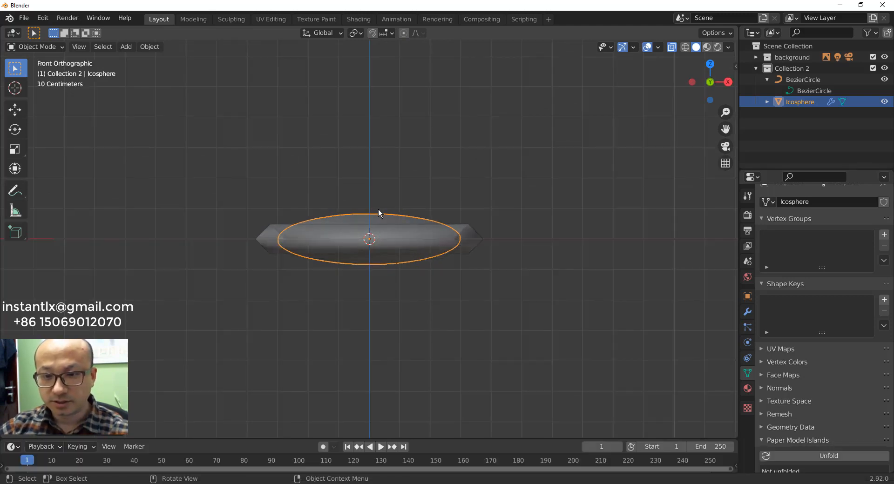
scroll(378, 210, up, 4)
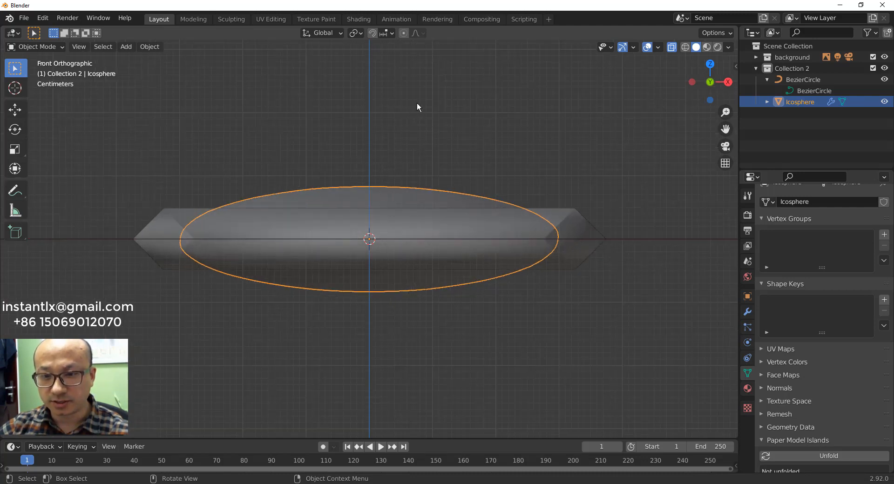
key(s)
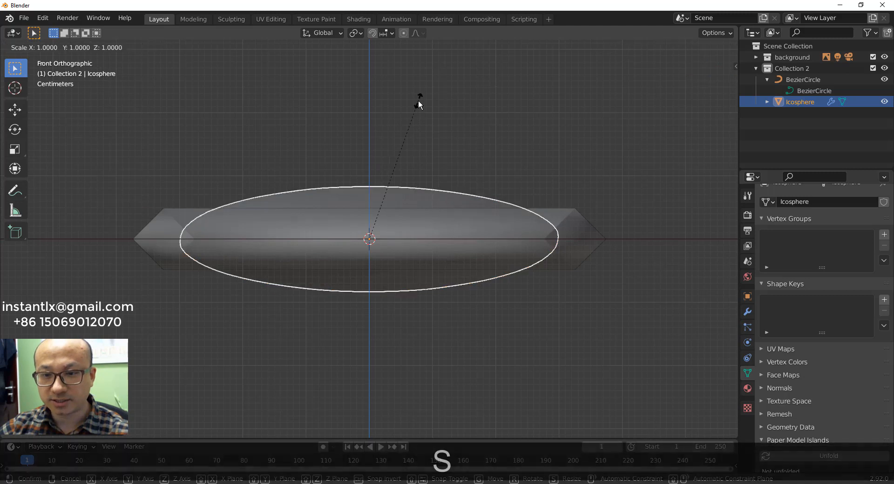
key(z)
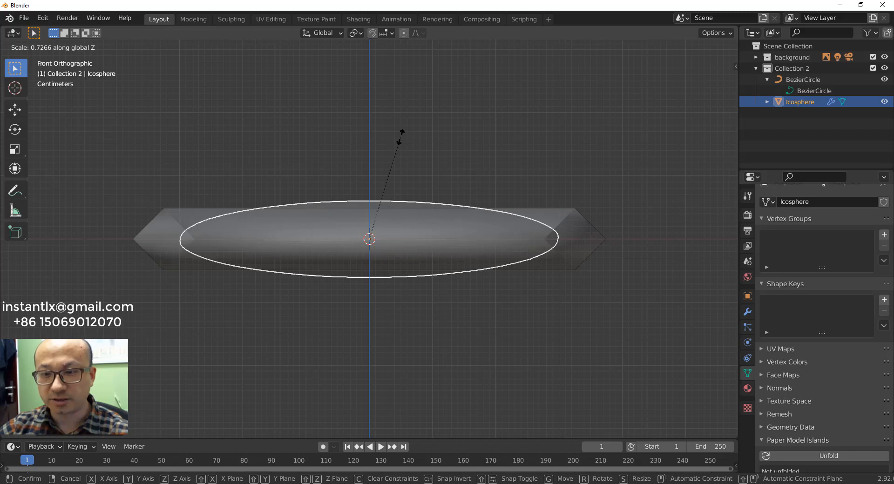
click(400, 137)
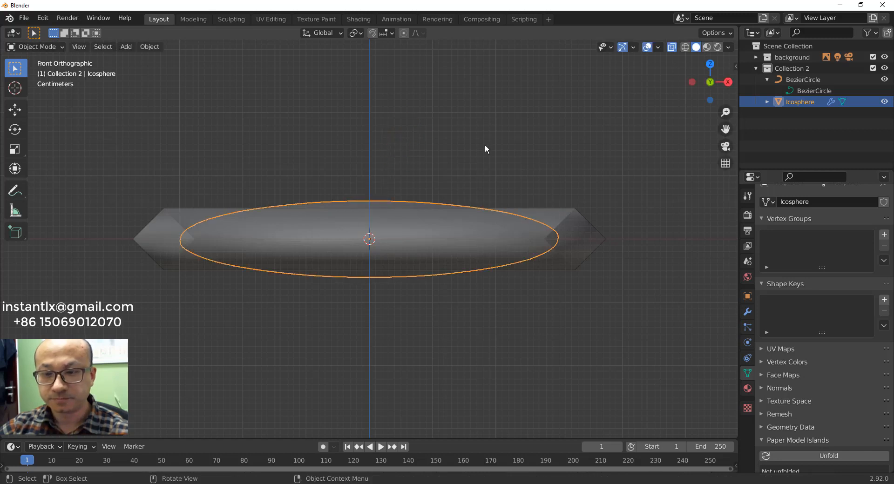
Step: Turn off X-ray display and inspect the solid lens and surrounding ring from an angle above
middle_drag(382, 222, 400, 318)
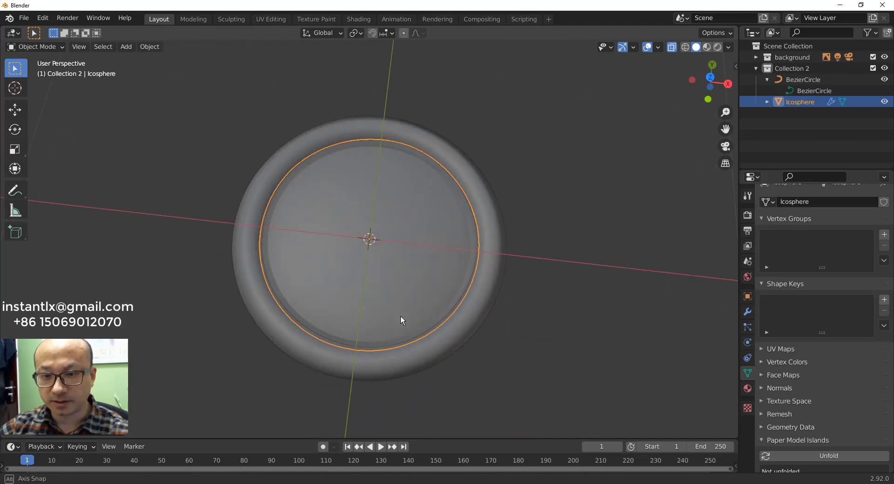
click(671, 47)
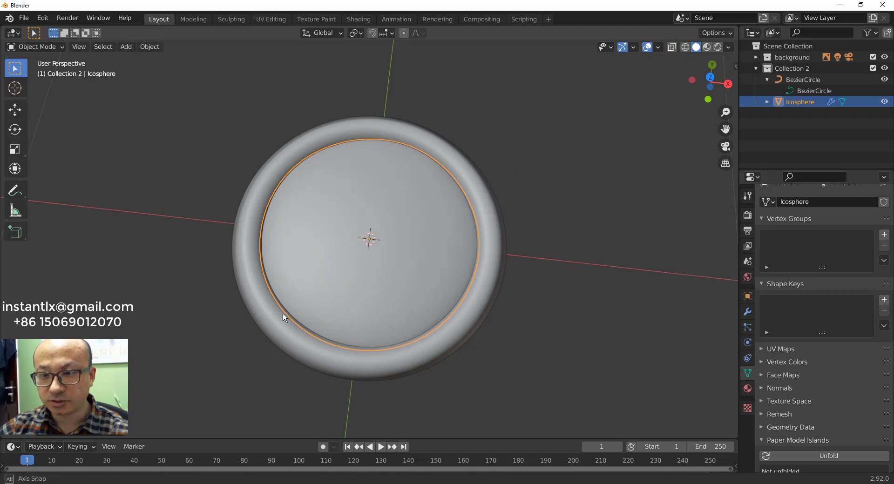
middle_drag(283, 314, 397, 272)
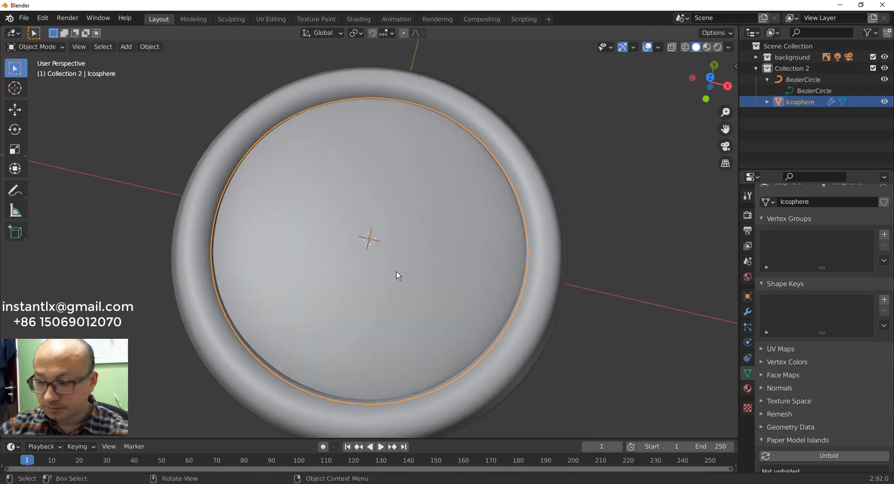
Step: Turn on X-ray display in the top view so the key reference shows through the ring and lens
key(KP_7)
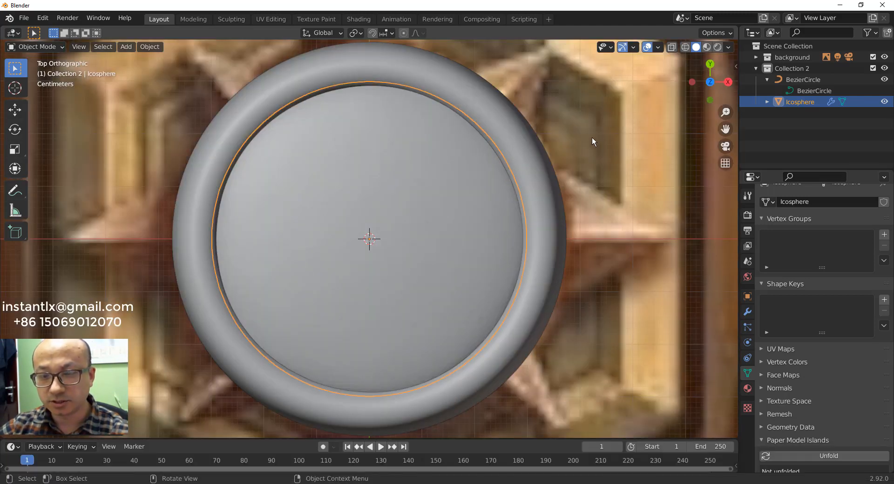
click(670, 47)
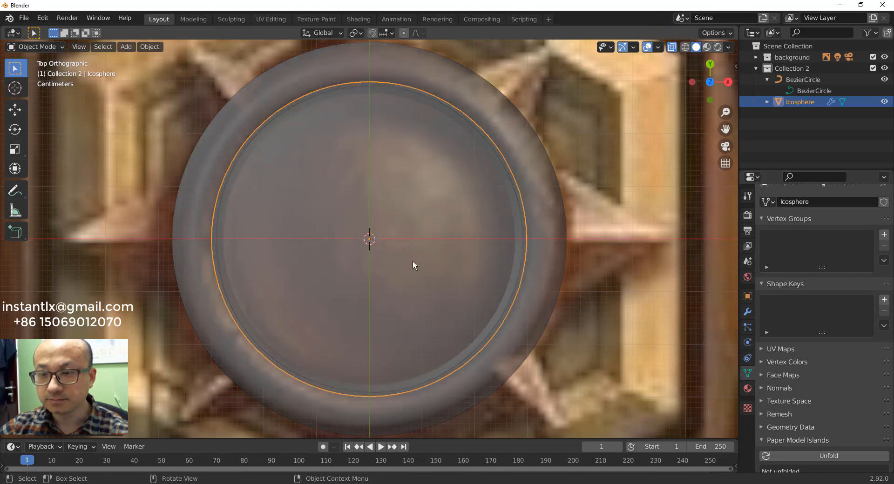
scroll(413, 262, up, 2)
scroll(413, 261, down, 5)
Step: Add a mesh plane at the ring's centre and scale it uniformly down to about 0.17
click(521, 215)
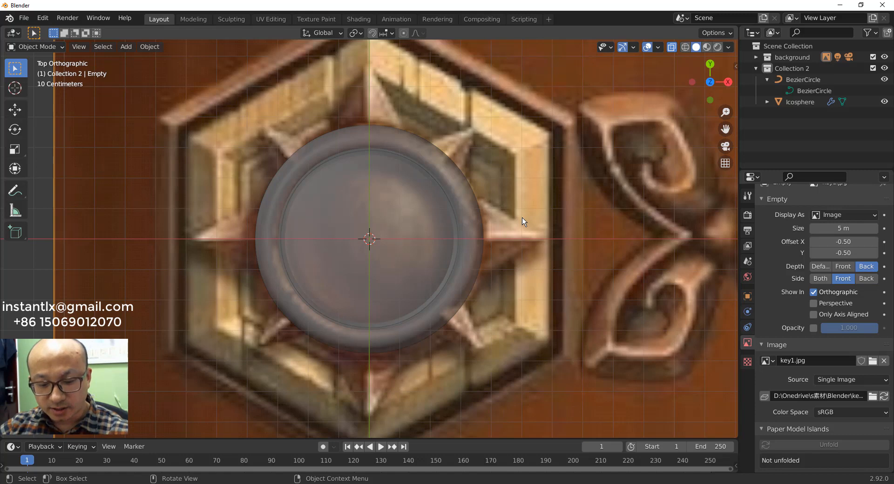
key(shift+a)
mouse_move(521, 217)
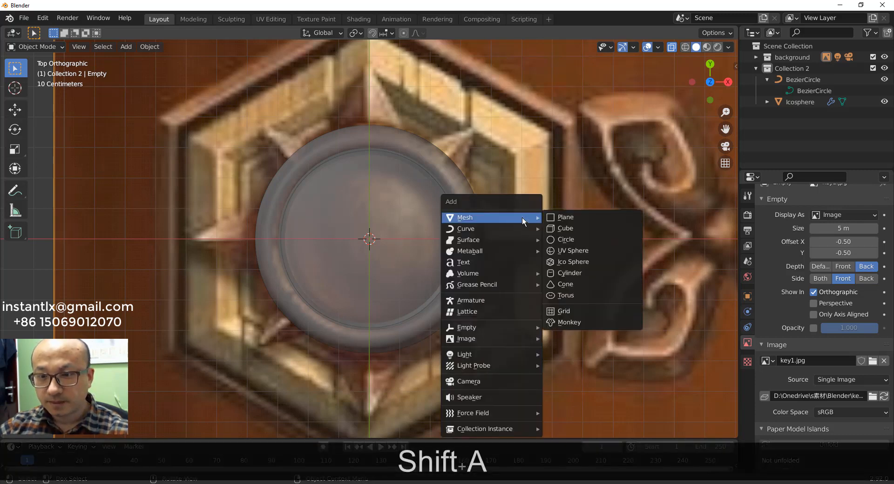
click(563, 217)
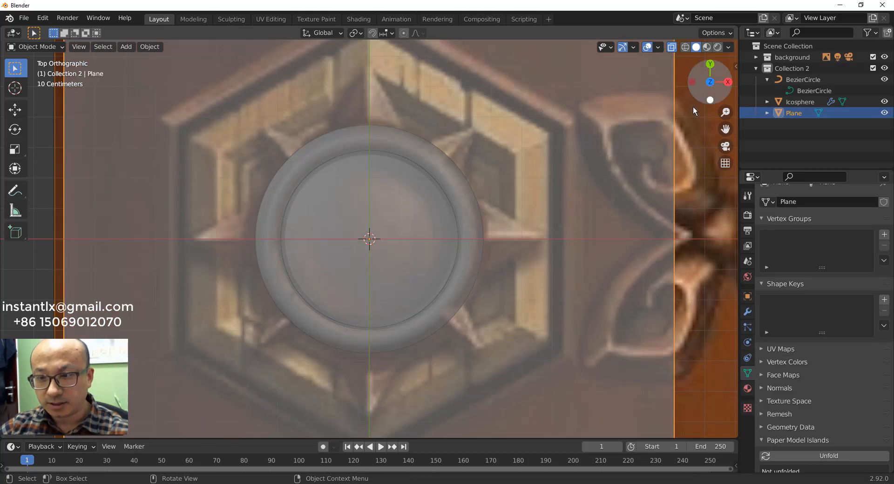
key(s)
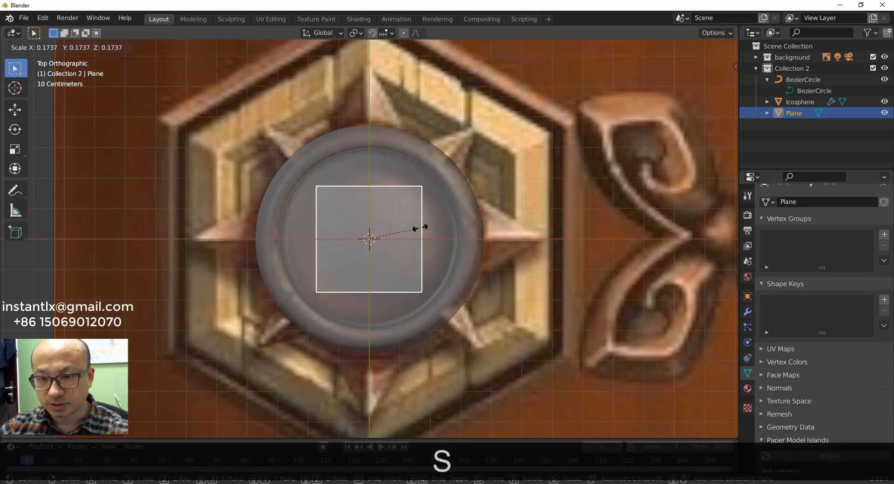
click(418, 232)
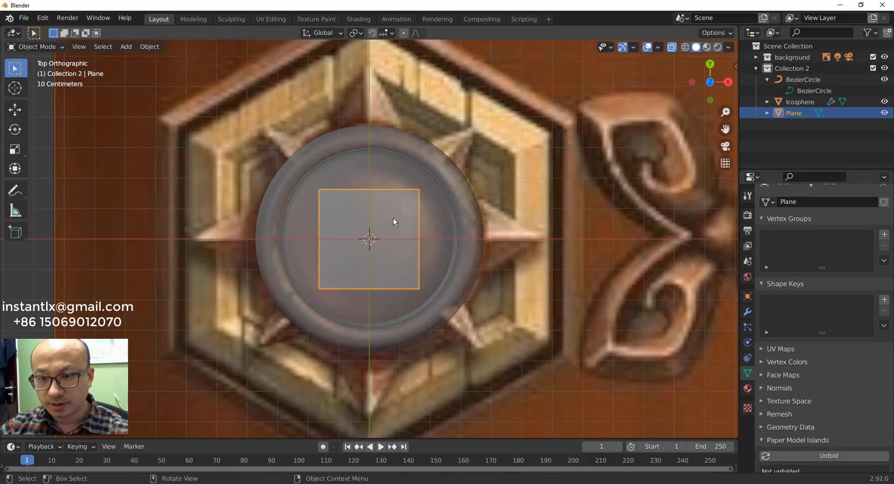
Step: Move the plane along global X over the horizontal star point, with its outer edge at the point's tip
key(g)
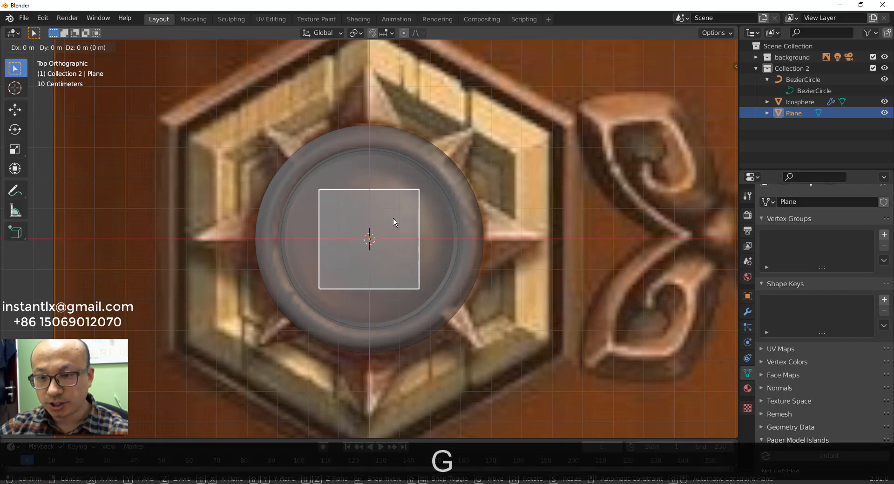
key(x)
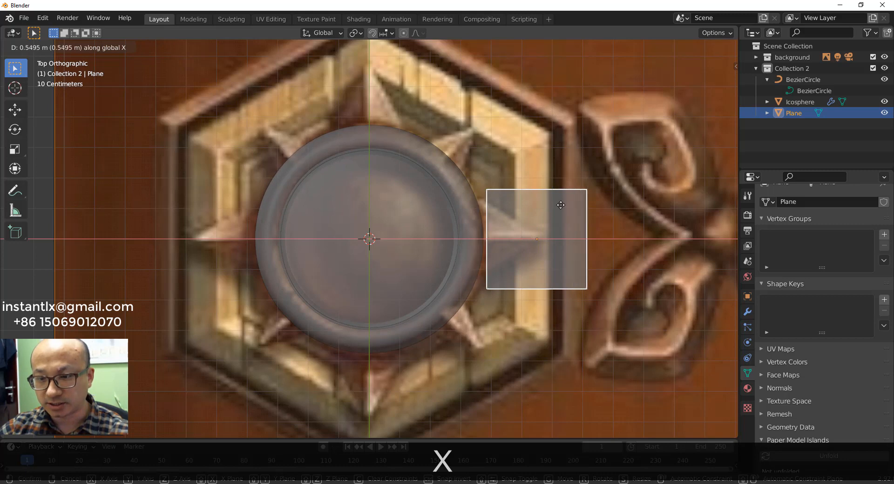
click(518, 207)
scroll(525, 236, up, 2)
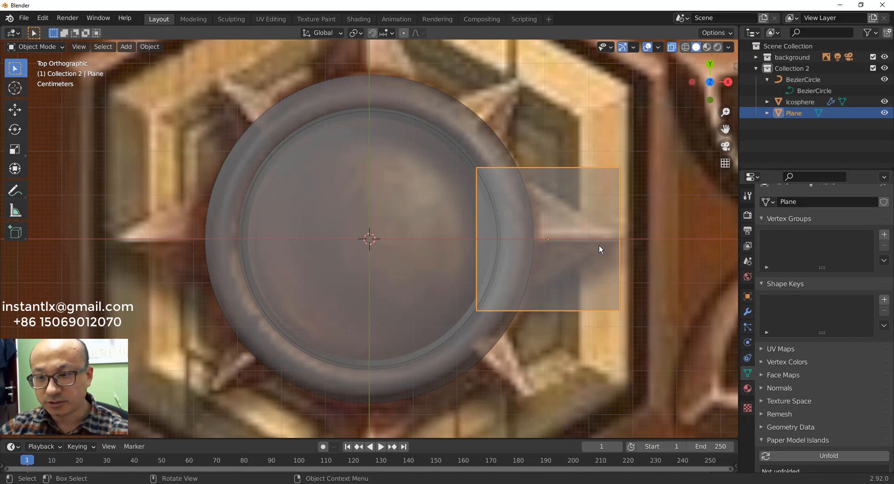
key(shift)
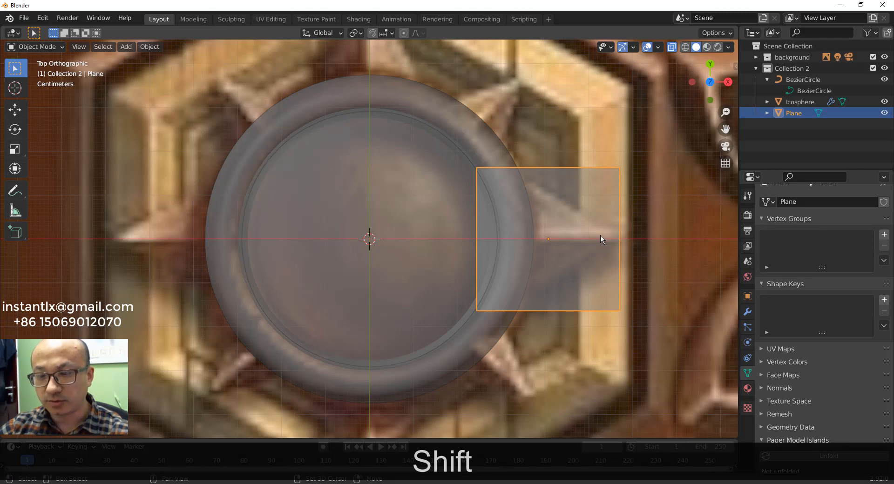
shift+middle_drag(593, 235, 429, 243)
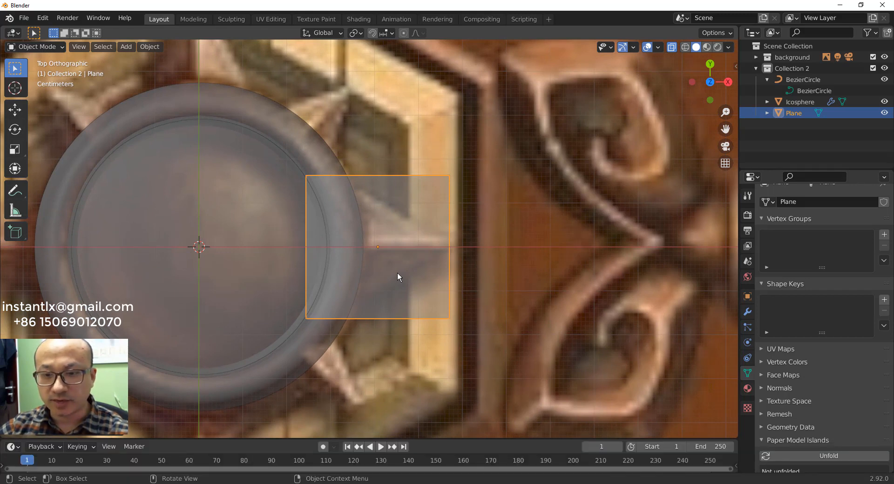
Step: Enter Edit Mode on the plane, check its corner vertices, and enable mesh mirroring on the Y axis
key(Tab)
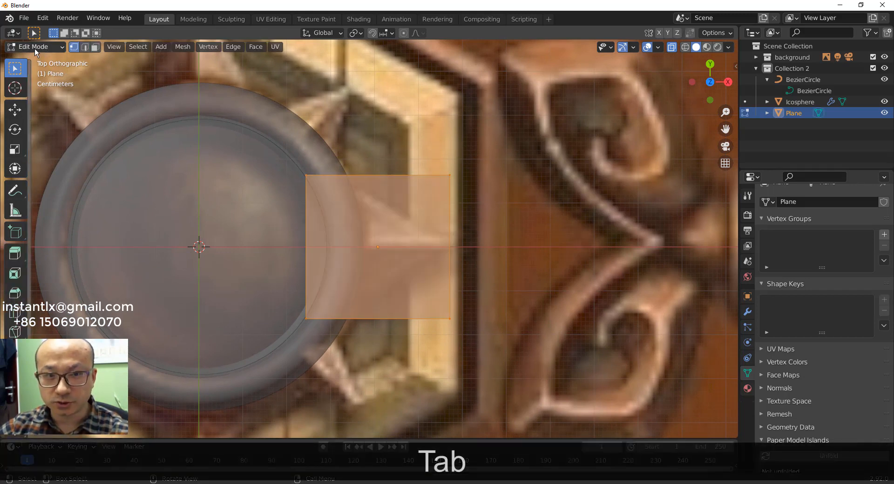
click(57, 47)
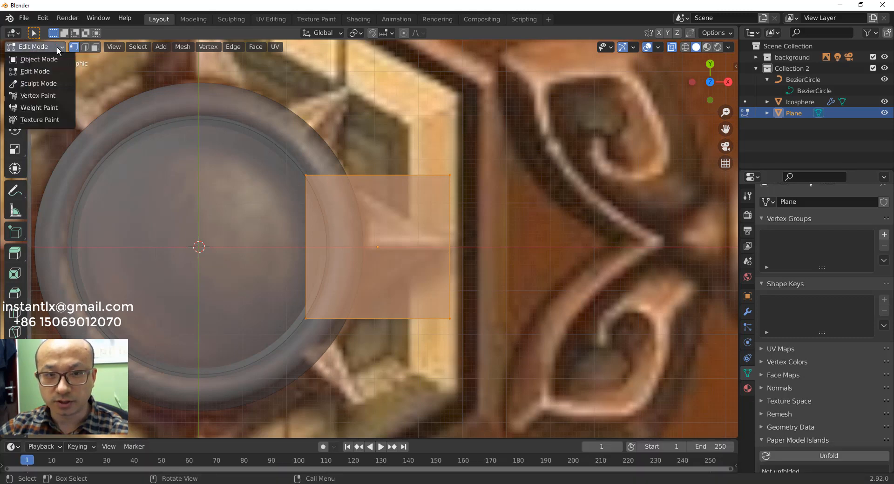
click(46, 73)
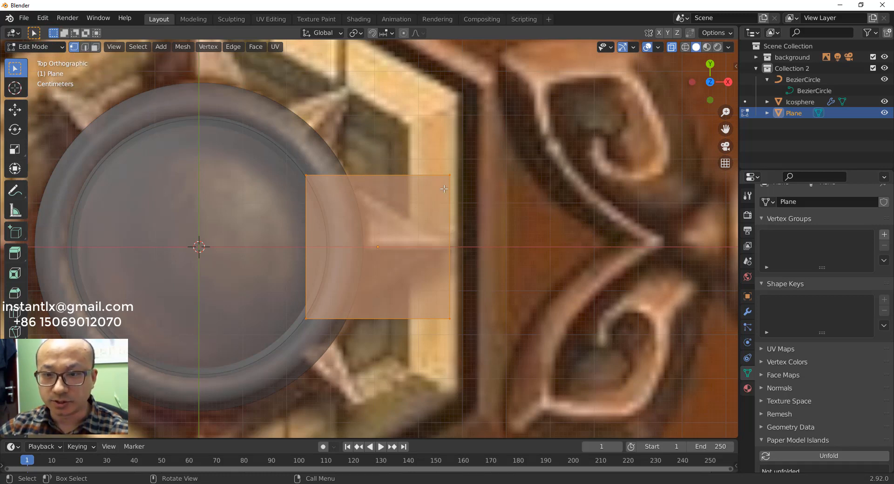
click(449, 318)
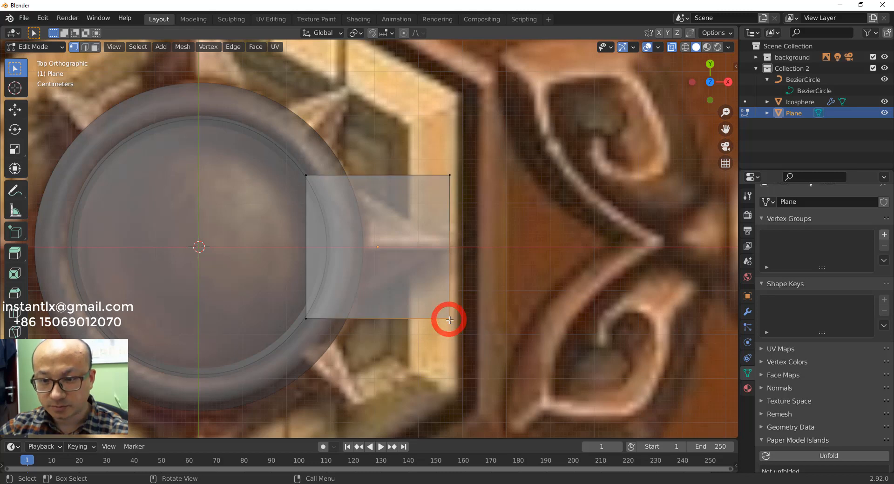
shift+click(306, 319)
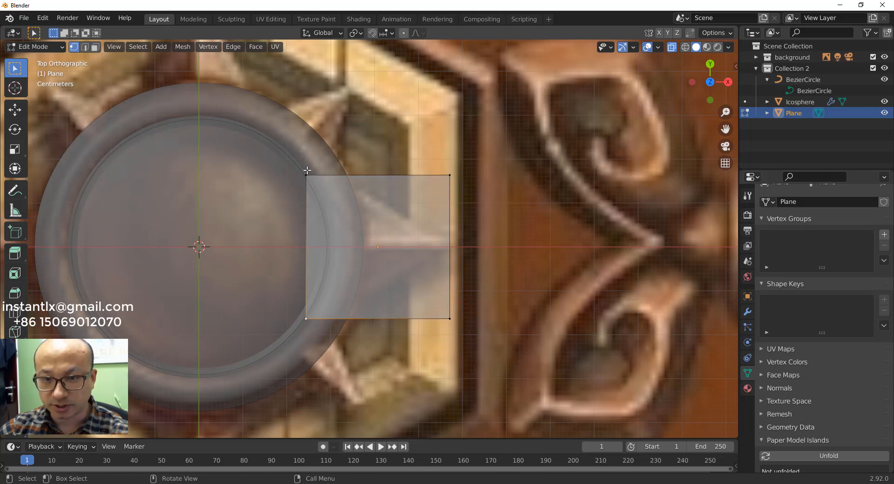
shift+click(305, 174)
shift+click(450, 175)
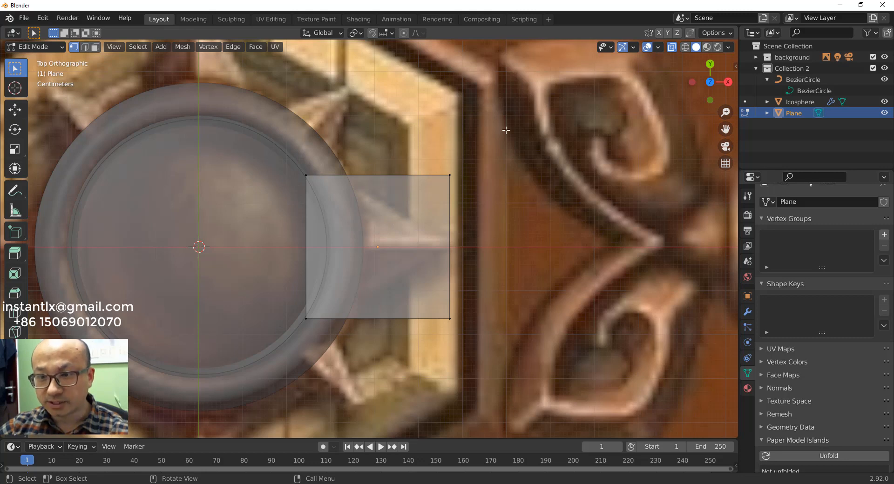
click(667, 31)
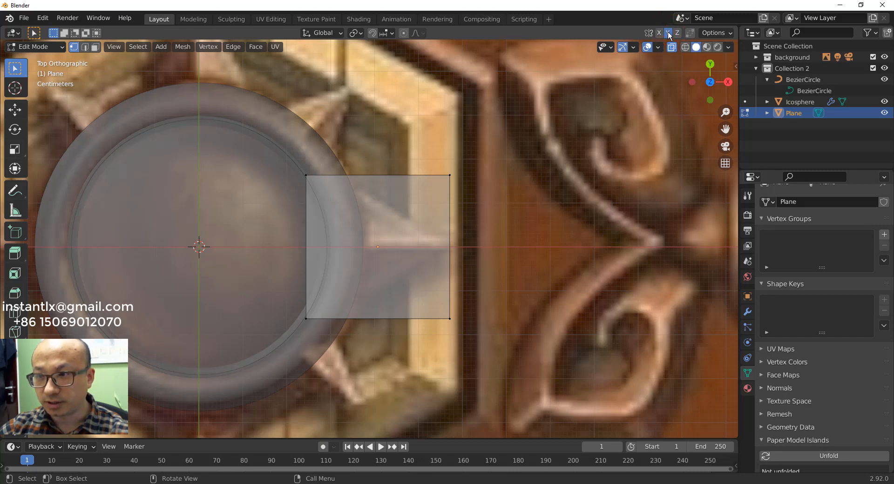
Step: Add one centred loop cut across the plane, parallel to the Y axis
key(ctrl+r)
click(421, 191)
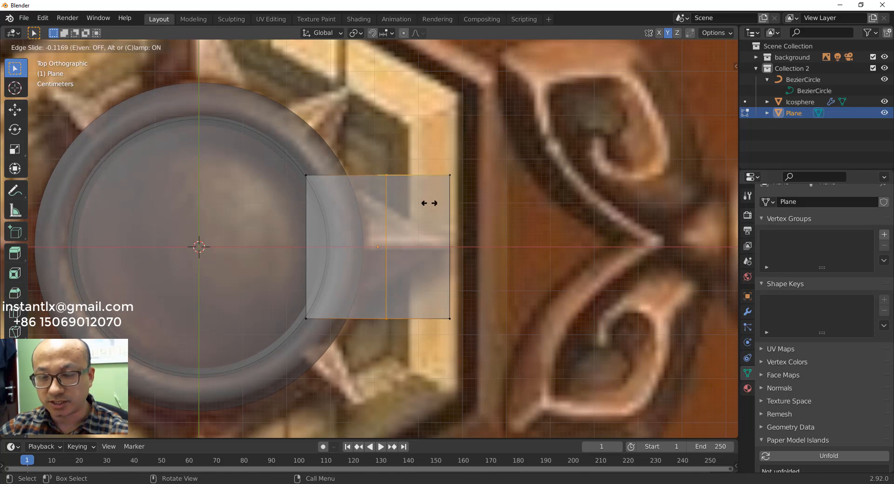
right_click(428, 203)
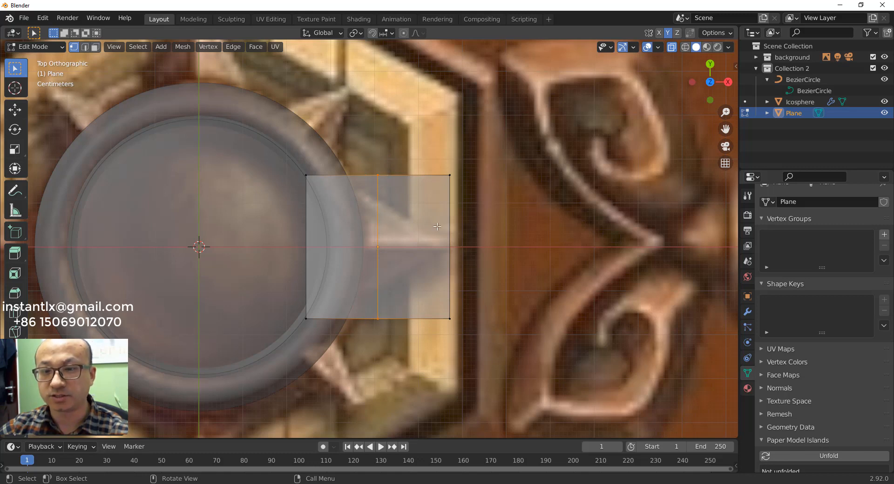
Step: Add two loop cuts along the X direction and slide them together until they nearly meet at the centre line
scroll(423, 258, up, 2)
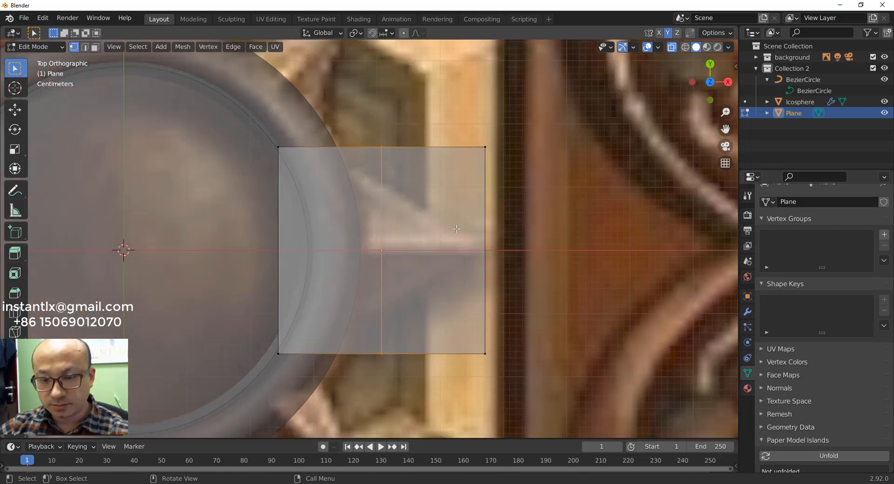
key(ctrl+r)
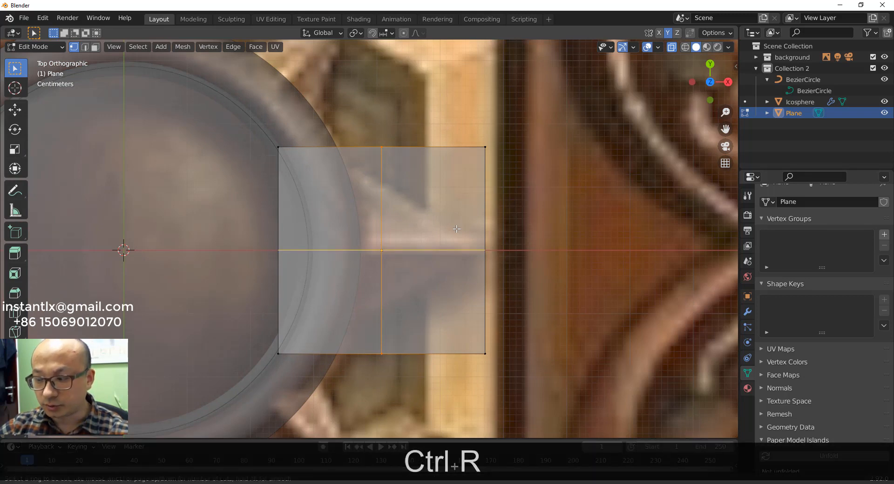
scroll(456, 229, up, 1)
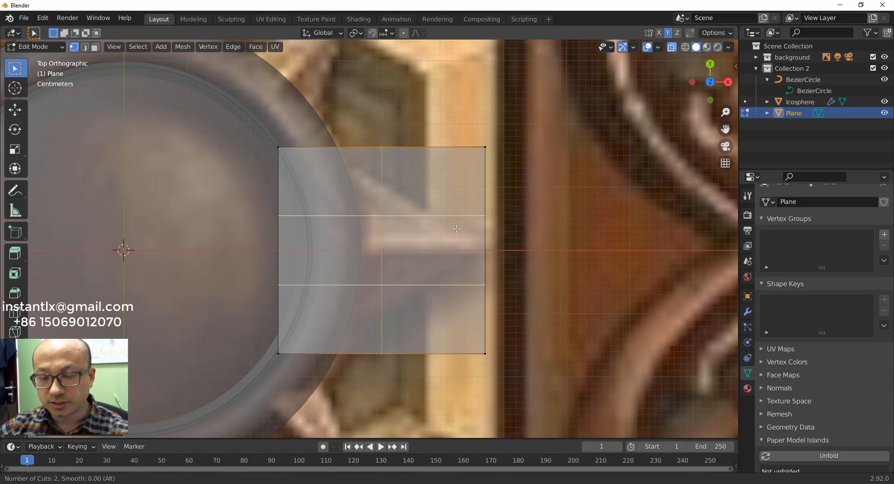
scroll(457, 226, up, 5)
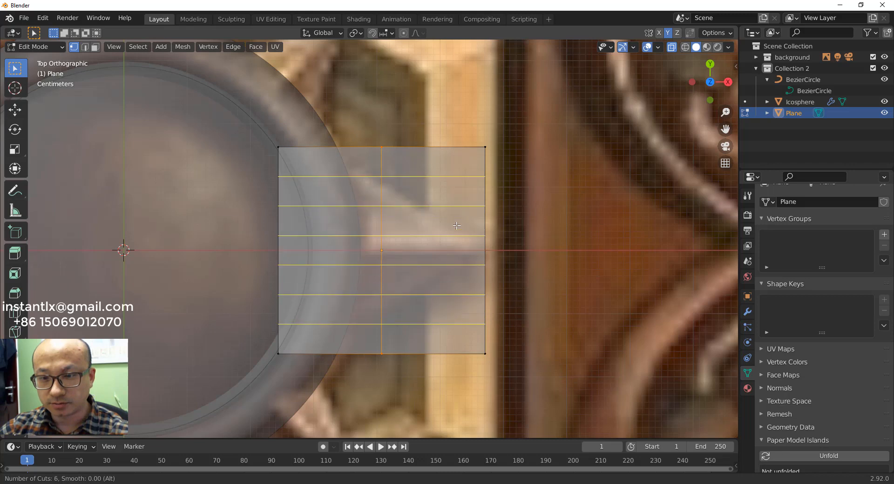
scroll(456, 226, down, 5)
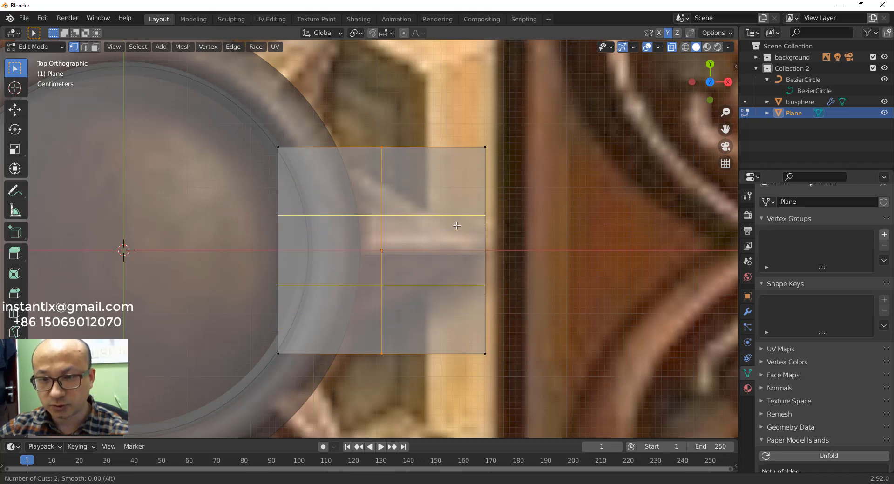
click(456, 226)
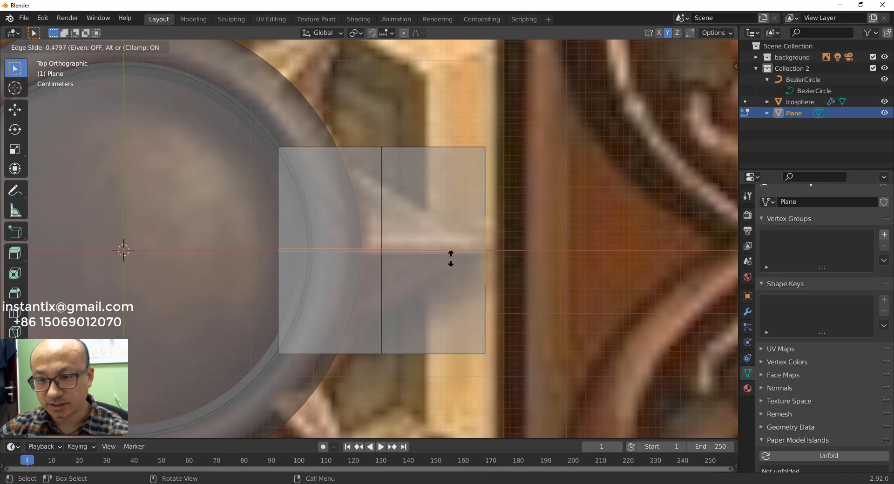
click(451, 259)
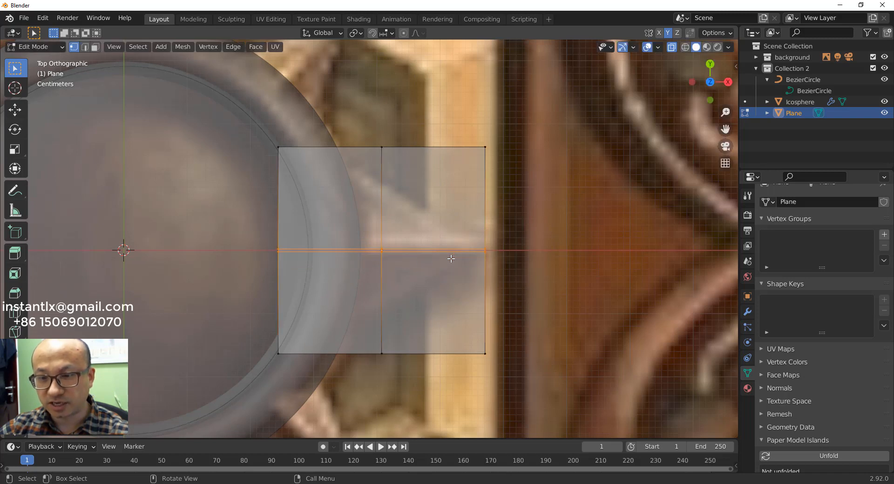
Step: Move the upper edge's middle vertex and outer corner vertex back onto the ring, shaping a symmetrical spike along the star point
click(507, 224)
click(382, 147)
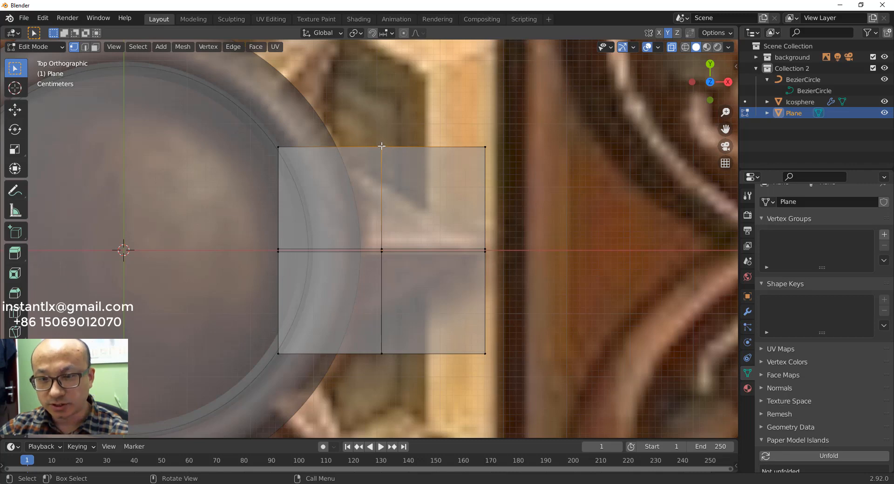
key(g)
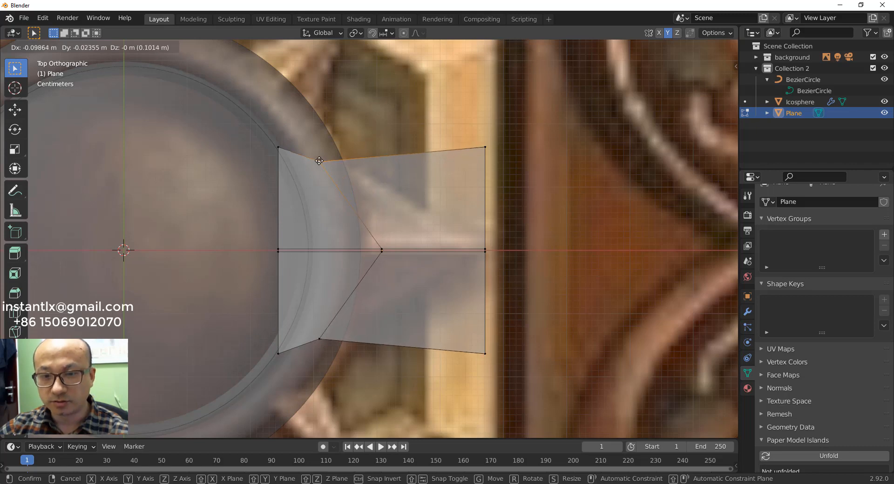
click(317, 158)
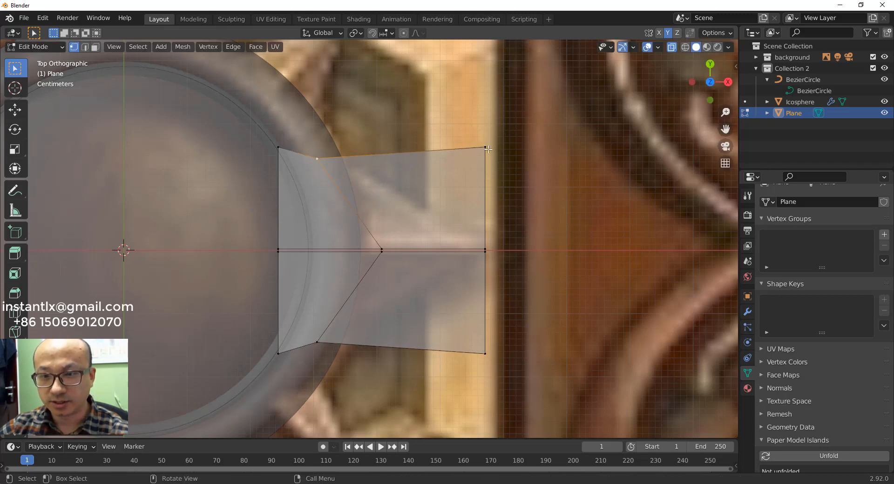
click(488, 149)
key(g)
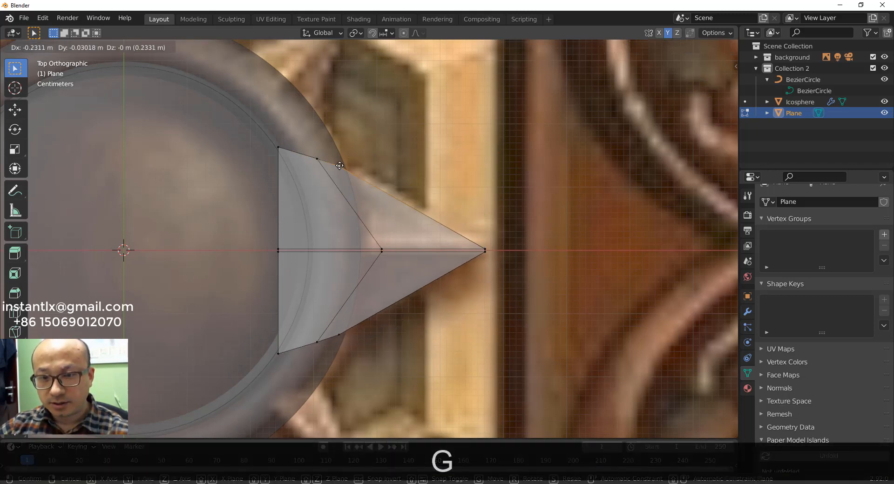
click(336, 159)
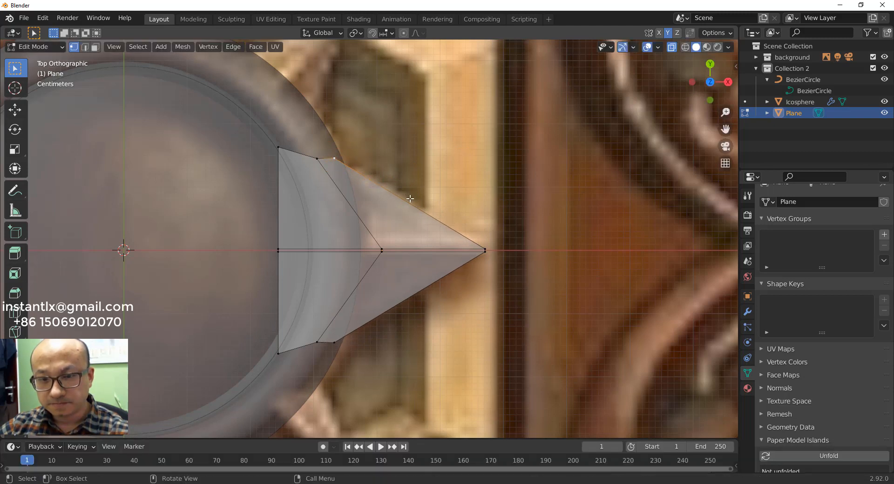
Step: Delete the column of vertices along the plane's inner edge, inside the ring, leaving an arrowhead shape
drag(222, 134, 296, 366)
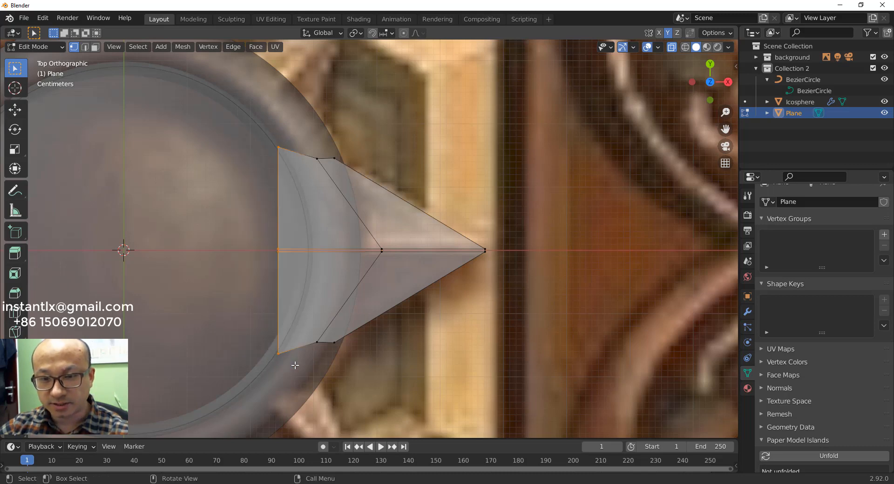
key(x)
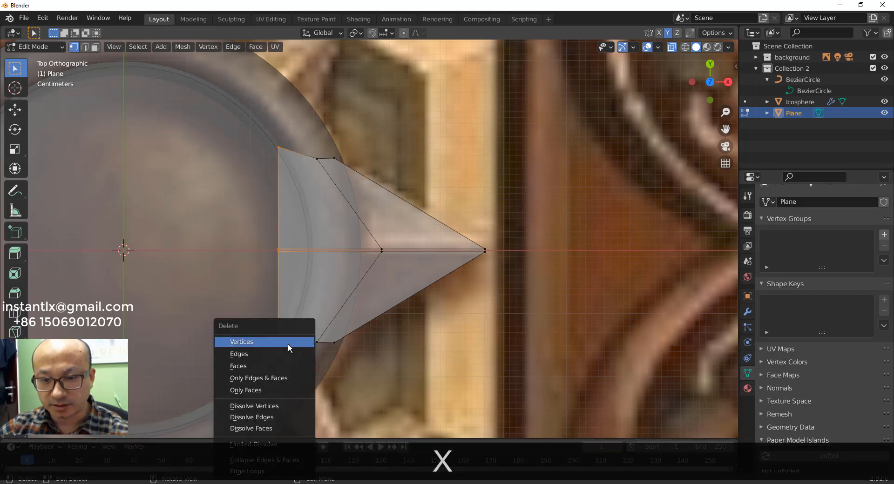
click(288, 345)
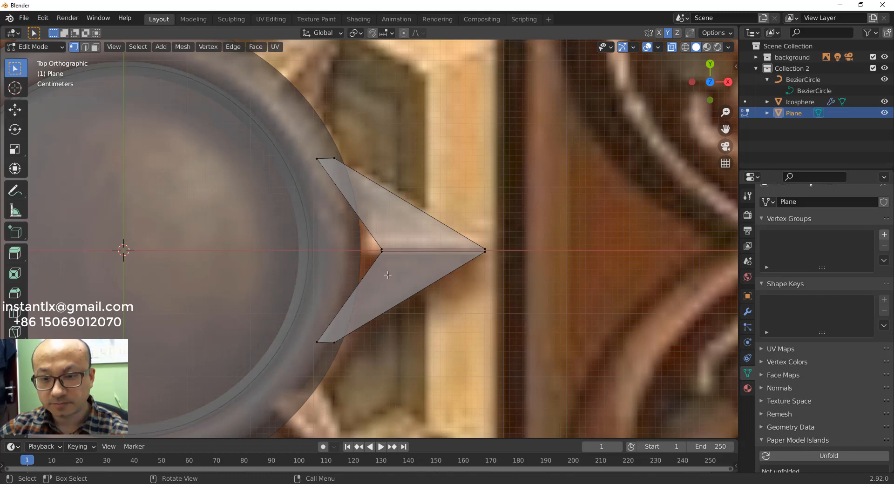
Step: Fill a face between the two central inner vertices and the upper and lower inner corner vertices to close the notch
scroll(388, 275, up, 2)
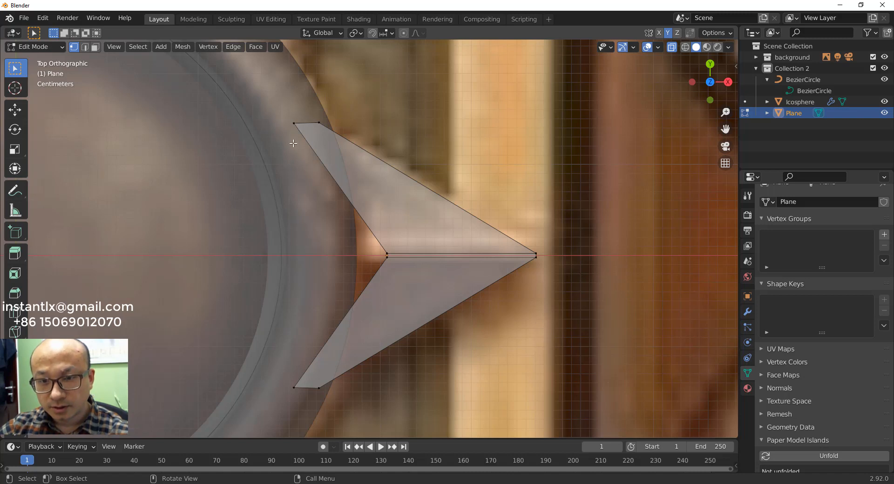
click(419, 269)
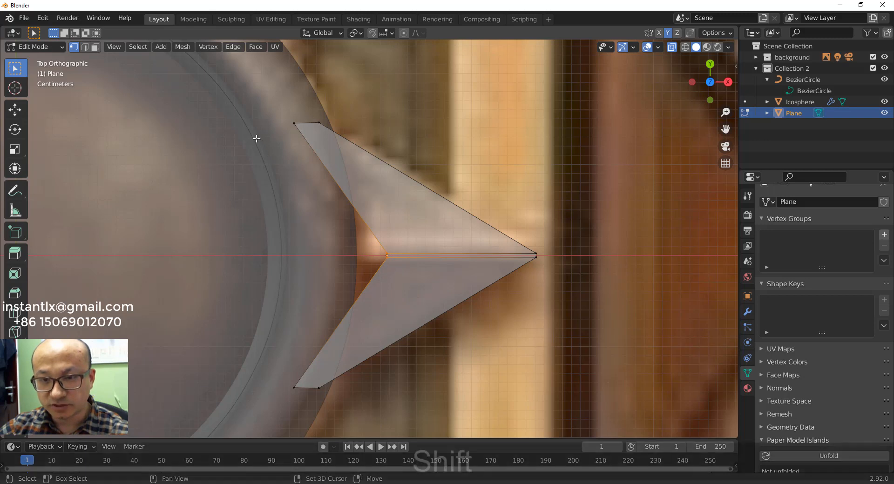
shift+drag(249, 108, 308, 402)
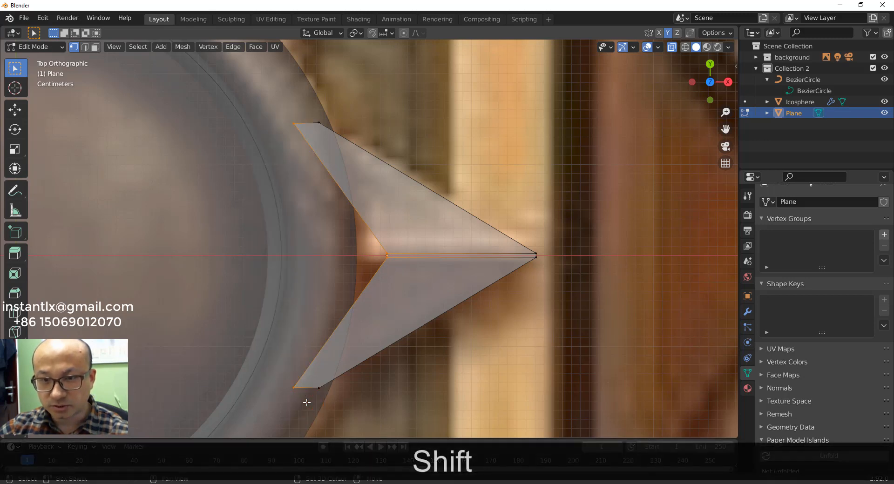
key(f)
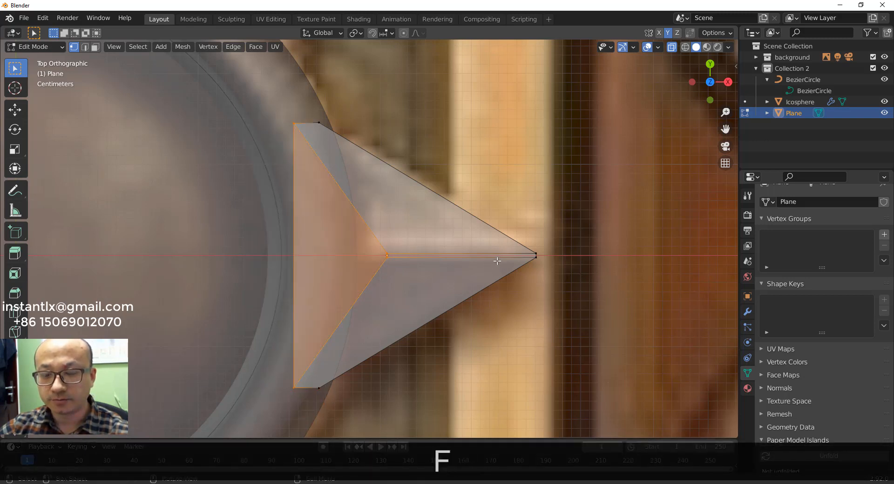
click(432, 228)
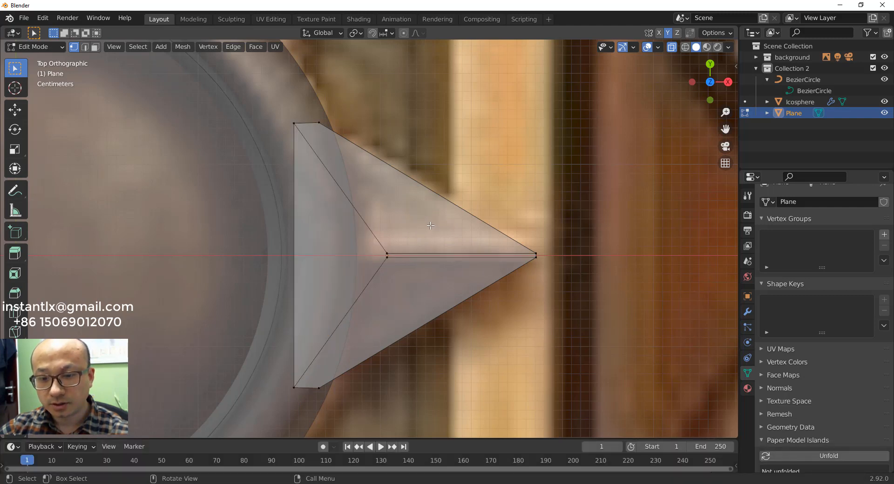
Step: Move the upper inner corner vertex about 0.02 m along X beside its neighbour, and shift both about -0.035 m in X and 0.019 m in Y
click(296, 122)
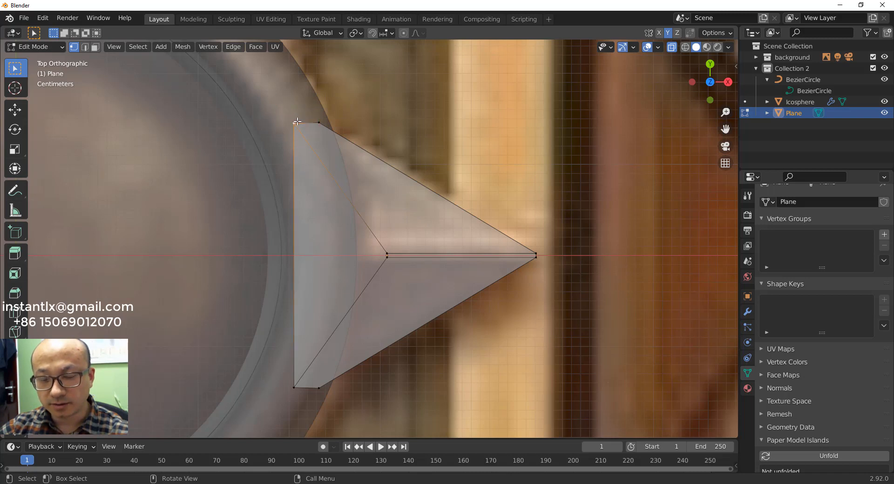
key(g)
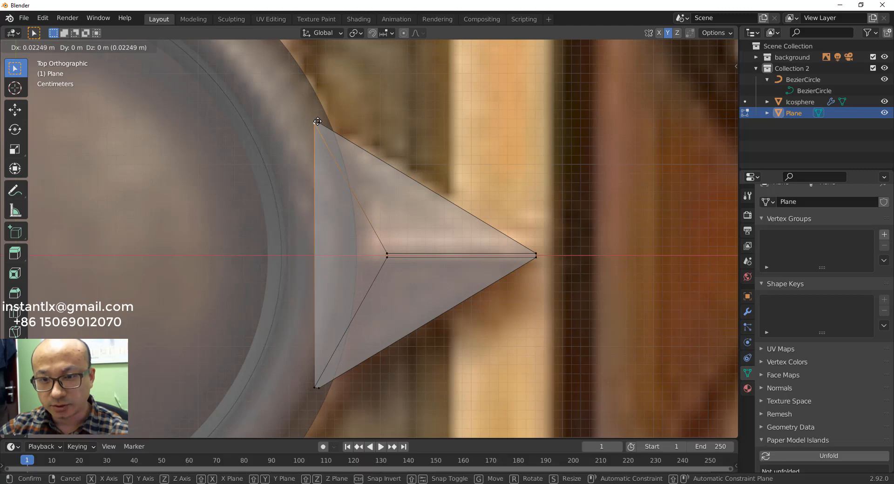
click(318, 122)
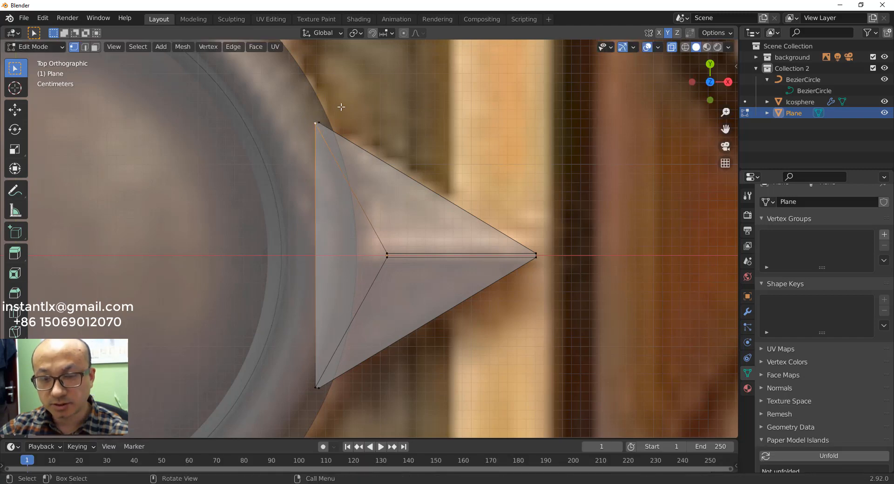
drag(291, 113, 345, 140)
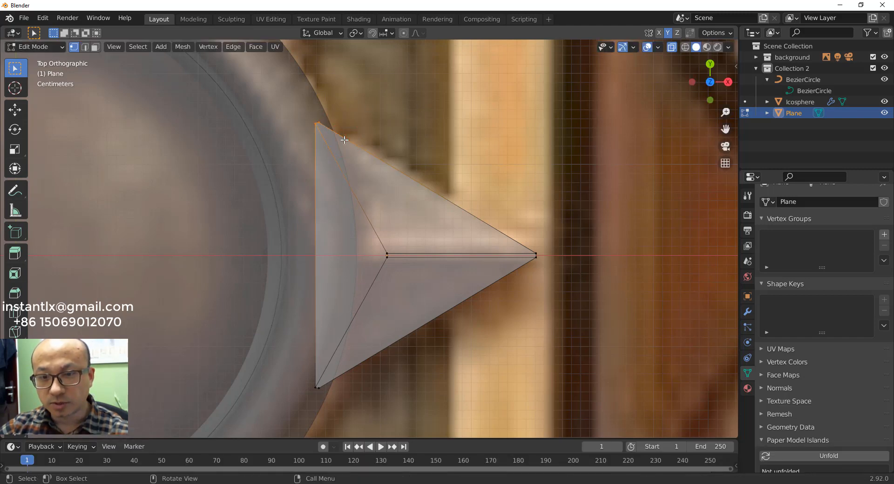
key(g)
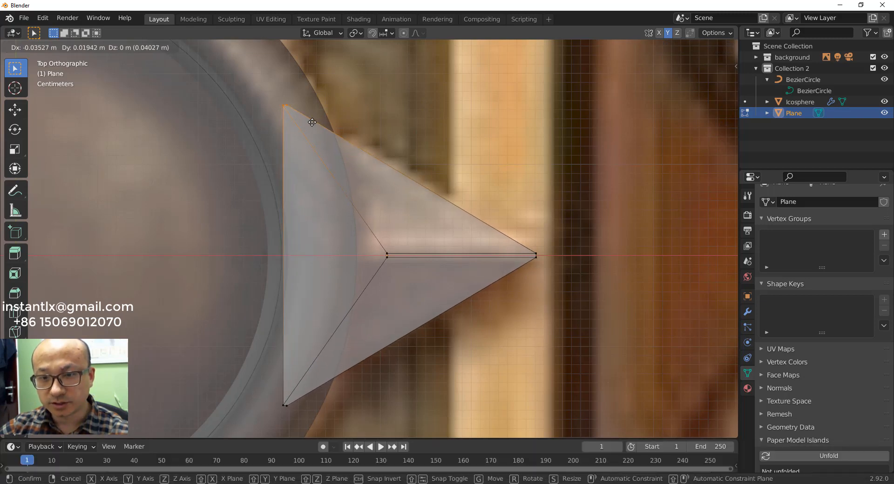
click(312, 122)
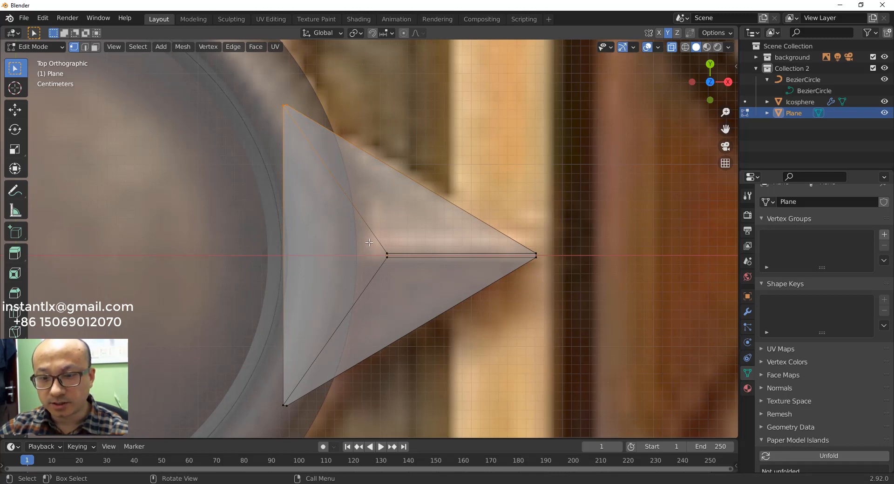
Step: Move the two central inner vertices about -0.072 m along X, towards the ring
click(405, 268)
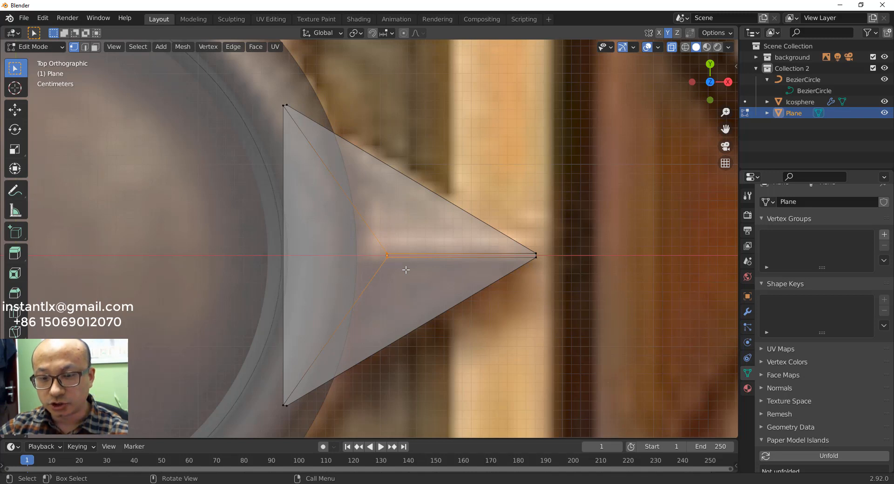
key(g)
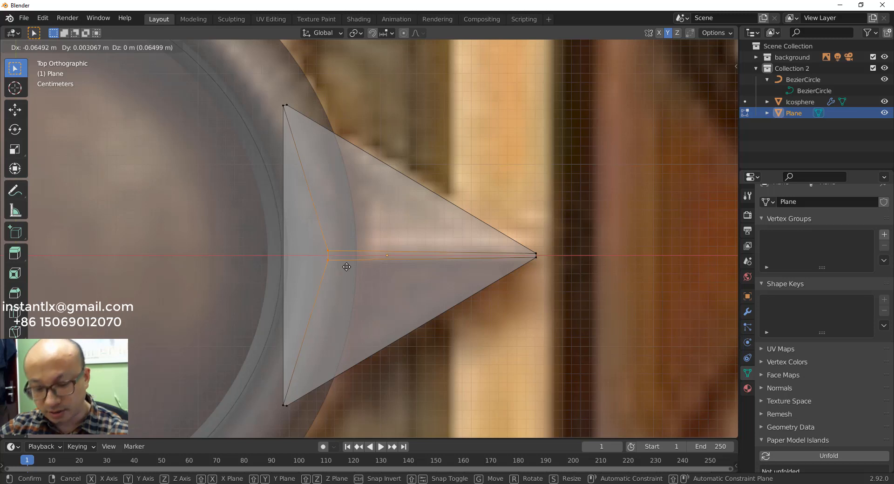
key(x)
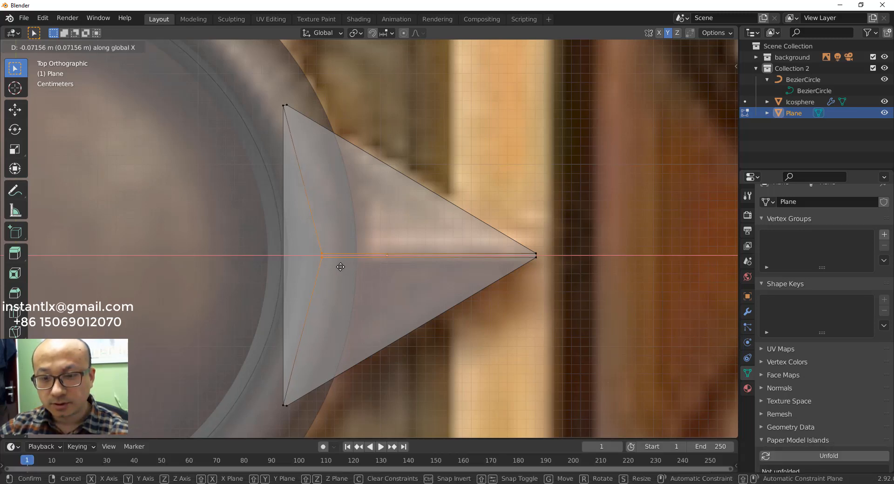
click(340, 267)
click(474, 180)
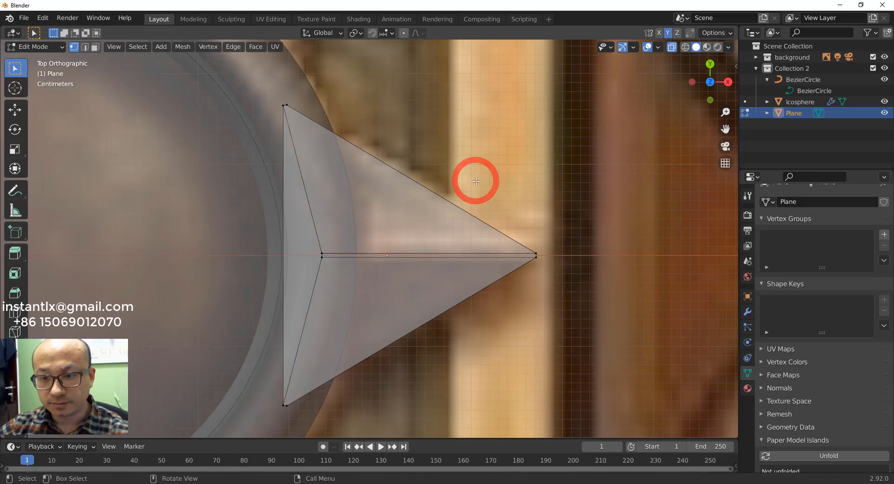
Step: Raise the two central inner vertices about 0.042 m along Z to form the spike's ridge
middle_drag(414, 251, 357, 216)
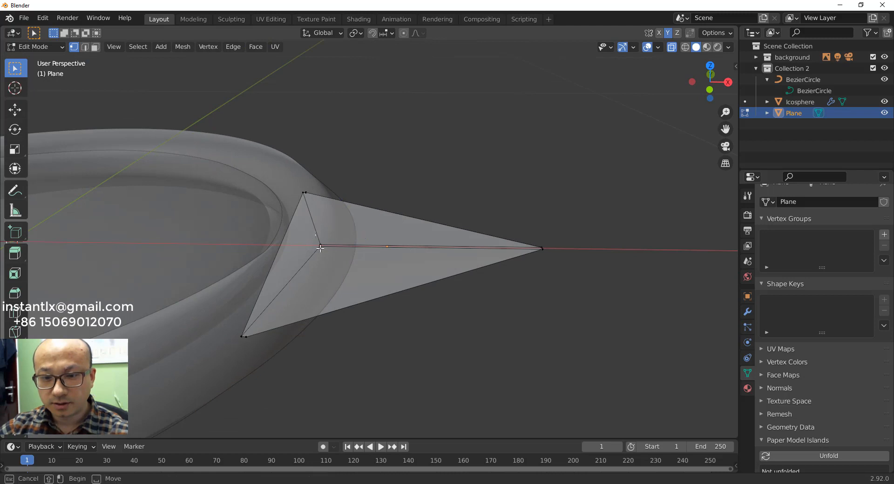
click(334, 258)
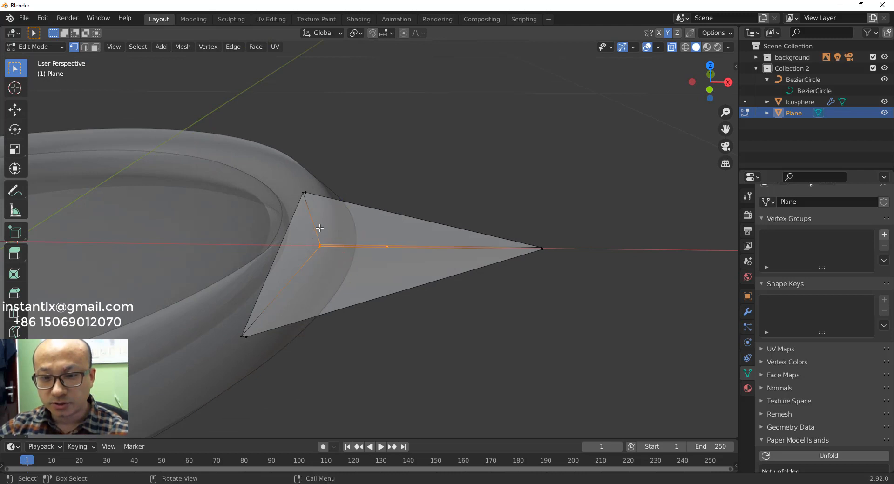
middle_drag(323, 271, 308, 254)
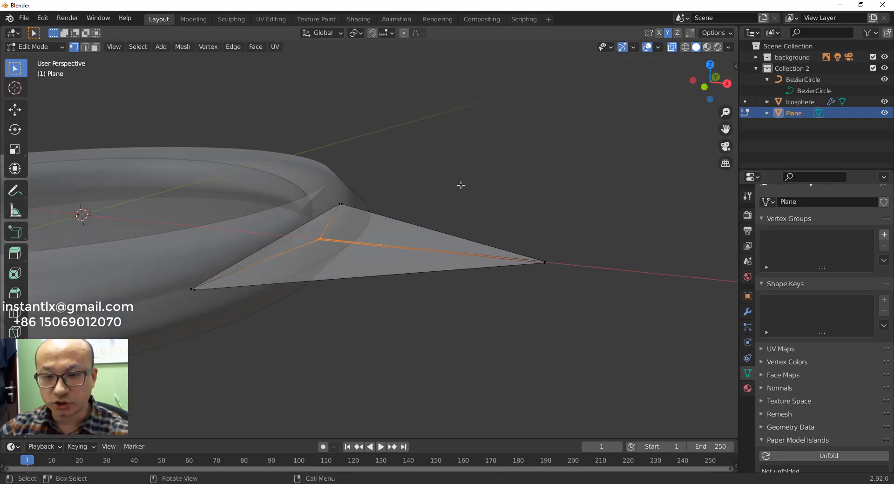
key(g)
key(z)
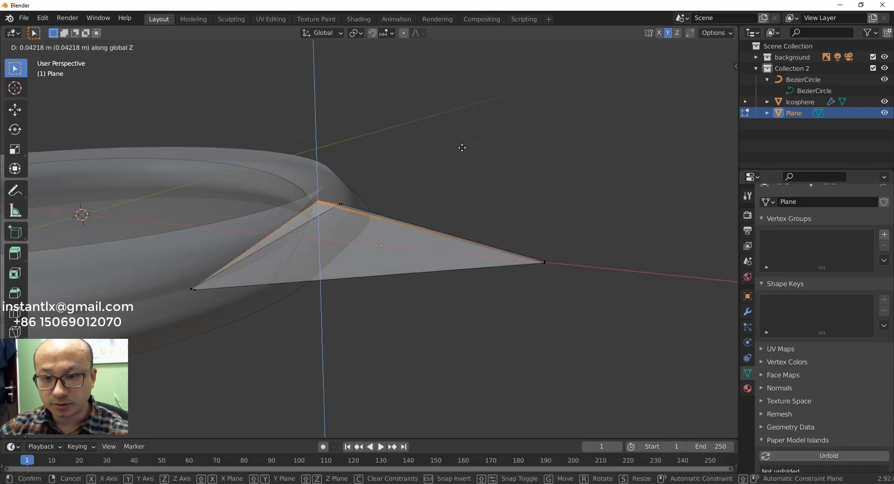
click(462, 148)
Step: In front view, move the raised ridge vertices about -0.011 m along X, further into the ring
middle_drag(340, 200, 341, 198)
key(KP_1)
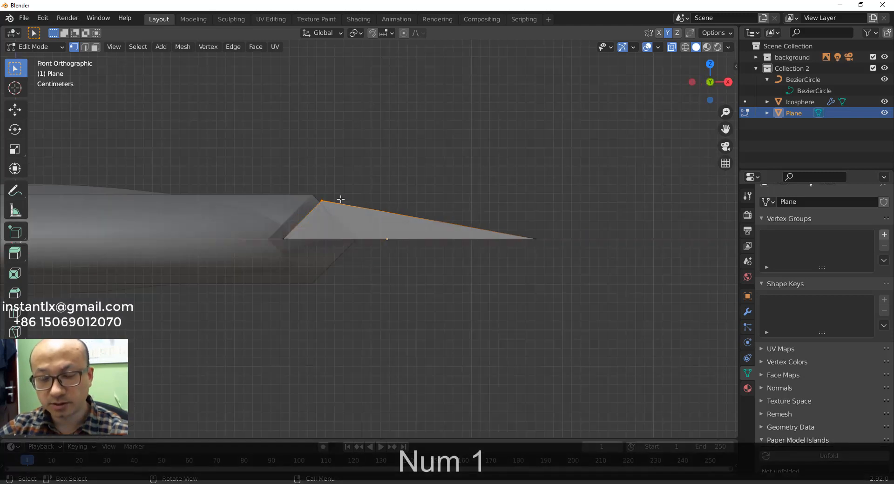
scroll(344, 188, up, 1)
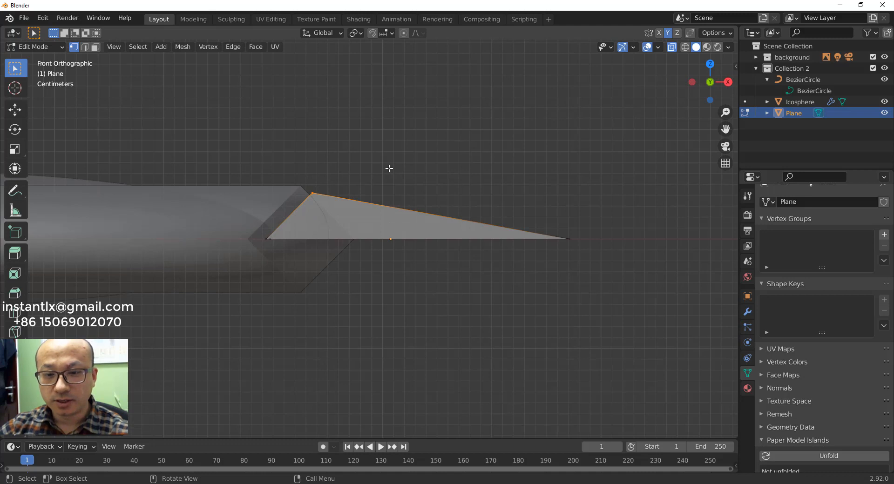
key(g)
key(x)
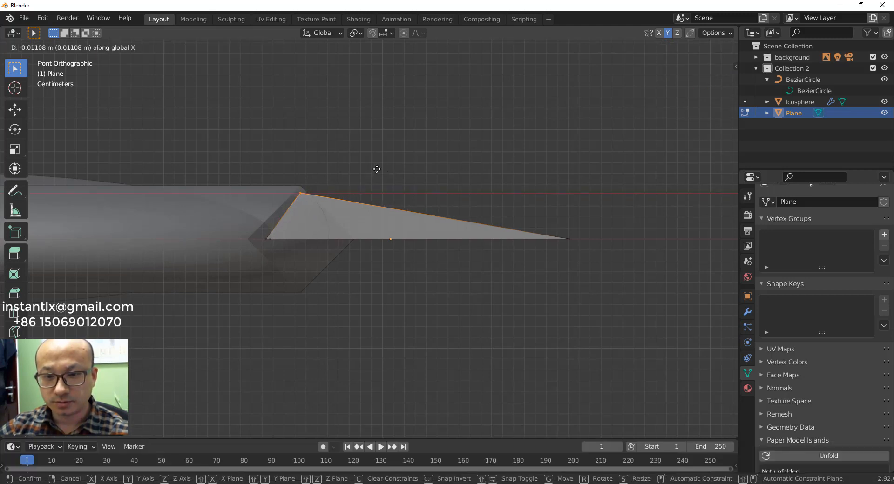
click(377, 169)
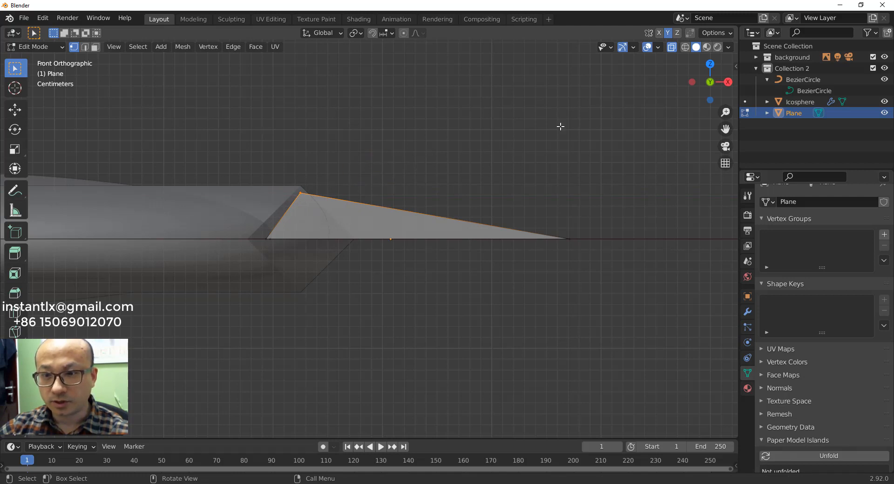
Step: Turn off X-ray display and inspect how the raised spike meets the ring
middle_drag(561, 125, 491, 171)
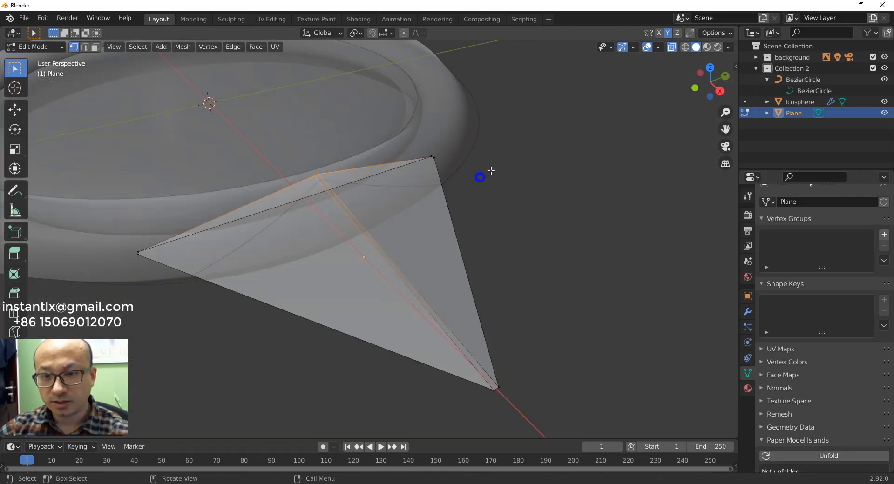
click(675, 47)
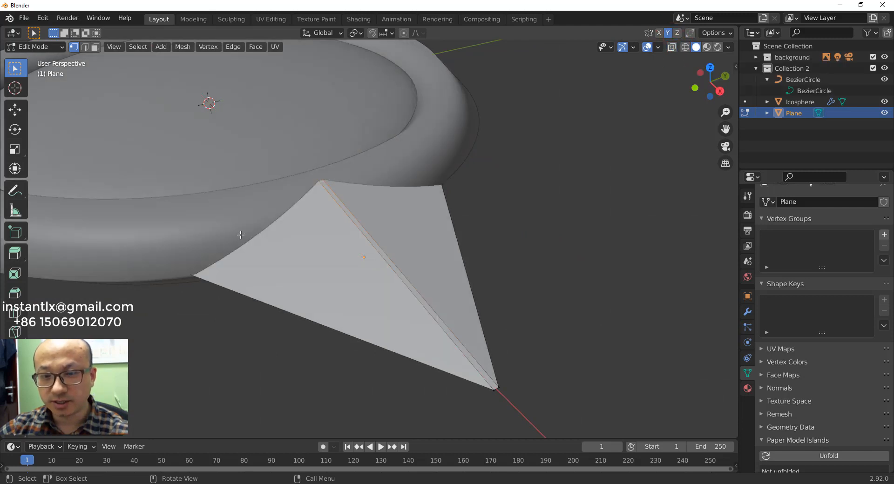
middle_drag(241, 235, 296, 253)
scroll(321, 260, down, 8)
scroll(380, 230, up, 6)
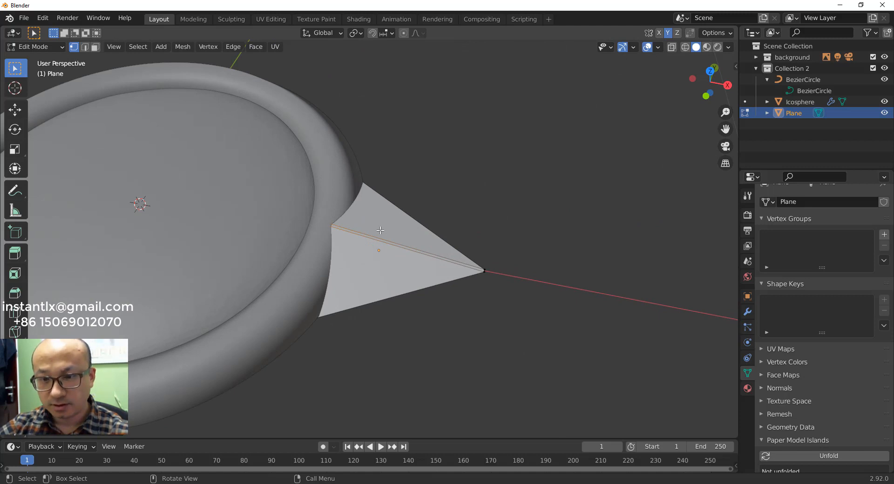
Step: Return to Object Mode in top view and apply all transforms to the spike, placing its origin at the ring's centre
key(KP_7)
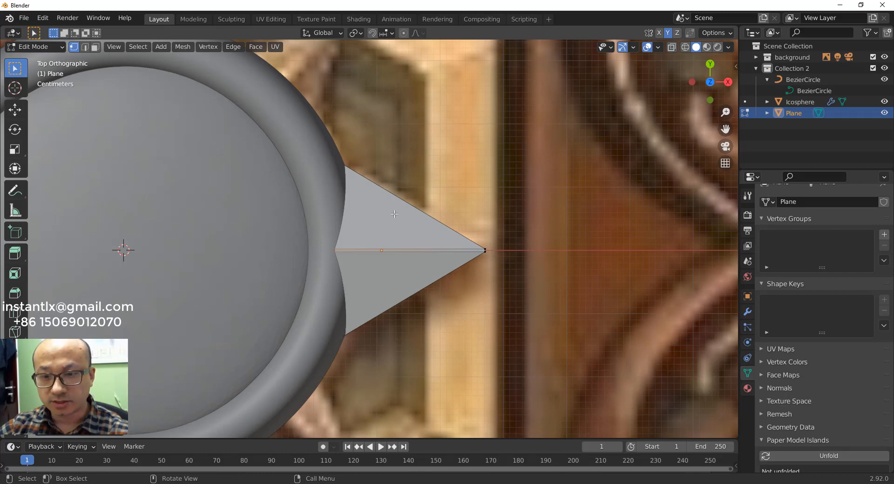
key(Tab)
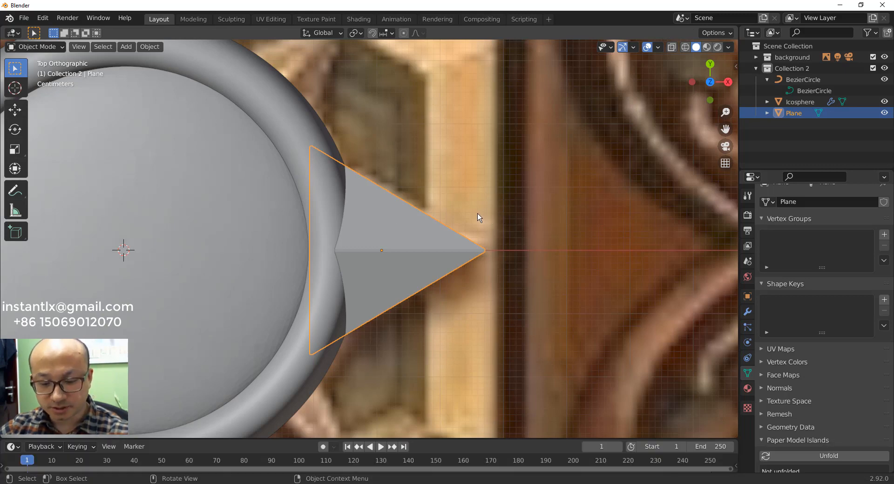
key(ctrl+a)
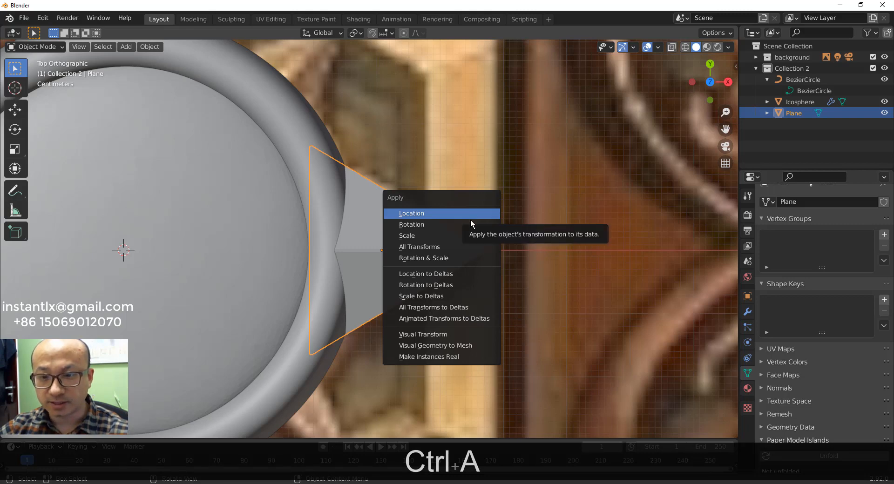
click(443, 247)
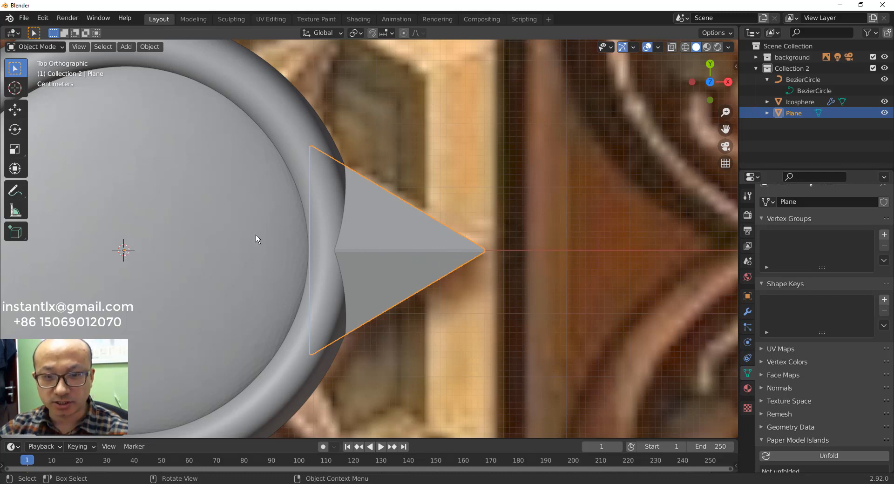
scroll(141, 242, down, 3)
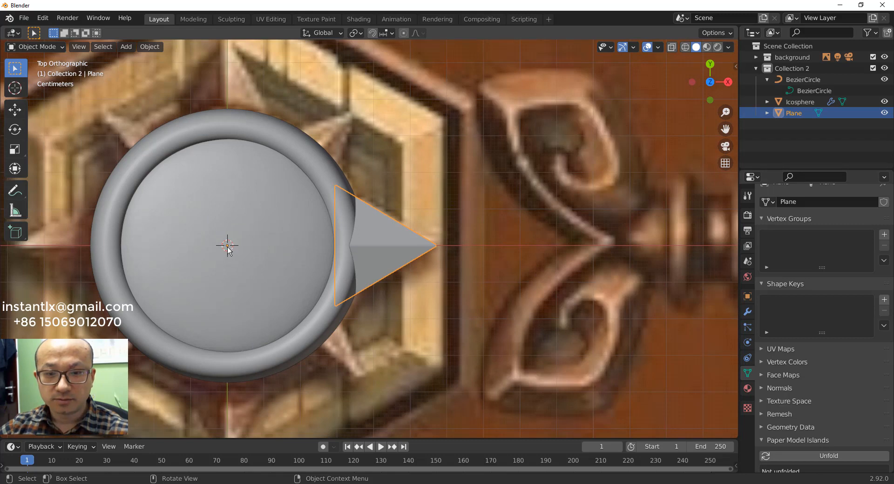
scroll(374, 234, up, 4)
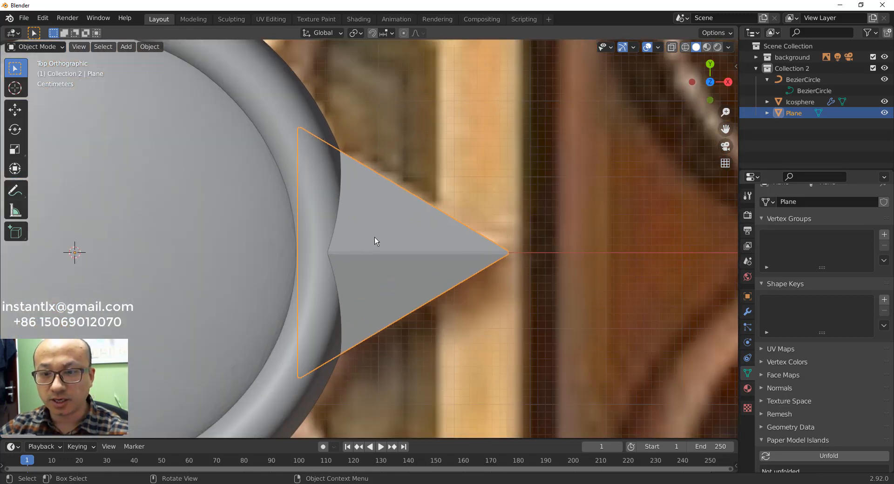
Step: Add a Plain Axes empty at the ring's centre and deselect it
scroll(290, 329, down, 4)
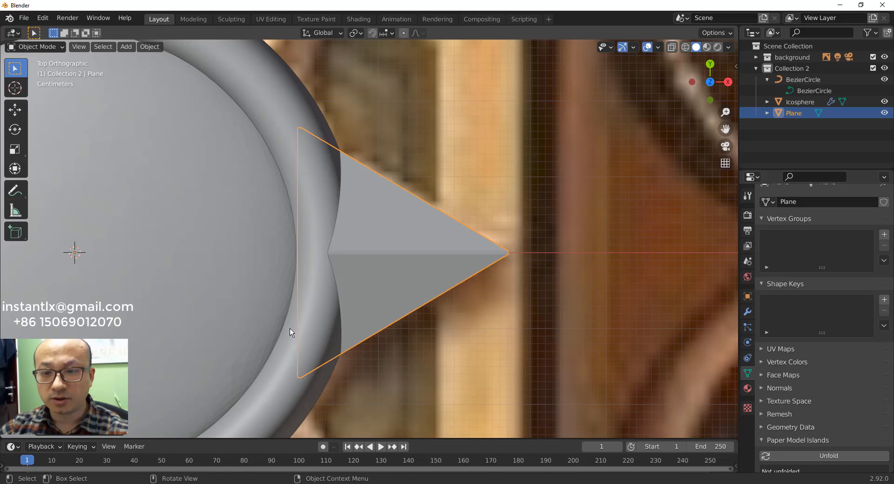
middle_drag(268, 297, 660, 364)
click(660, 364)
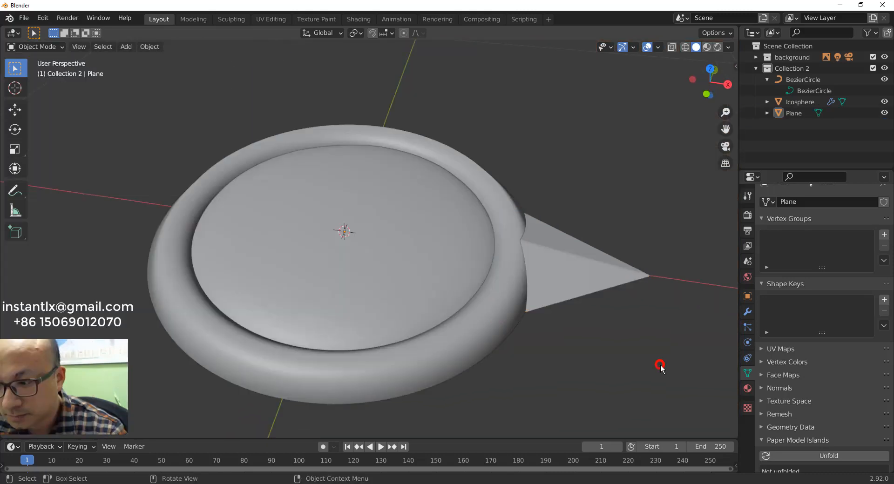
key(shift+a)
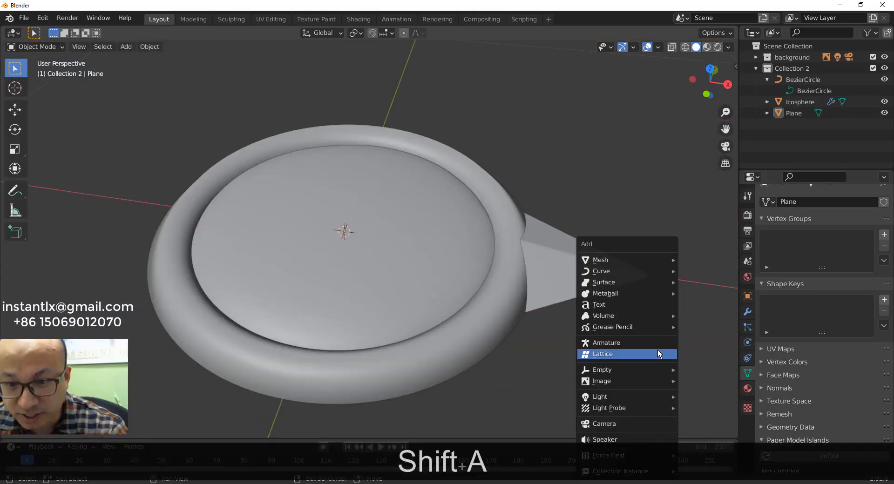
mouse_move(637, 368)
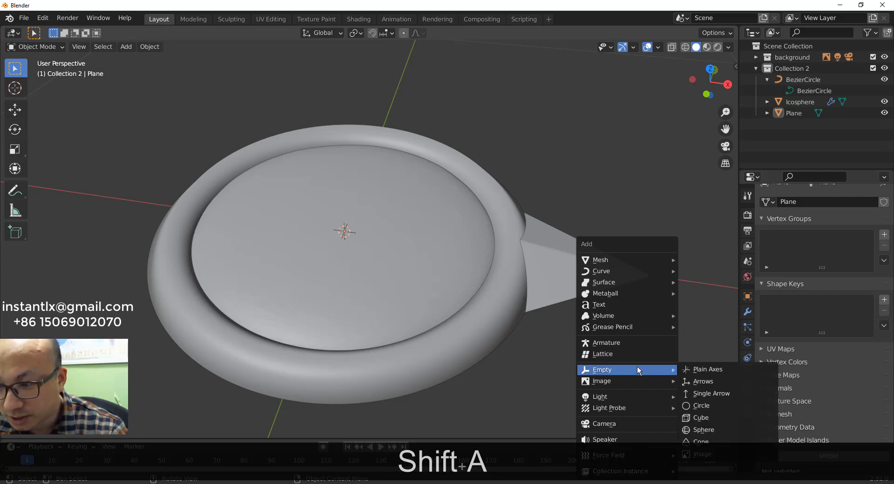
click(698, 371)
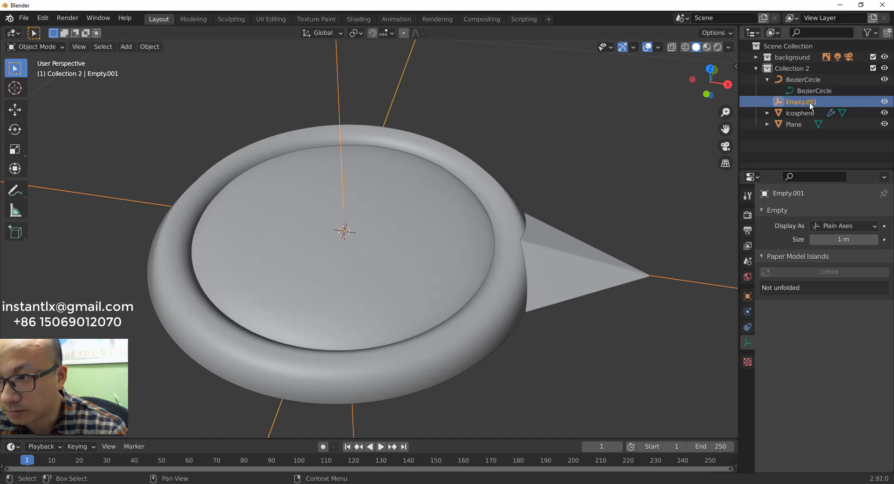
click(617, 339)
scroll(513, 333, down, 3)
mouse_move(514, 290)
middle_down()
mouse_move(485, 293)
mouse_move(507, 290)
middle_up()
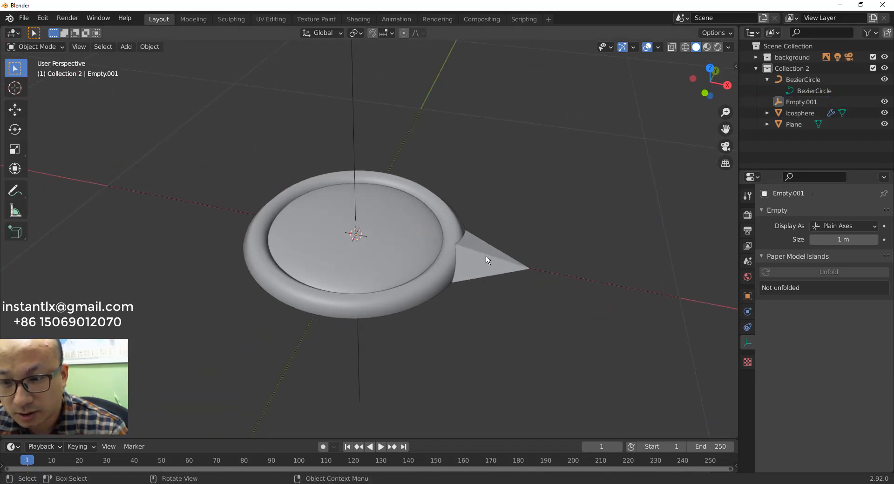
Step: Select the spike together with the new empty and duplicate both in place
click(485, 256)
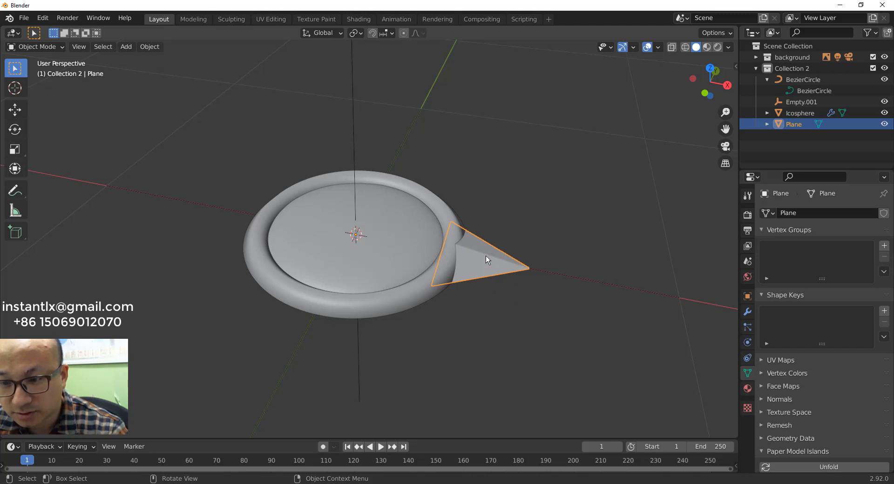
scroll(485, 255, up, 2)
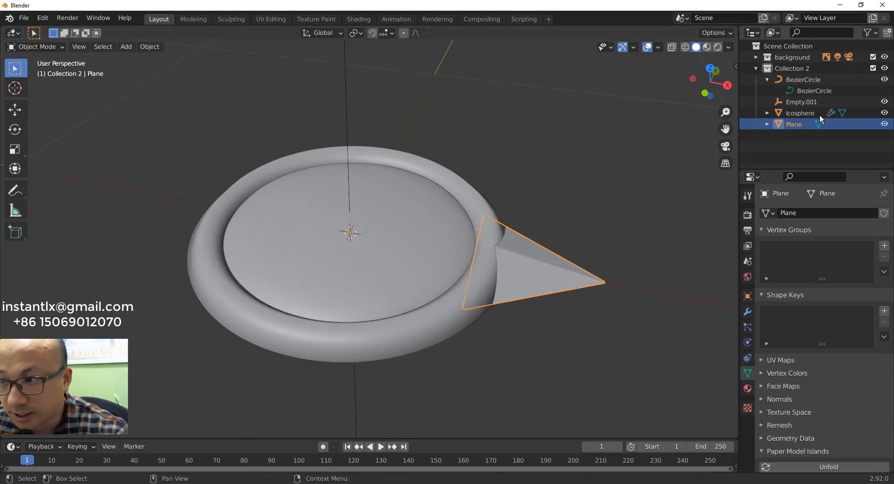
shift+click(812, 101)
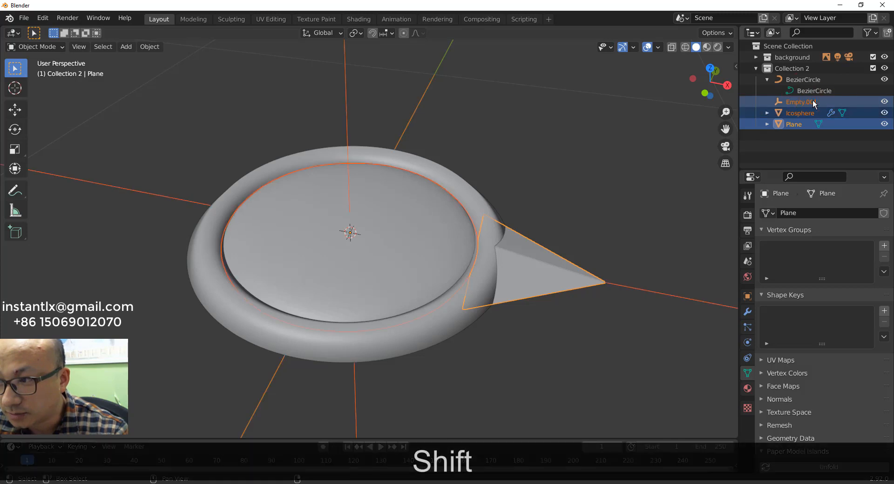
click(801, 102)
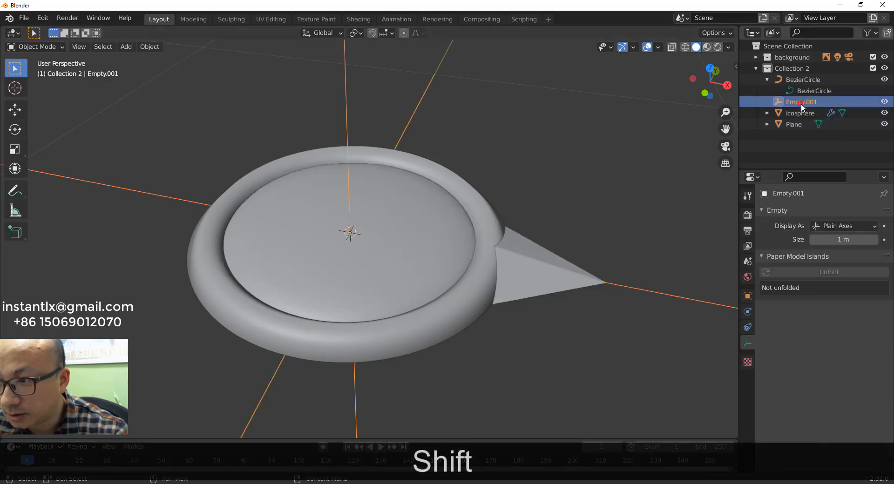
ctrl+click(794, 124)
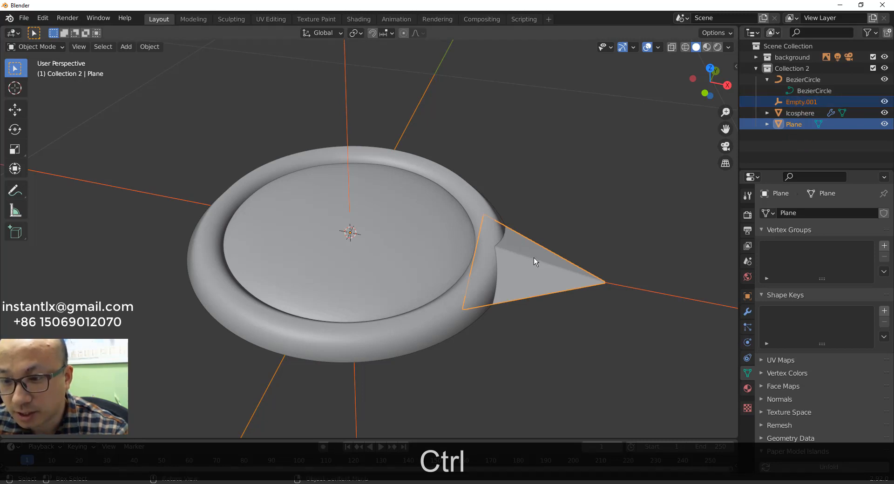
key(shift+d)
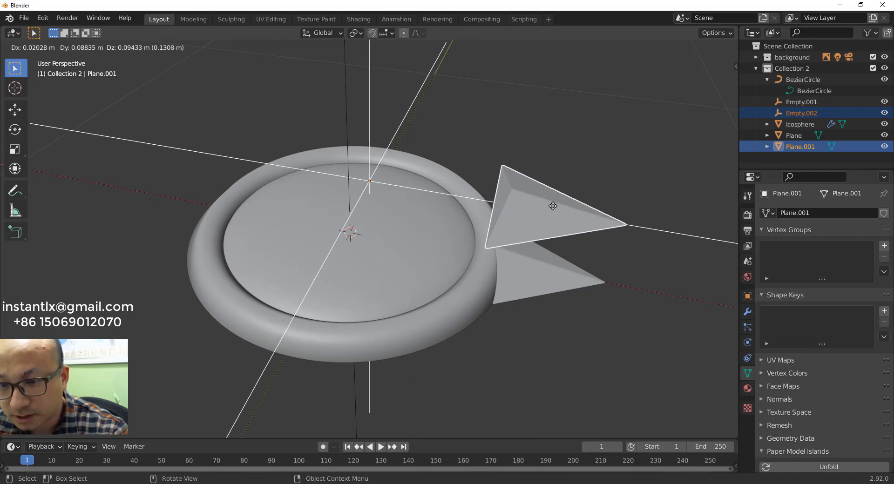
key(Escape)
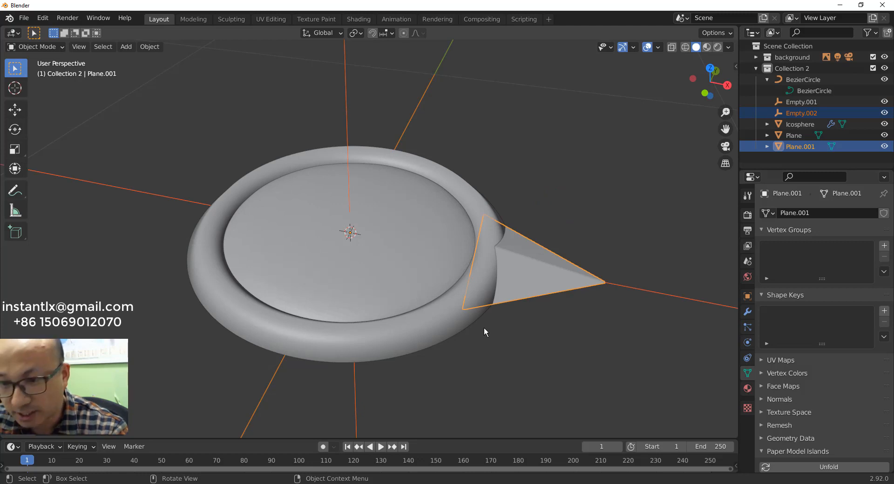
Step: In front view, move the duplicated spike and empty about -0.039 m along Z
key(KP_1)
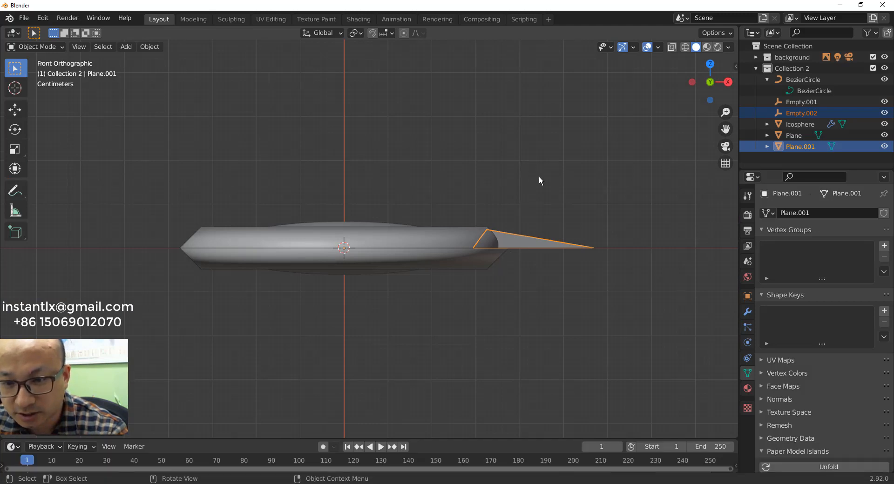
key(g)
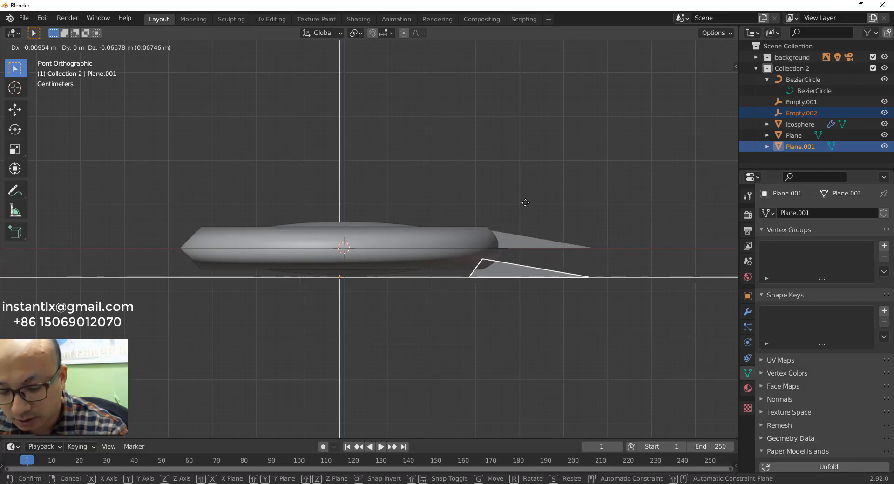
key(z)
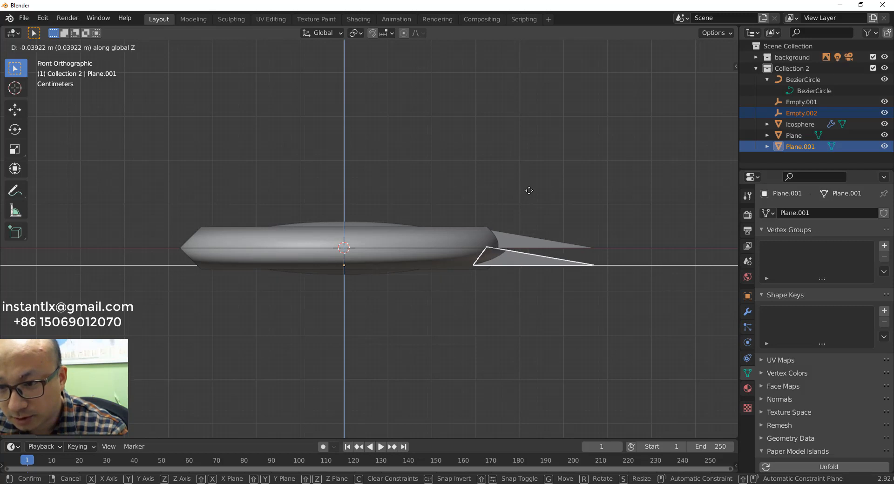
click(529, 191)
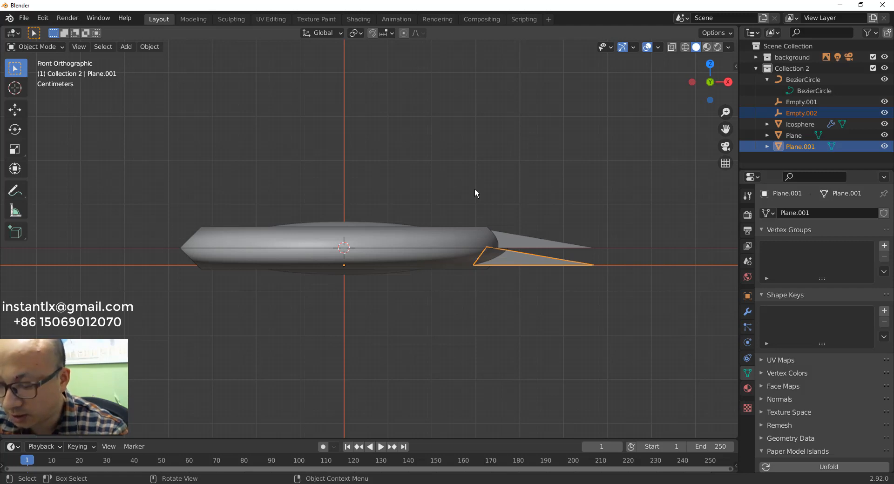
Step: Select the original upper spike and rotate it -45° around the ring's centre in top view
click(522, 211)
click(511, 240)
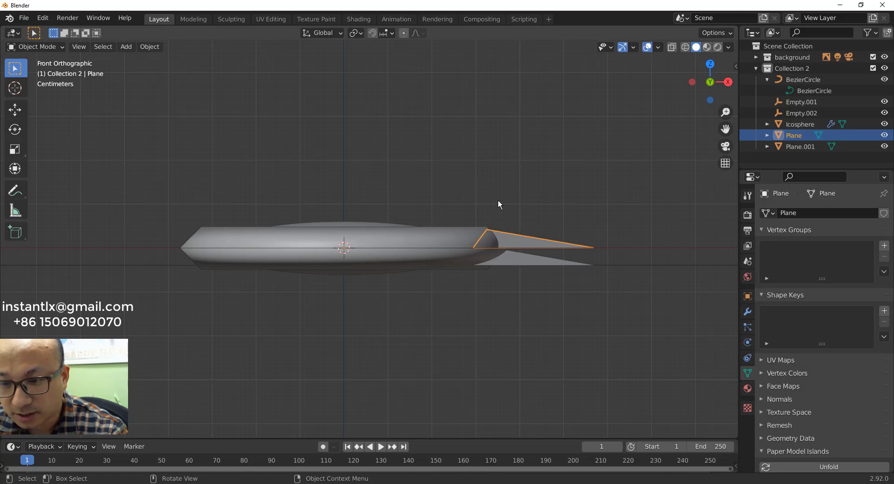
middle_drag(498, 199, 480, 286)
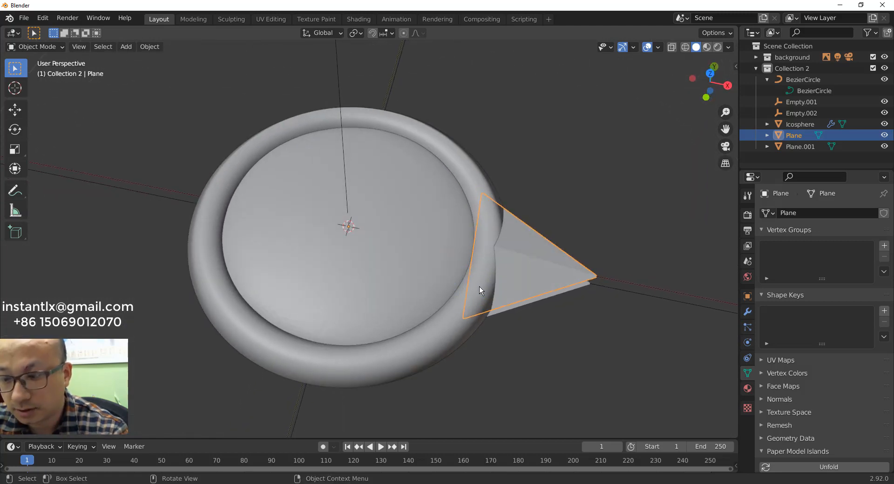
key(KP_7)
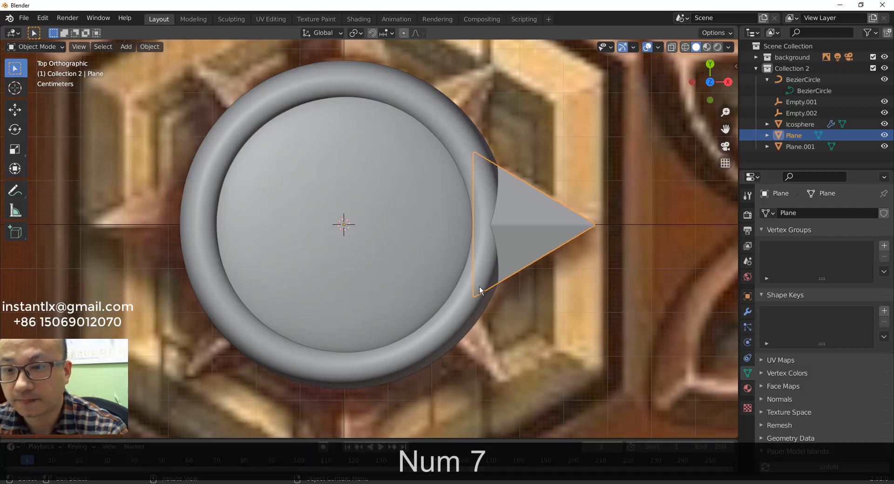
key(r)
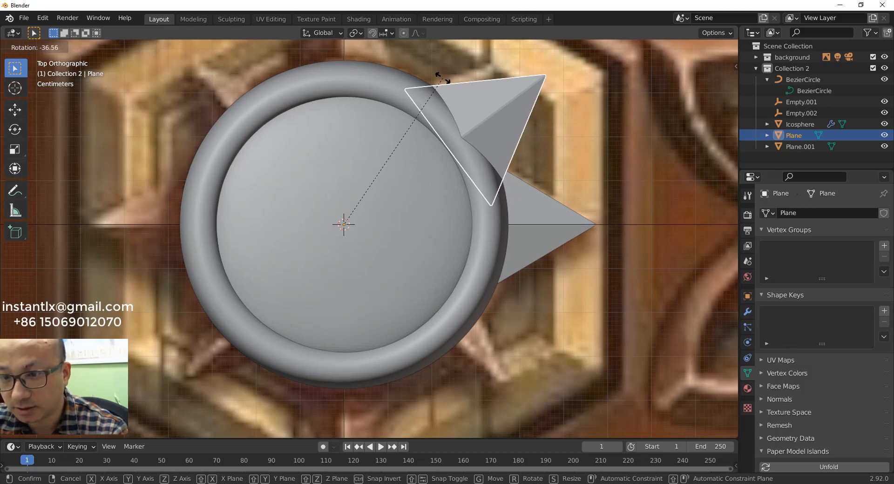
text(-45)
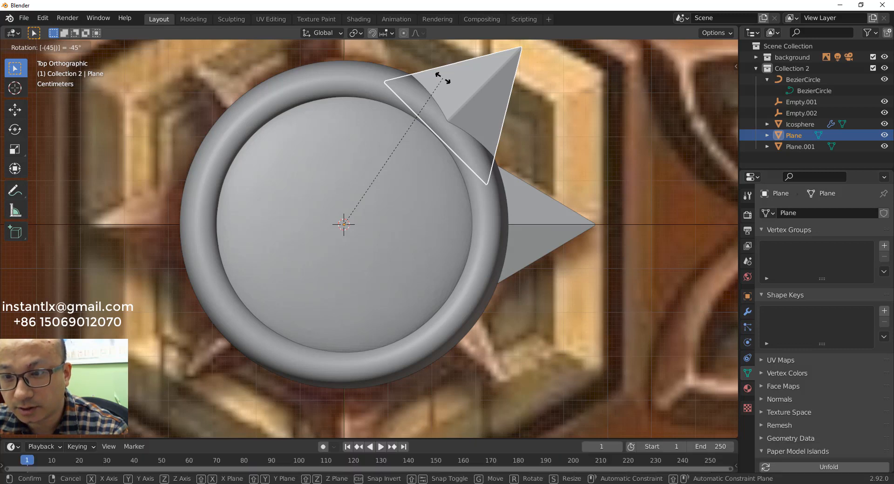
key(Return)
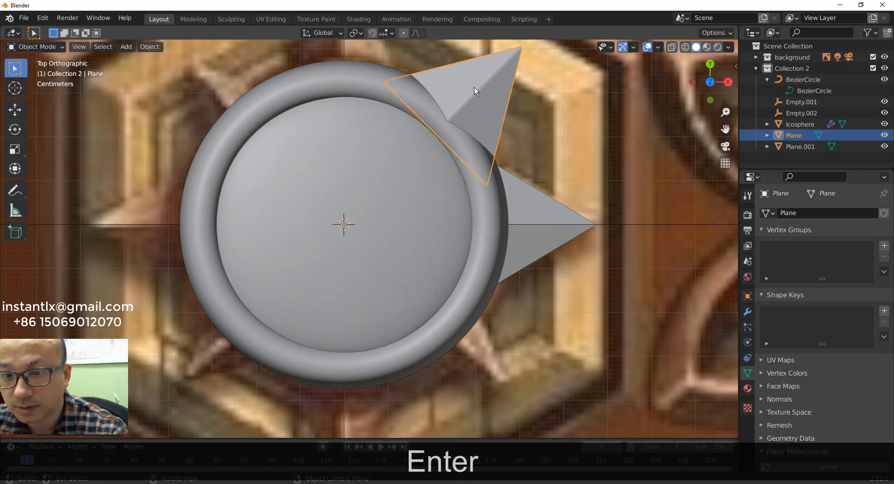
Step: Turn on X-ray display and enter Edit Mode on the rotated spike, framing it over the reference
click(674, 47)
scroll(464, 91, up, 2)
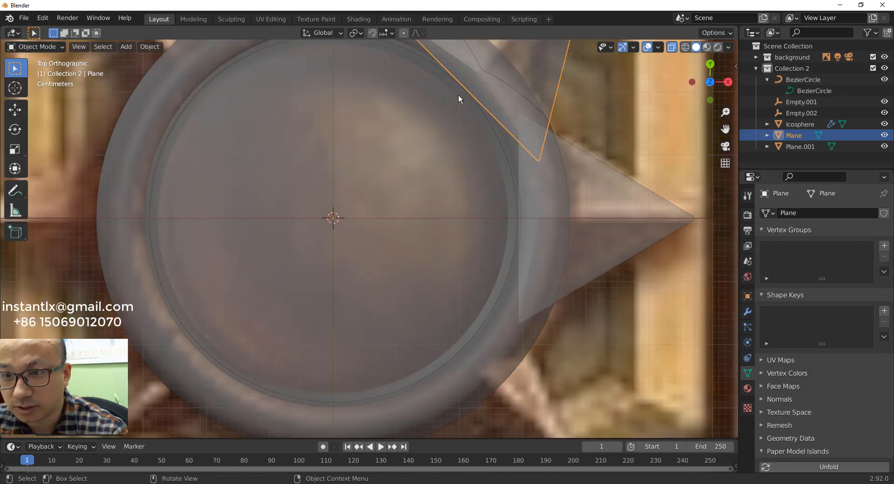
scroll(458, 95, down, 4)
key(Tab)
scroll(501, 83, up, 2)
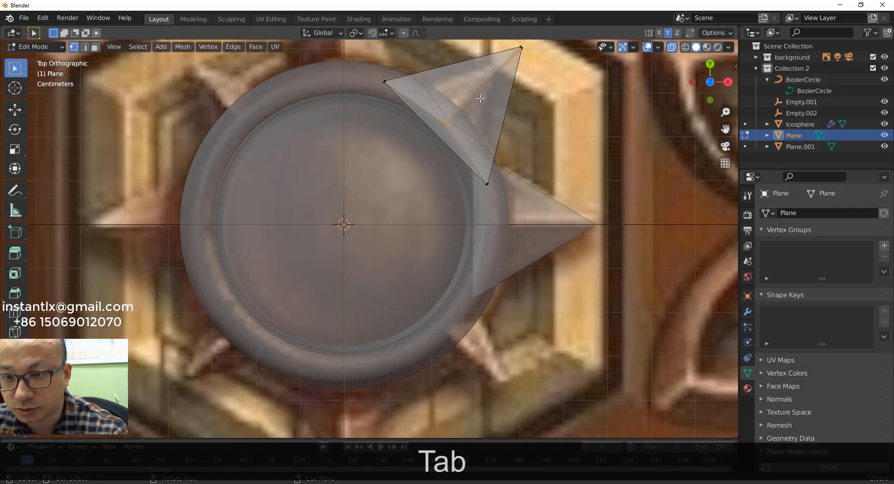
shift+middle_drag(500, 83, 408, 215)
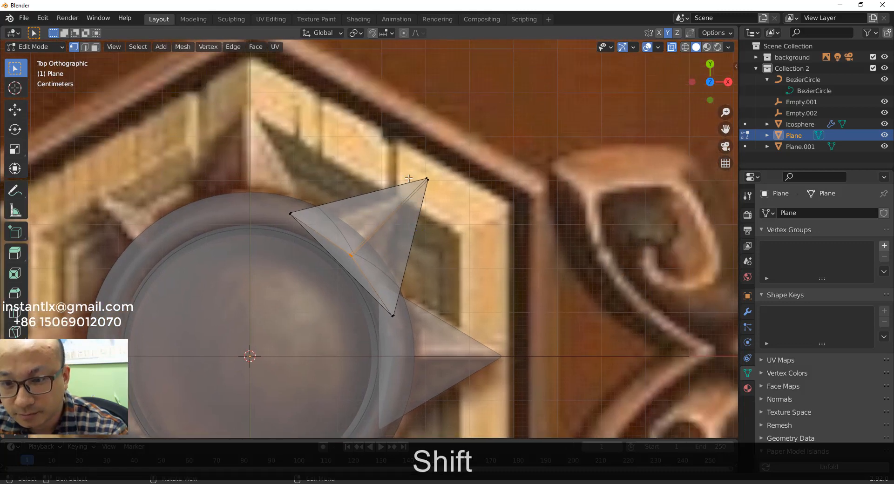
shift+drag(416, 160, 448, 197)
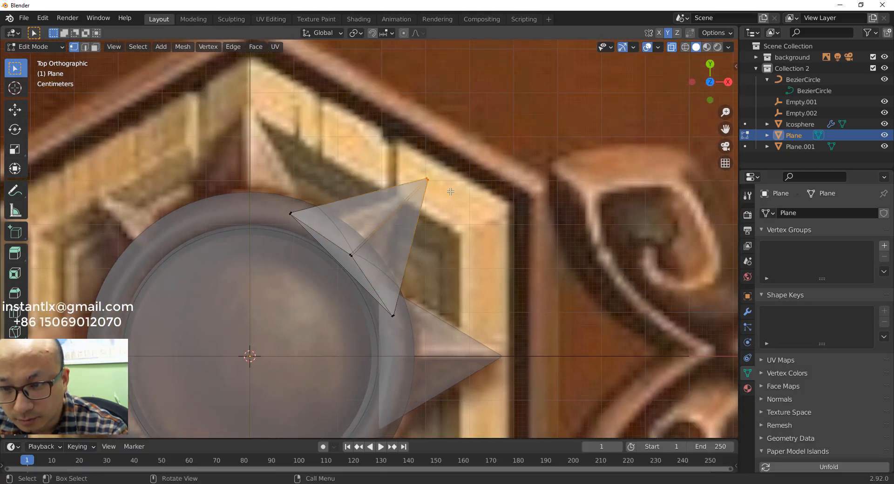
key(g)
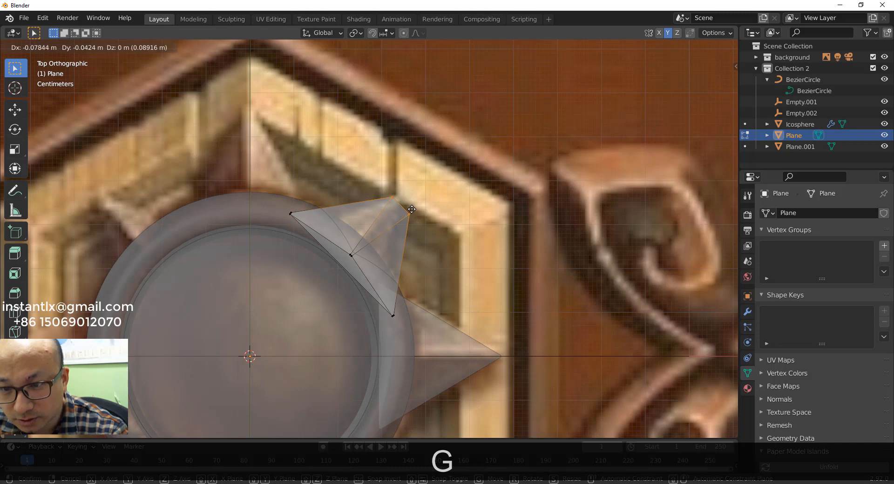
right_click(420, 188)
Step: Move the rotated spike's tip inward about -0.056 m in X and -0.058 m in Y, onto the reference spike's tip
scroll(420, 188, up, 4)
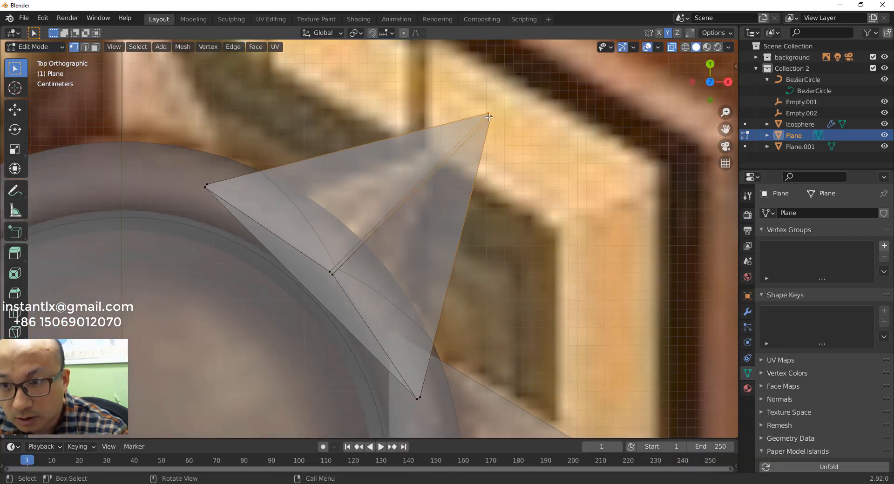
click(489, 110)
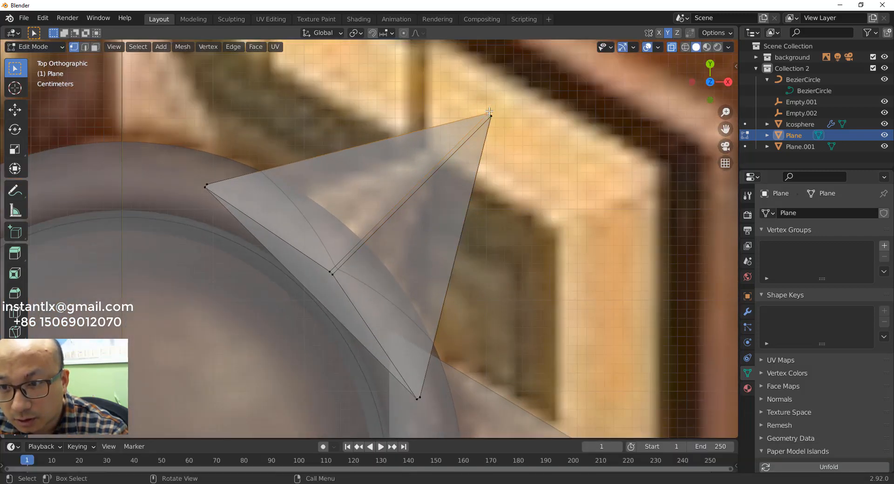
key(g)
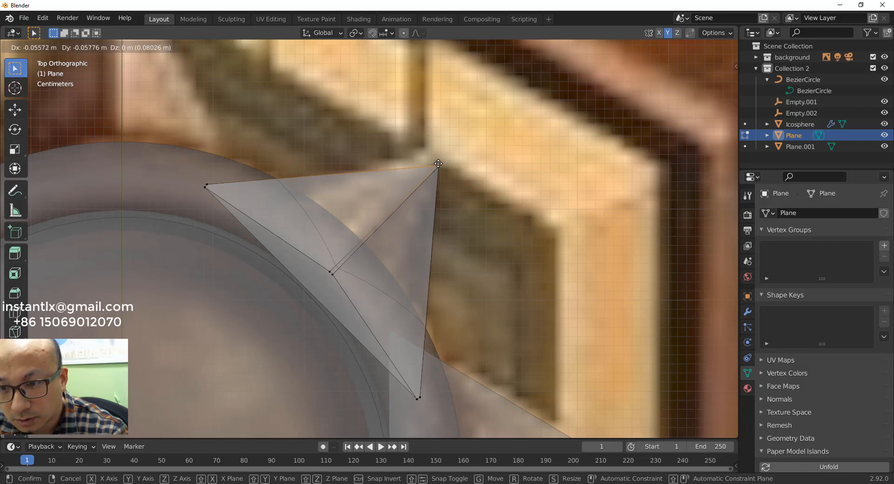
click(438, 163)
Step: Narrow the rotated spike's base by moving its lower outer corner about 0.07 m toward the ridge
scroll(464, 169, down, 3)
scroll(398, 271, up, 1)
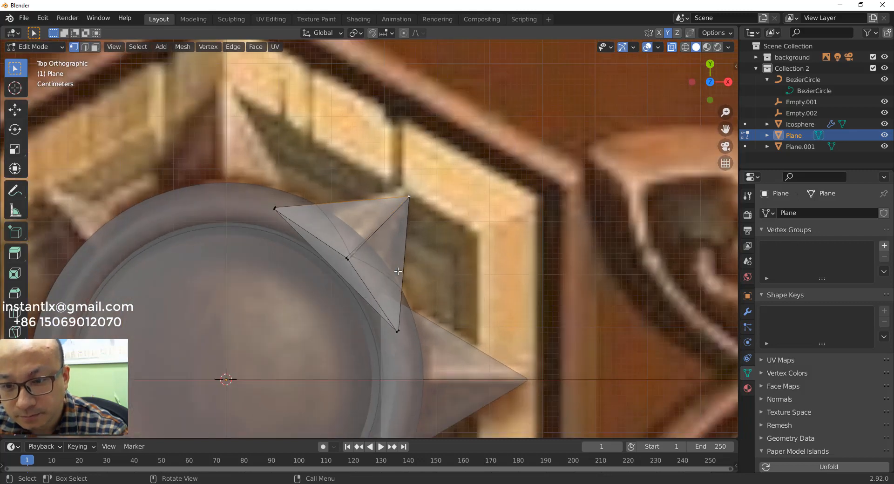
click(397, 331)
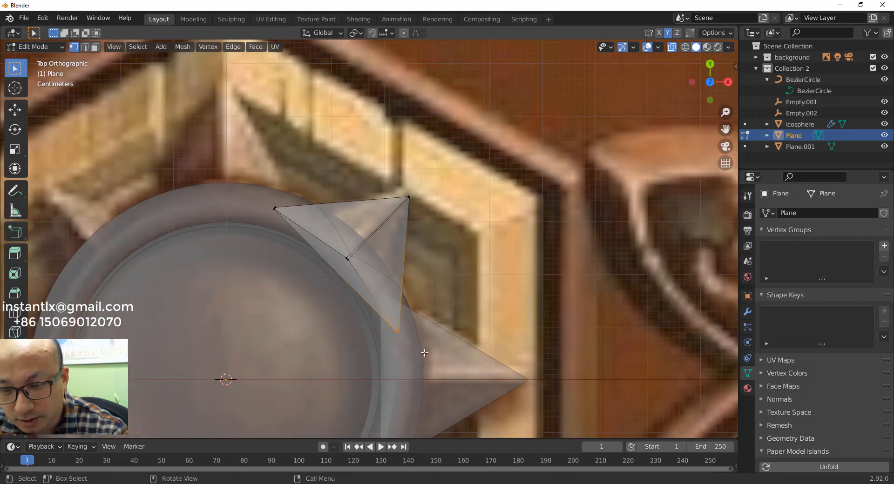
key(g)
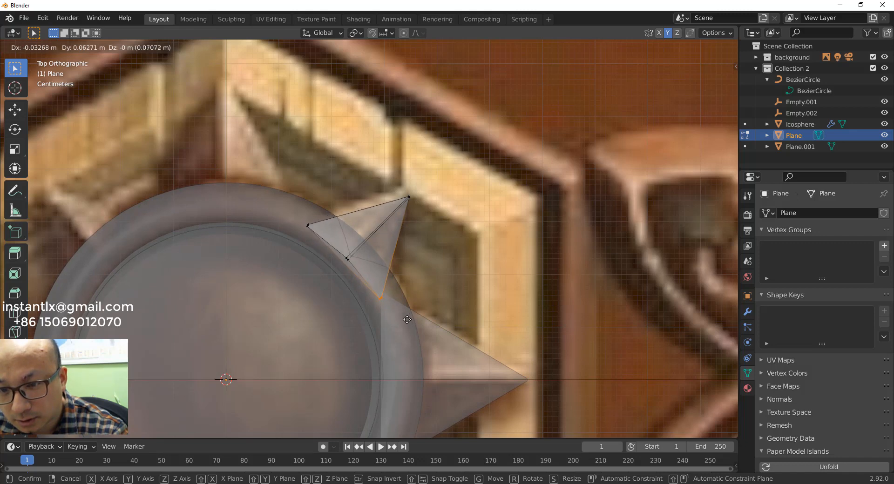
click(405, 319)
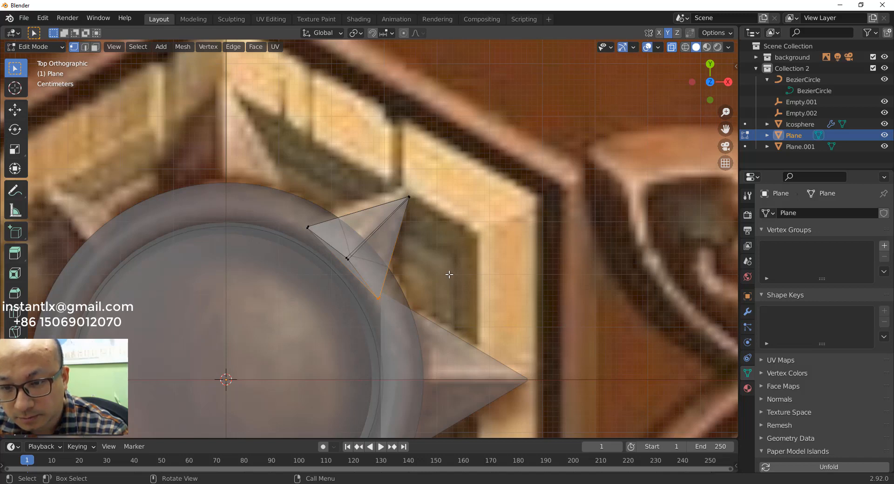
Step: Return the small diagonal spike to Object Mode and turn off X-ray display
key(Tab)
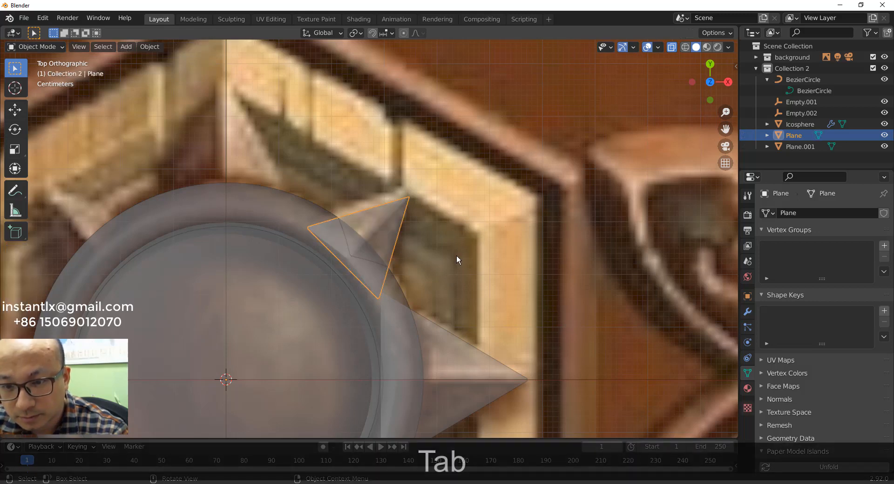
click(449, 293)
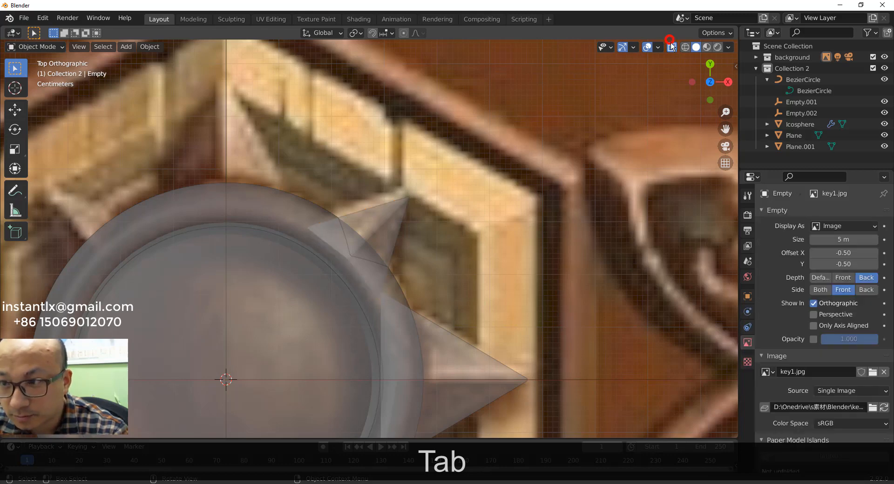
middle_drag(449, 294, 361, 244)
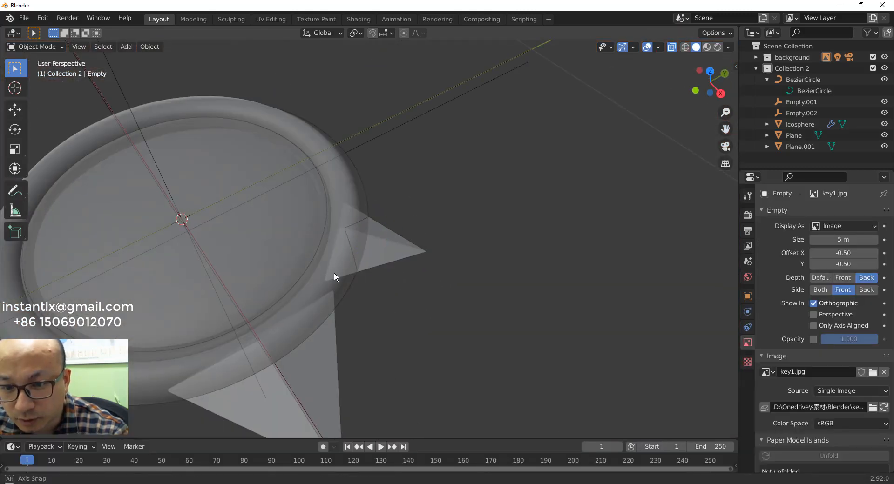
middle_drag(334, 274, 335, 270)
middle_drag(466, 149, 495, 249)
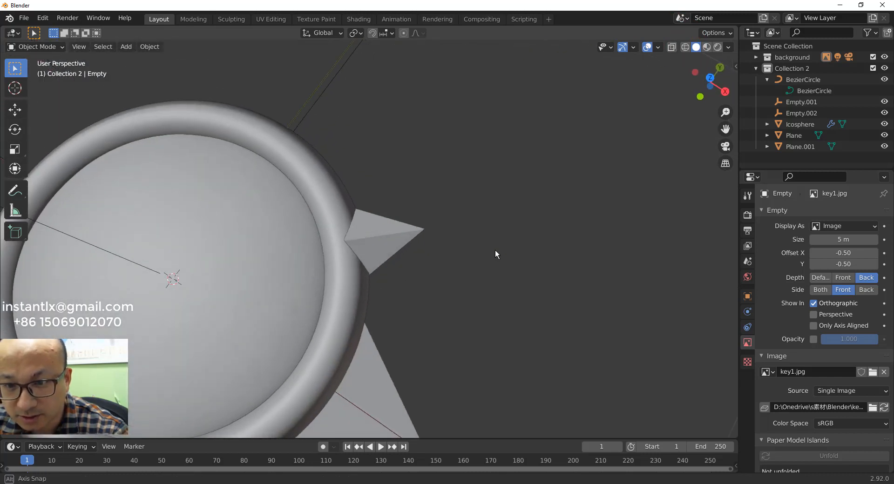
Step: Select the small diagonal spike and apply all its transforms
click(384, 239)
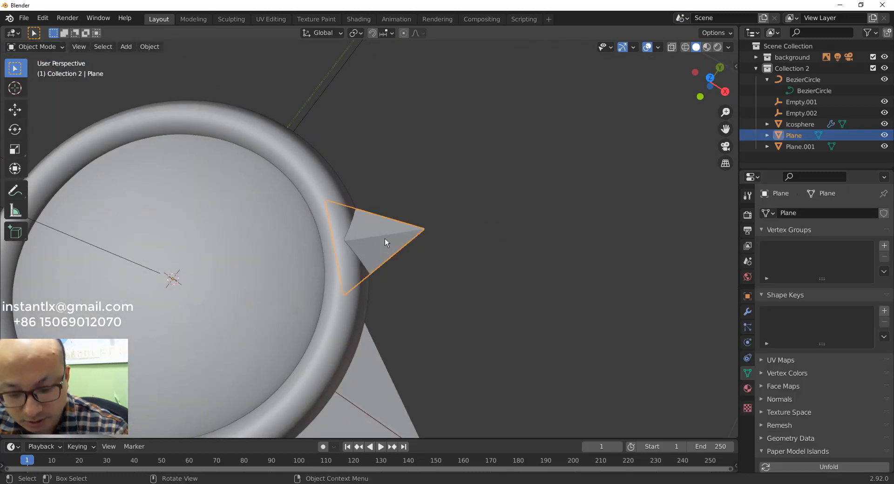
key(ctrl+a)
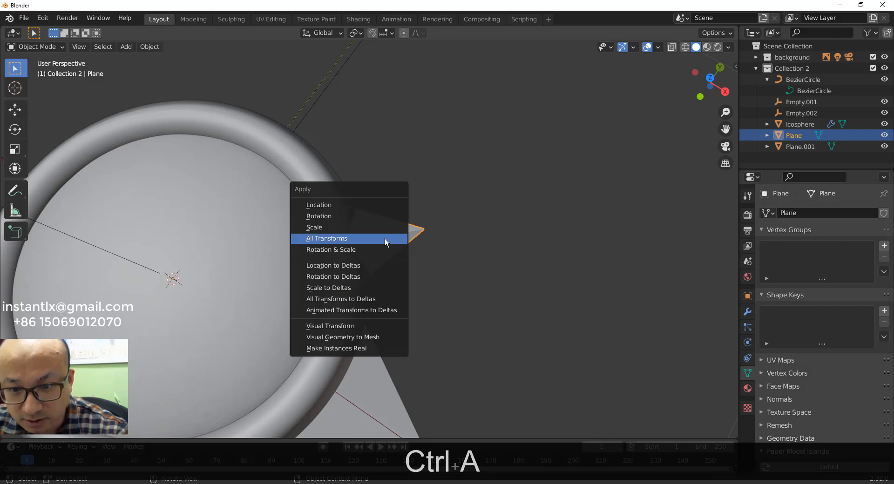
click(384, 238)
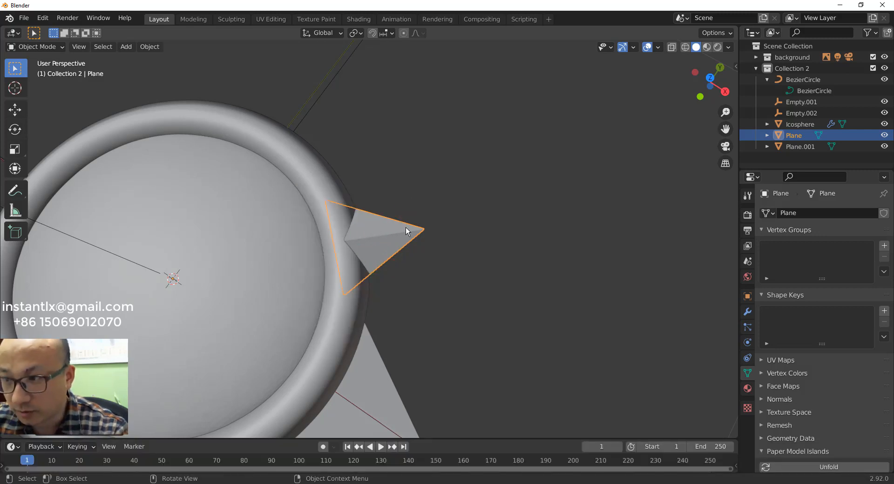
Step: Add an Array modifier to the small diagonal spike
key(KP_7)
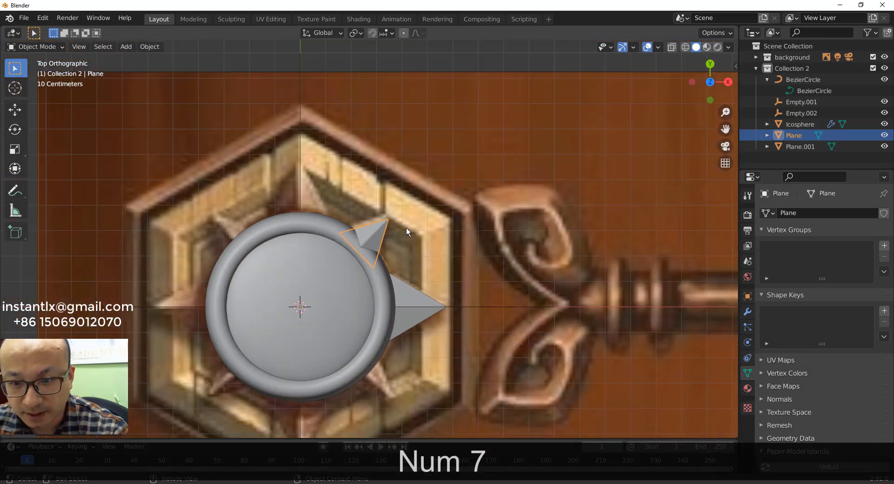
scroll(346, 335, up, 2)
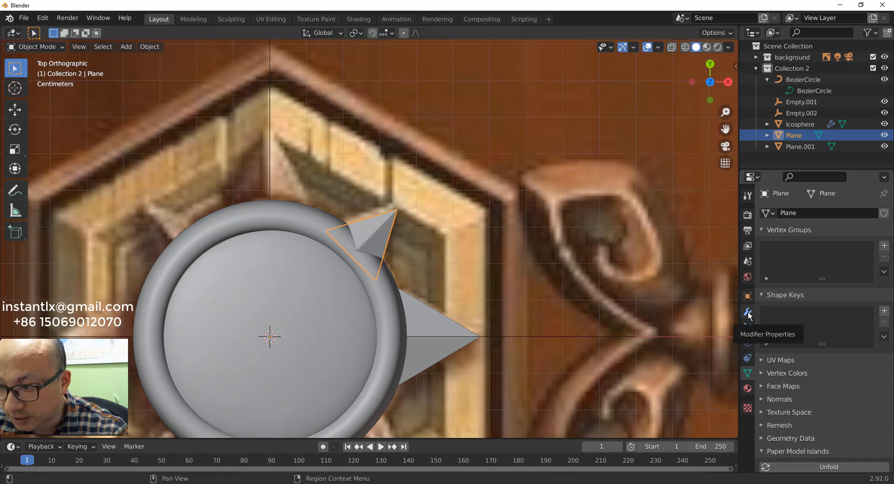
click(748, 315)
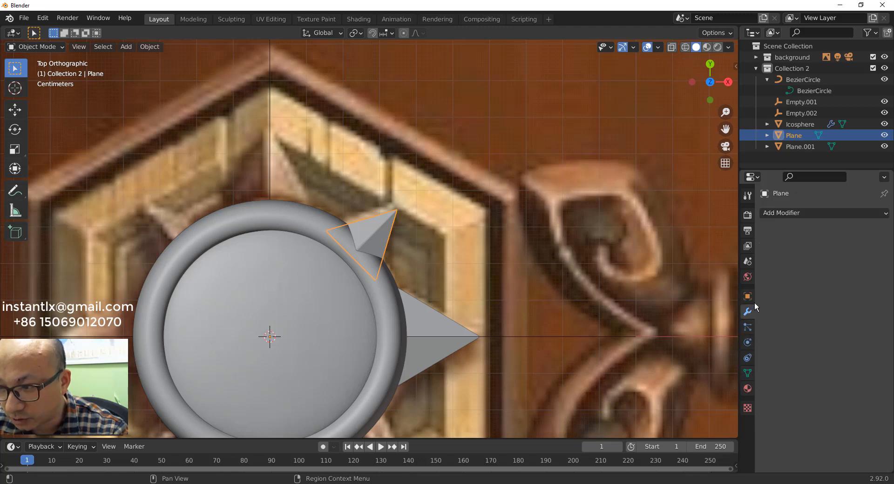
click(778, 214)
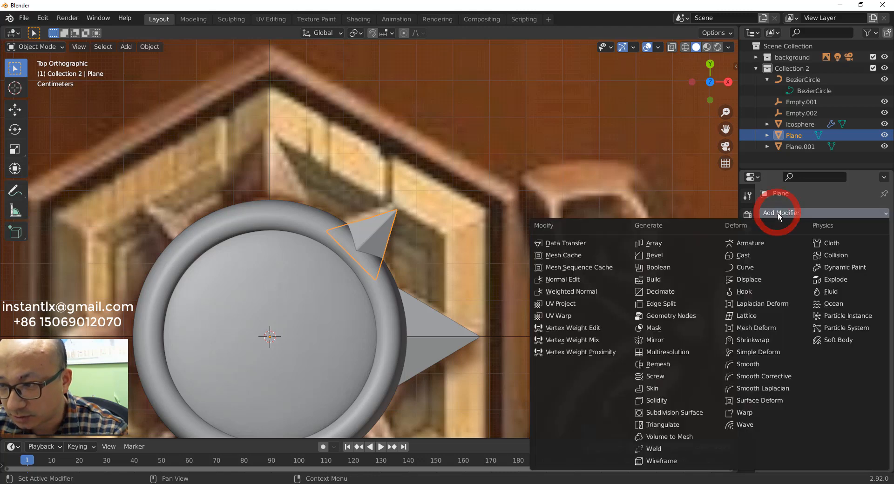
click(655, 244)
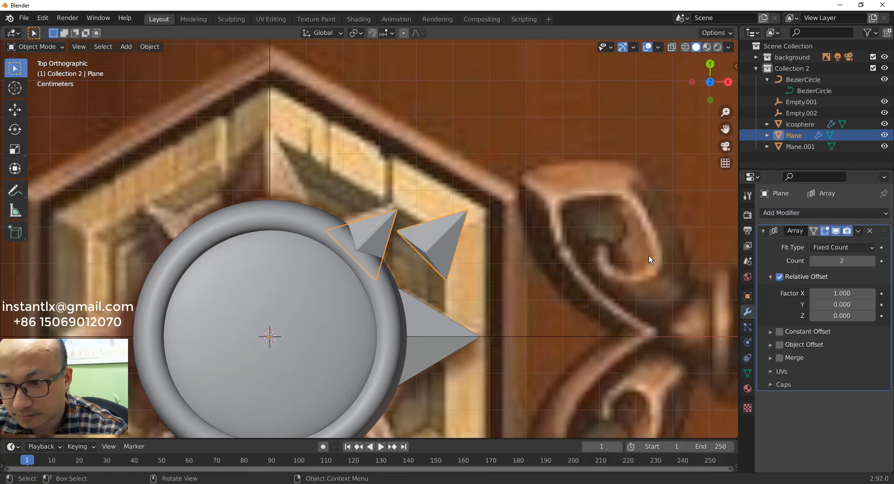
Step: Replace the small spike array's relative offset with a constant offset whose X distance is 0 m
scroll(479, 287, down, 4)
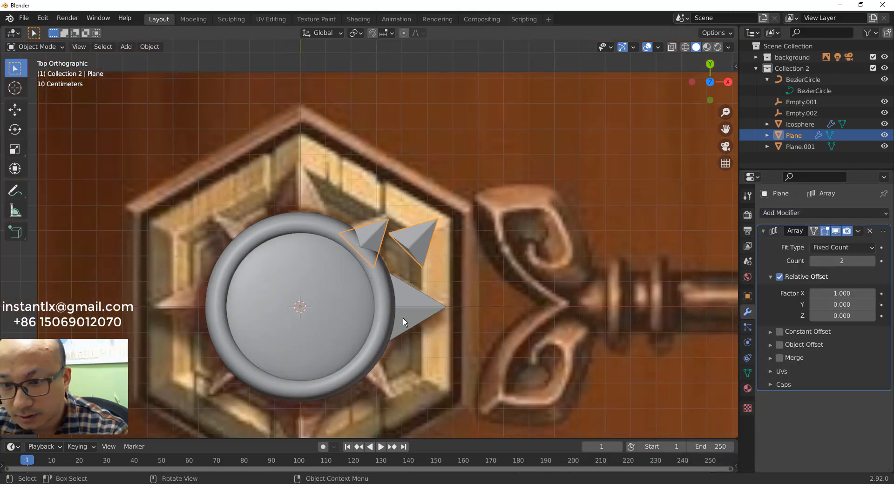
middle_drag(403, 318, 426, 293)
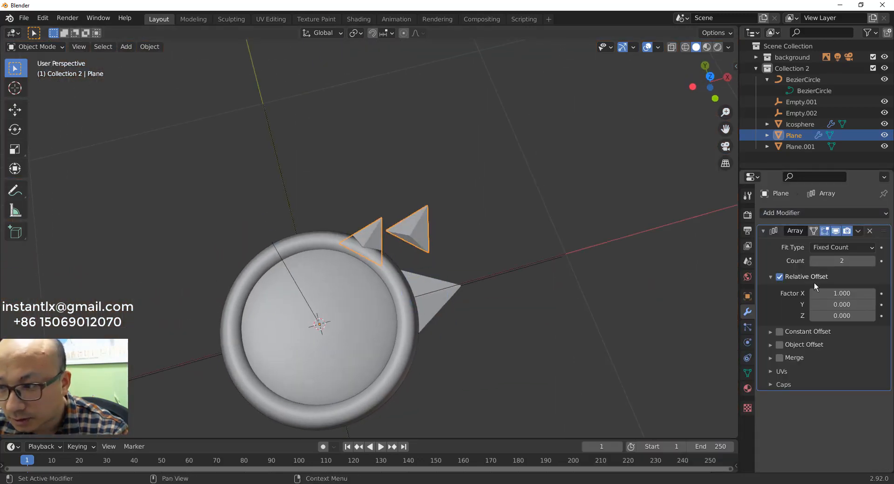
click(780, 277)
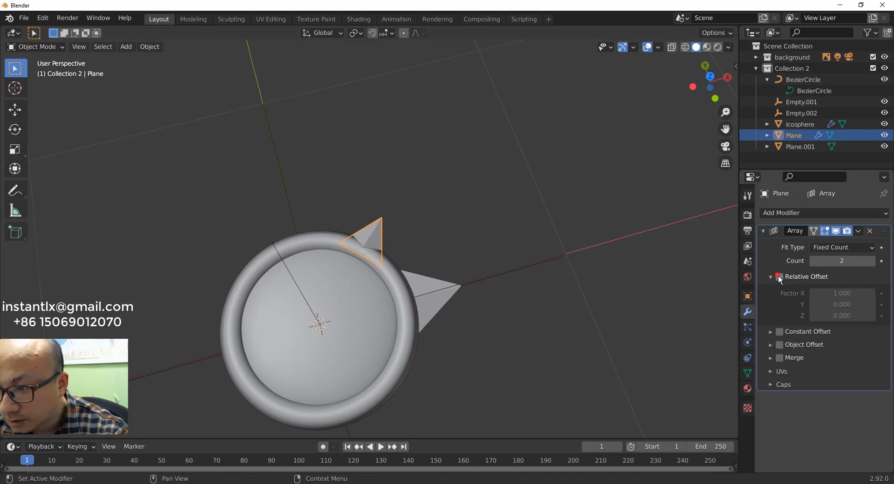
click(779, 332)
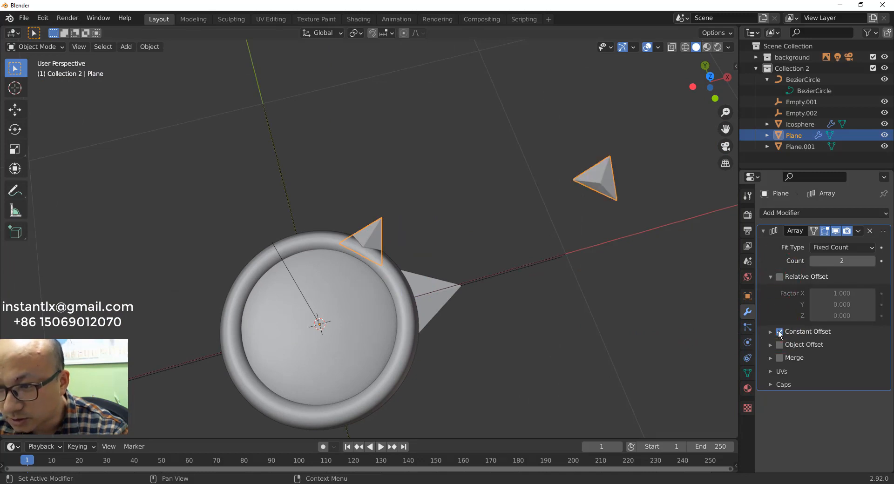
click(770, 331)
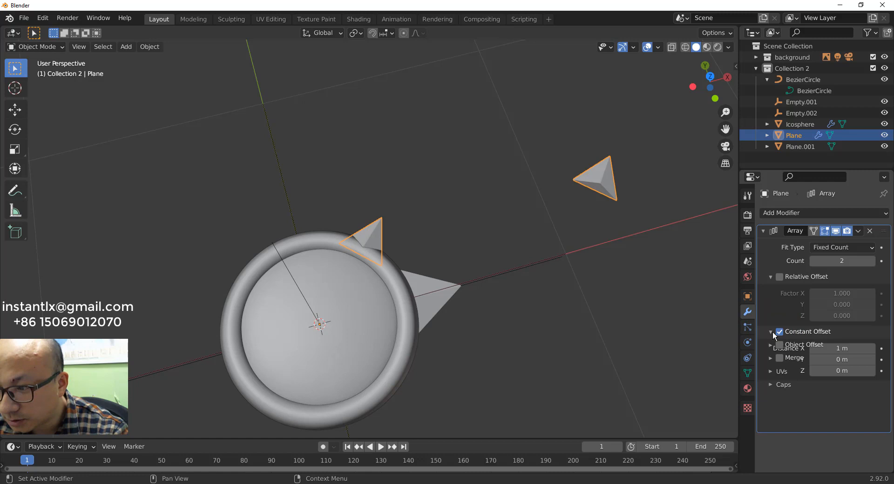
click(855, 349)
text(0)
key(Return)
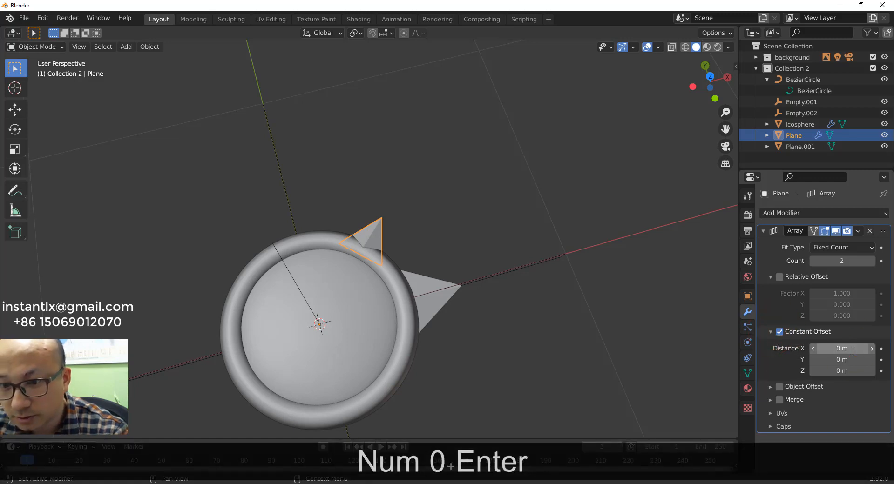
Step: Enable object offset in the small spike's array with Empty.001 as the object, and set the count to 4
click(775, 387)
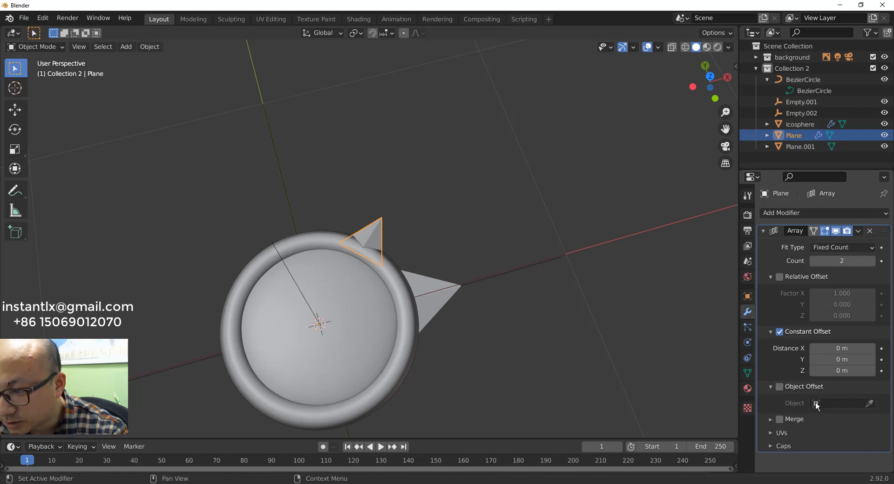
click(840, 403)
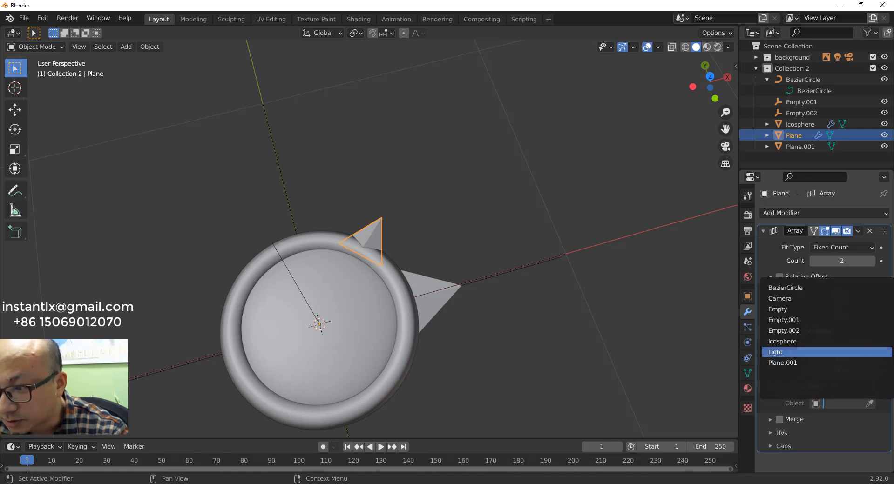
click(791, 321)
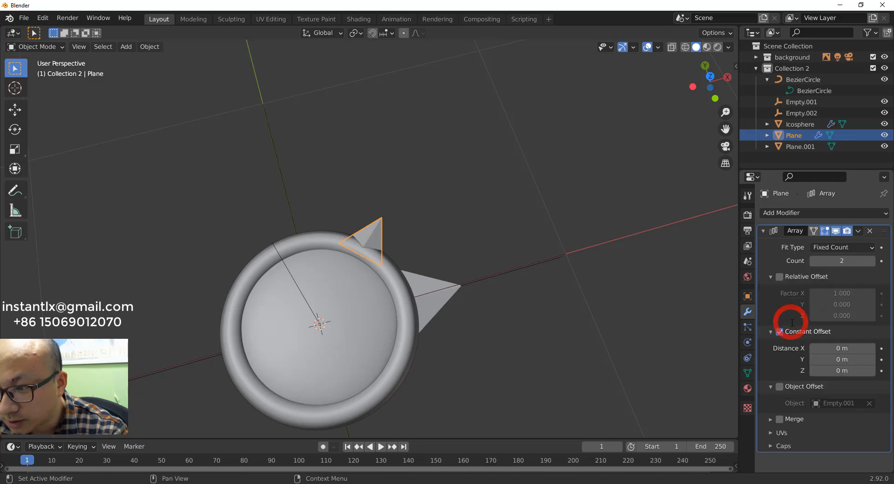
click(780, 387)
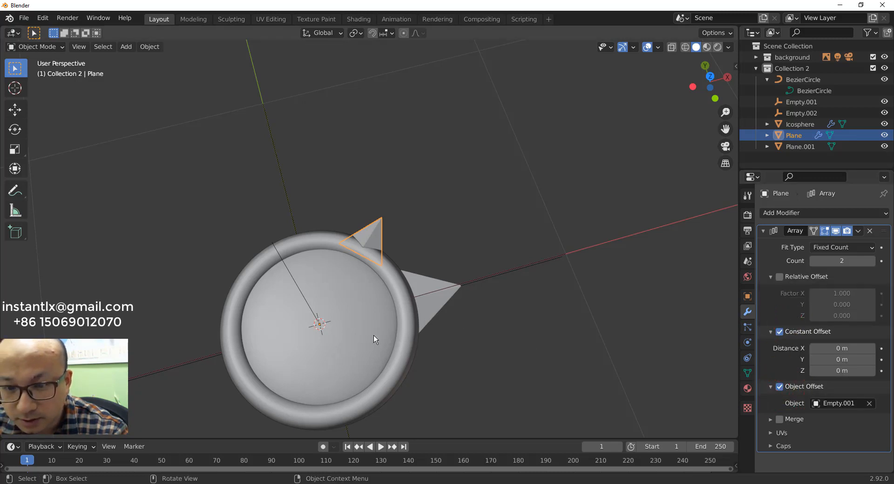
click(871, 260)
click(871, 261)
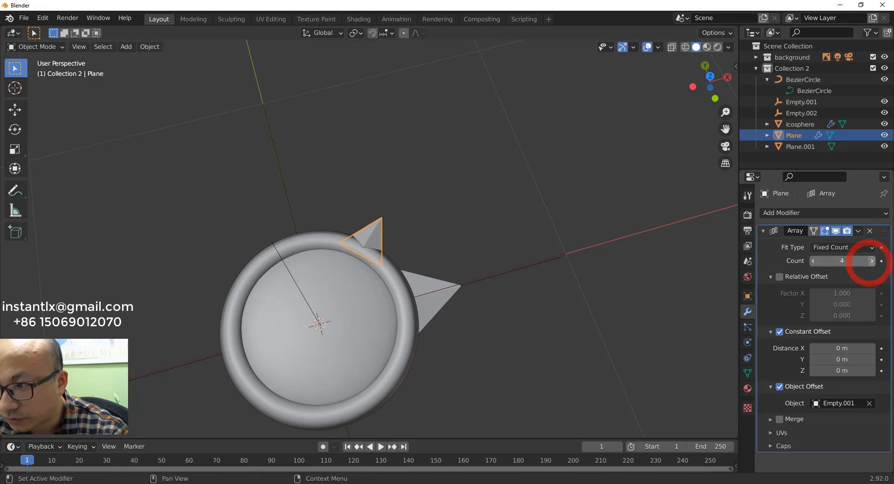
Step: Select Empty.001 at the ring's centre and rotate it 90° in top view to distribute the small spikes around the ring
click(526, 228)
middle_drag(500, 283, 425, 247)
click(251, 136)
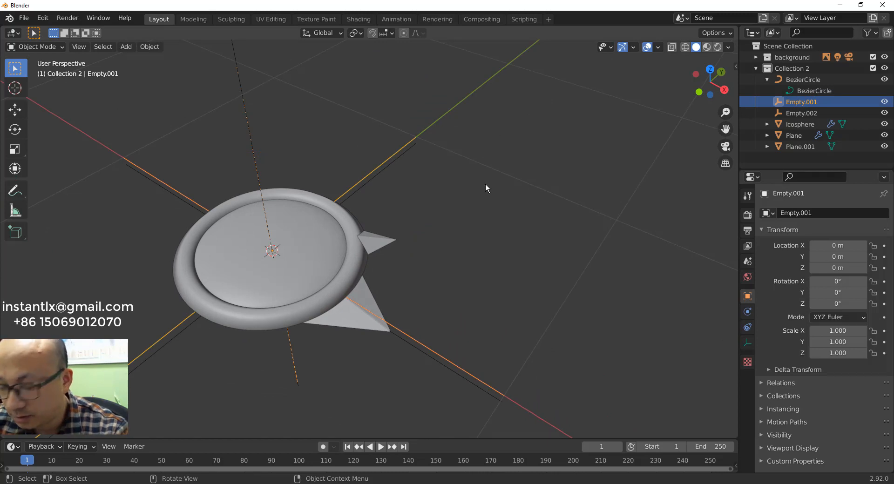
key(KP_7)
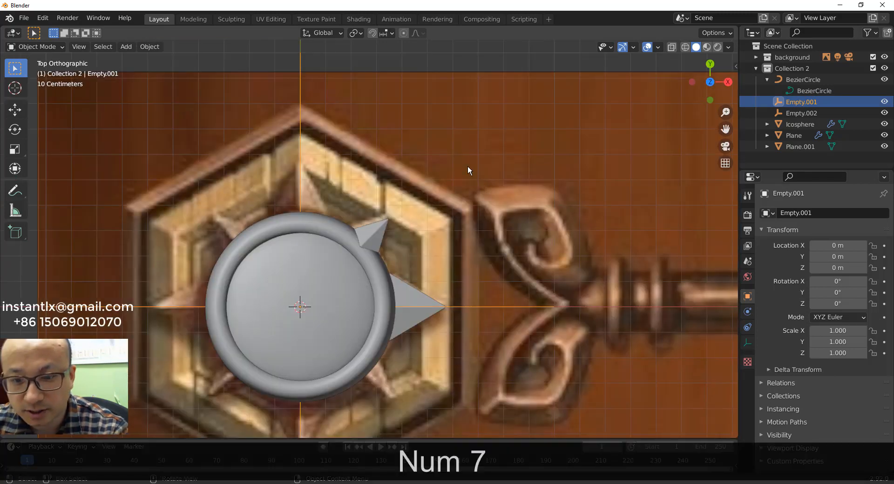
key(r)
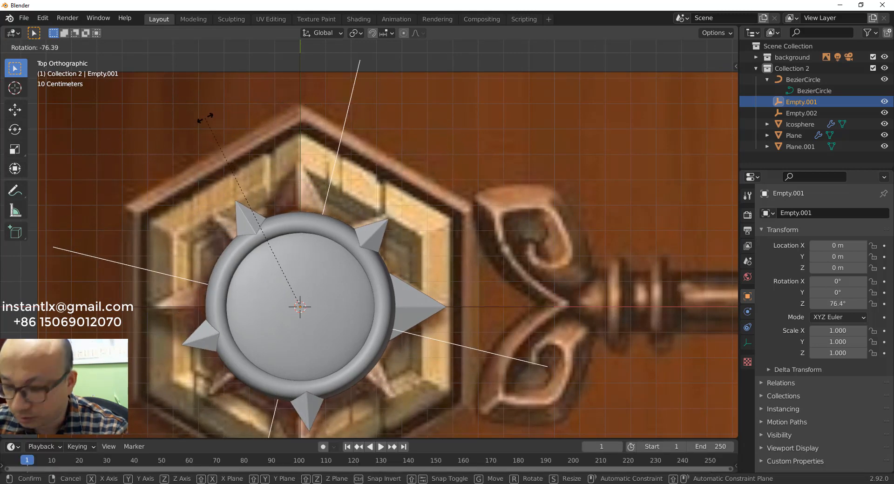
key(KP_9)
key(KP_0)
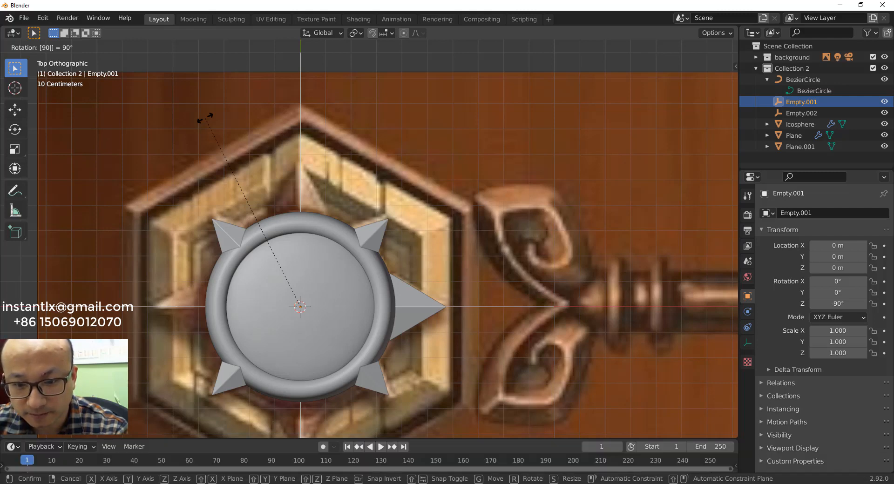
key(Return)
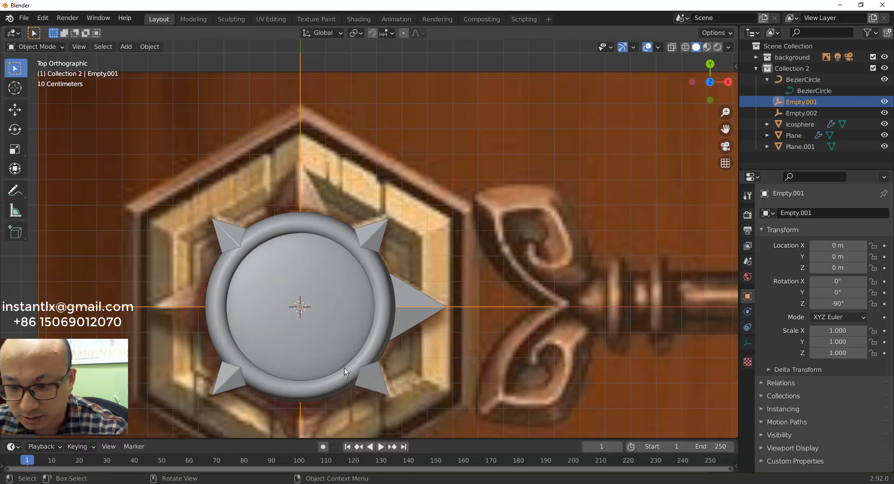
mouse_move(308, 483)
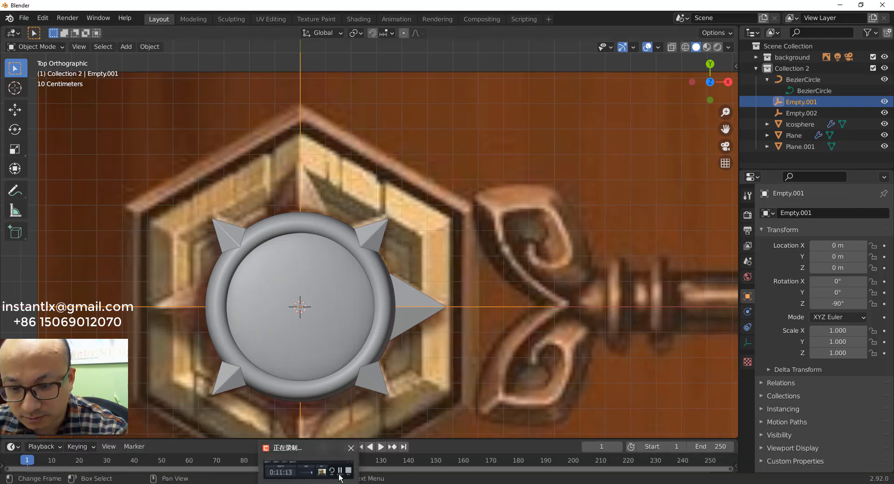
mouse_move(339, 476)
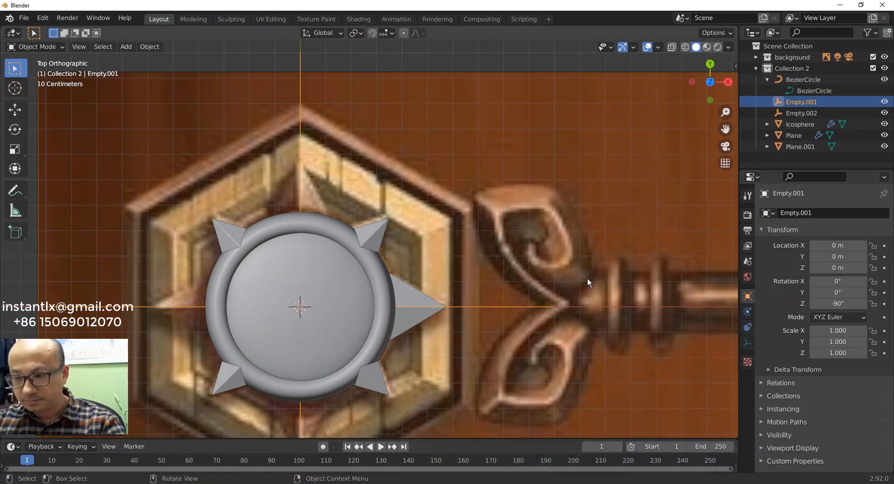
Step: Add an Array modifier with a count of 4 to the large spike pointing toward the key's shaft
click(411, 303)
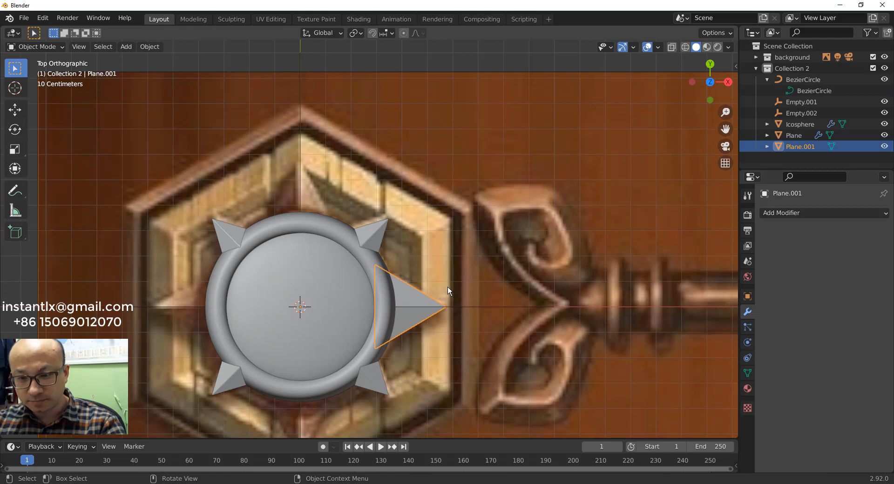
click(785, 213)
click(655, 242)
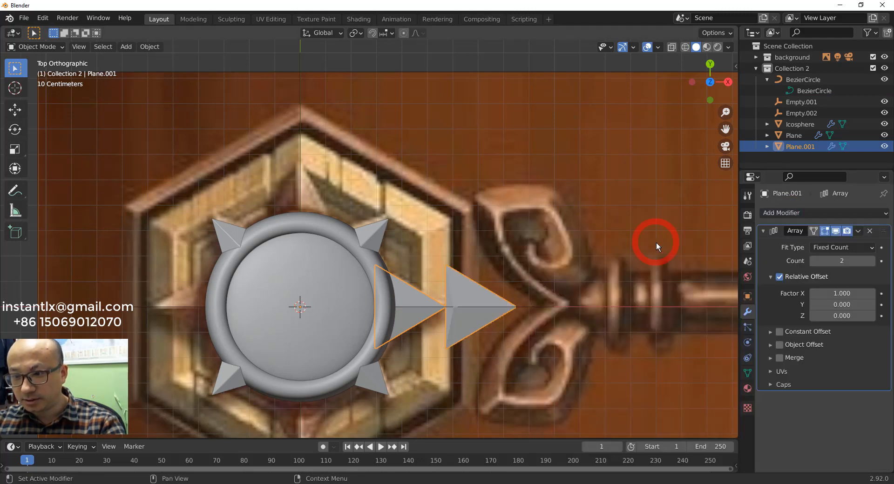
click(871, 261)
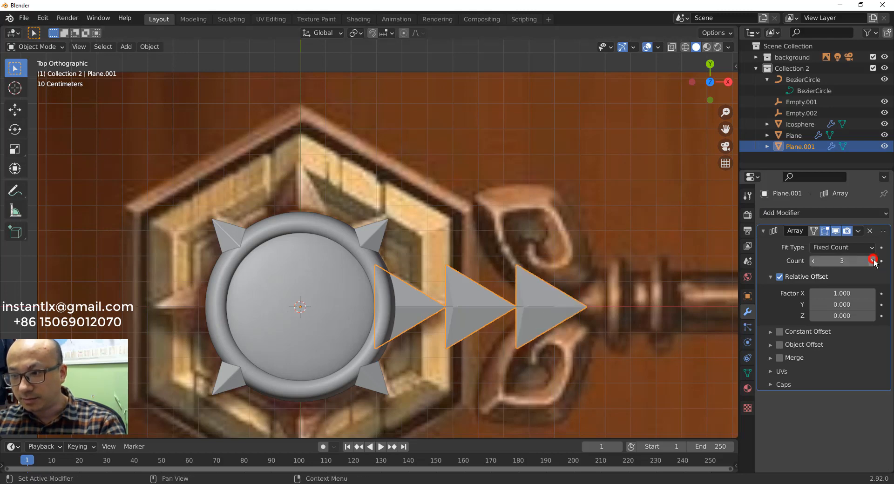
click(872, 261)
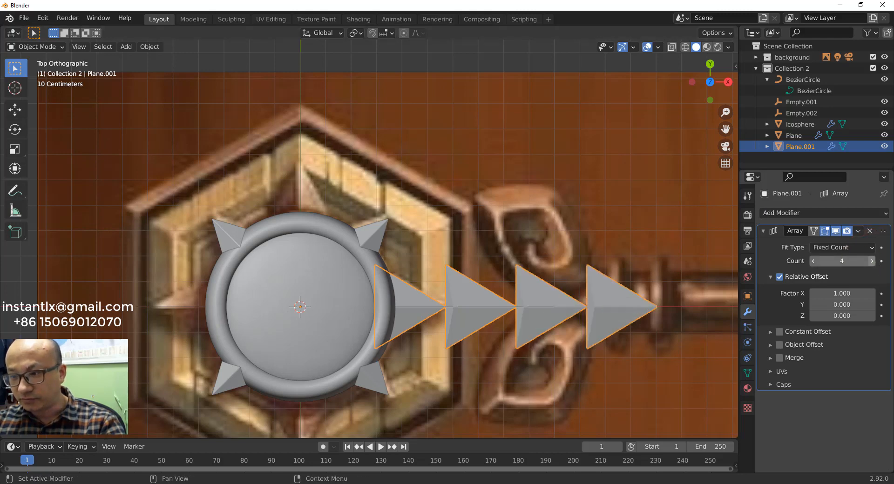
Step: Switch the large spike's array from relative to constant offset and open its X distance for editing
click(779, 278)
click(771, 277)
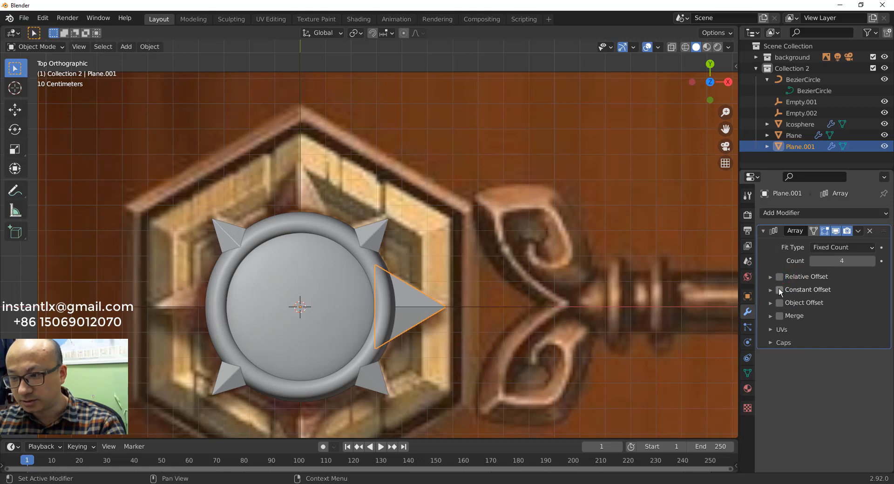
click(779, 290)
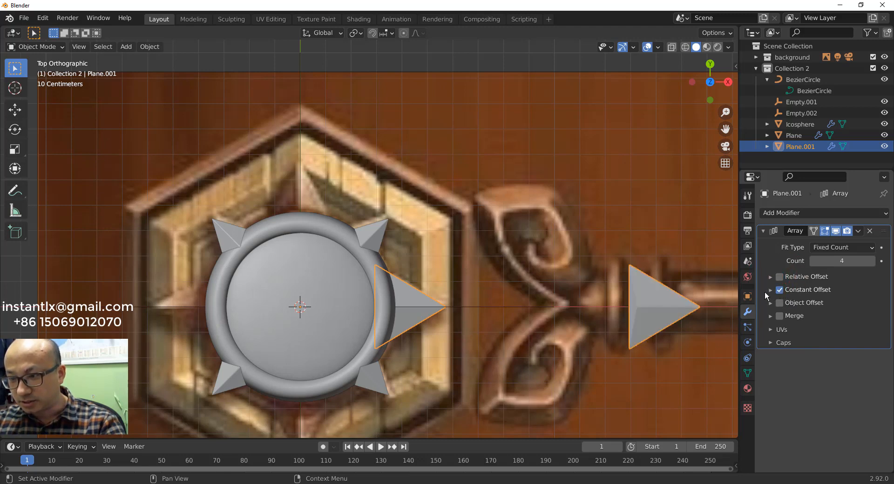
click(769, 290)
click(852, 306)
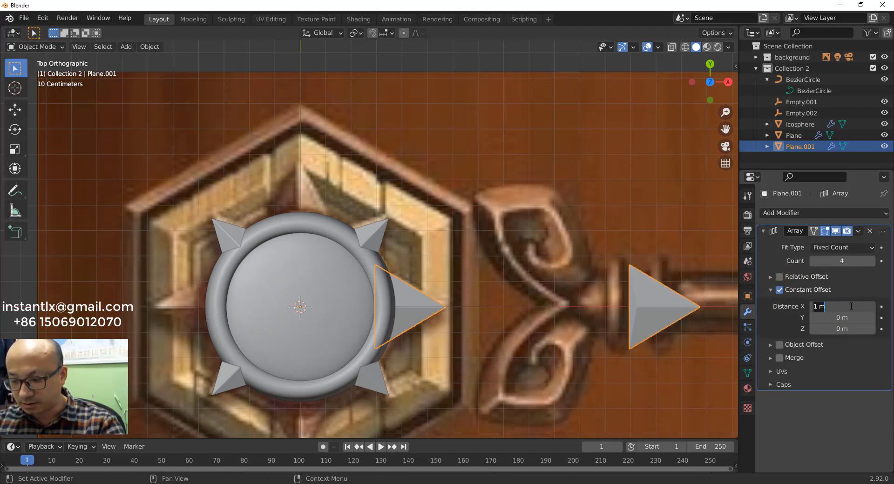
Step: Set the large spike array's constant X offset to 0 m and enable Object Offset with Empty.002 as the offset object
text(0)
key(Return)
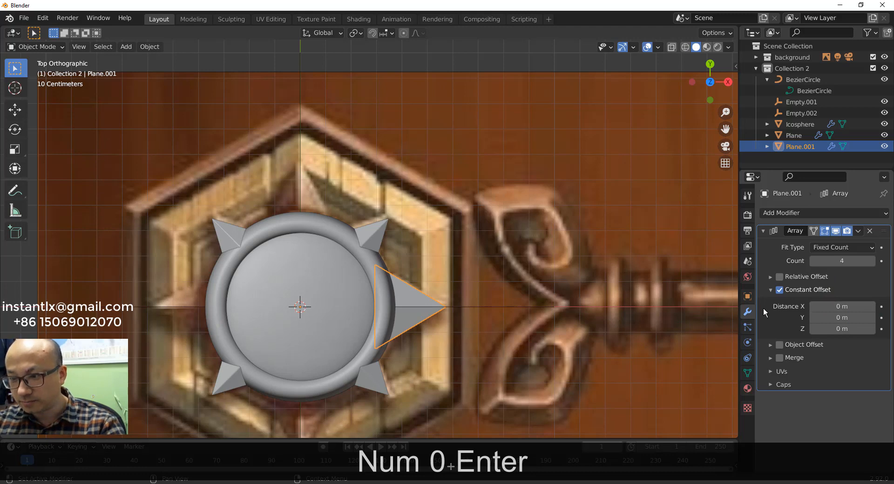
click(770, 290)
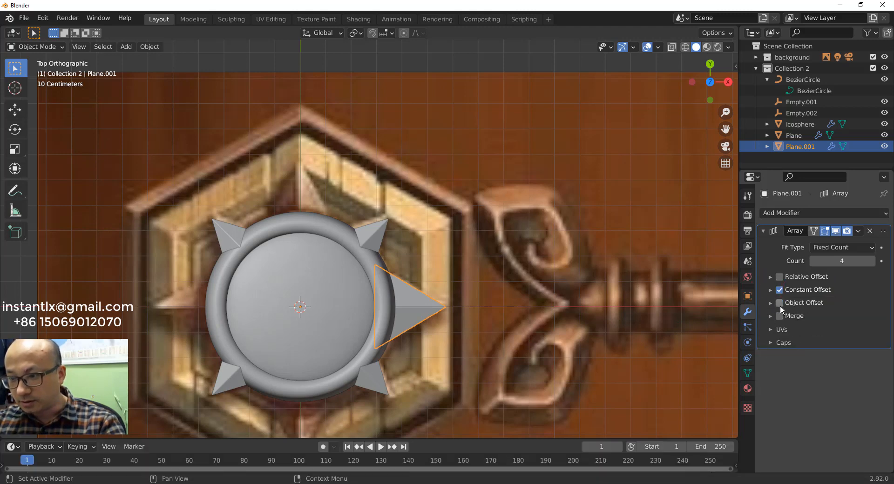
click(778, 304)
click(771, 304)
click(817, 320)
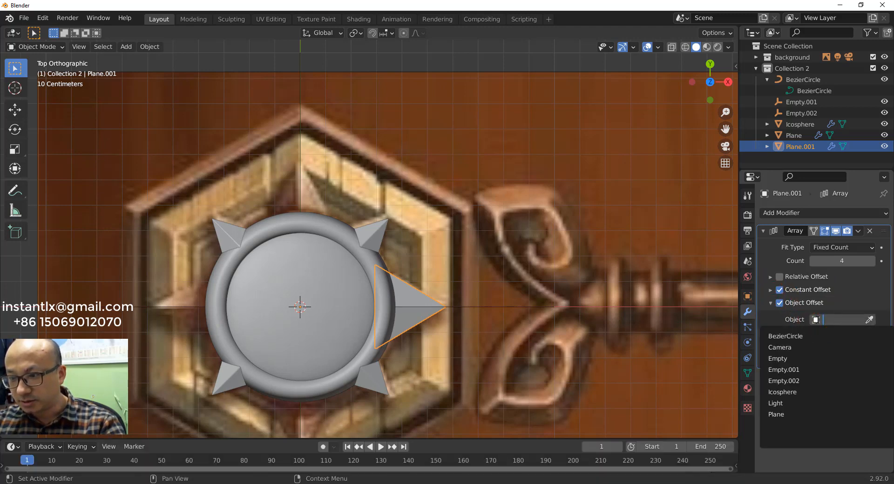
click(800, 379)
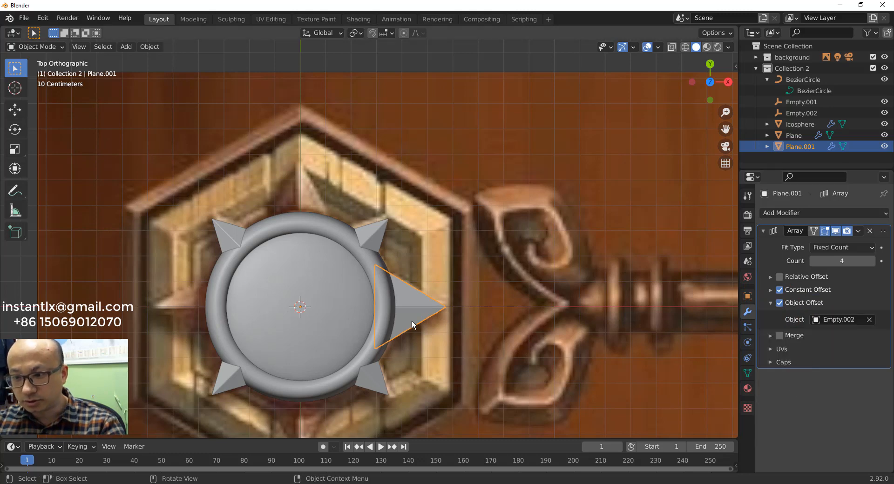
Step: Rotate Empty.002 by 90° in the top view so the four large spikes spread evenly around the ring
click(808, 114)
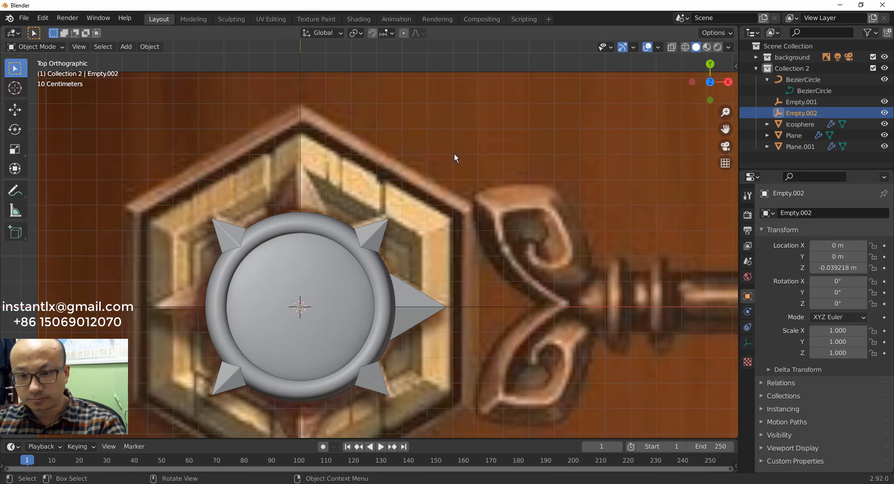
key(r)
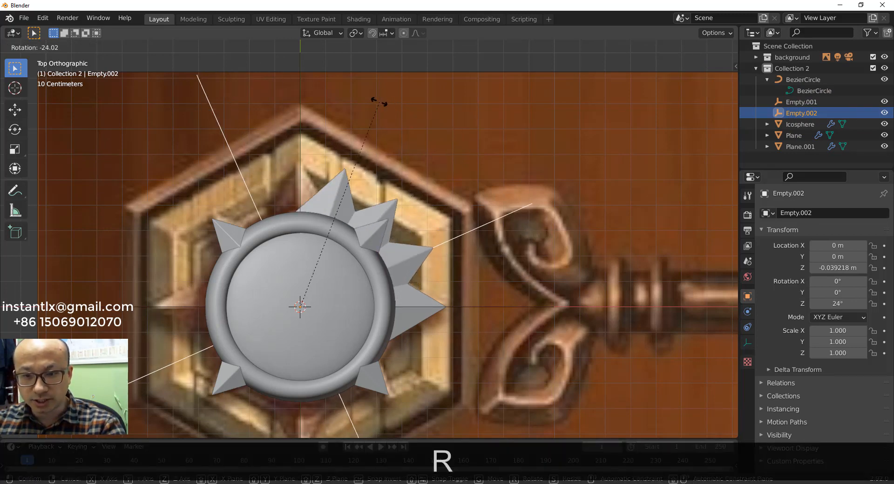
key(KP_9)
key(KP_0)
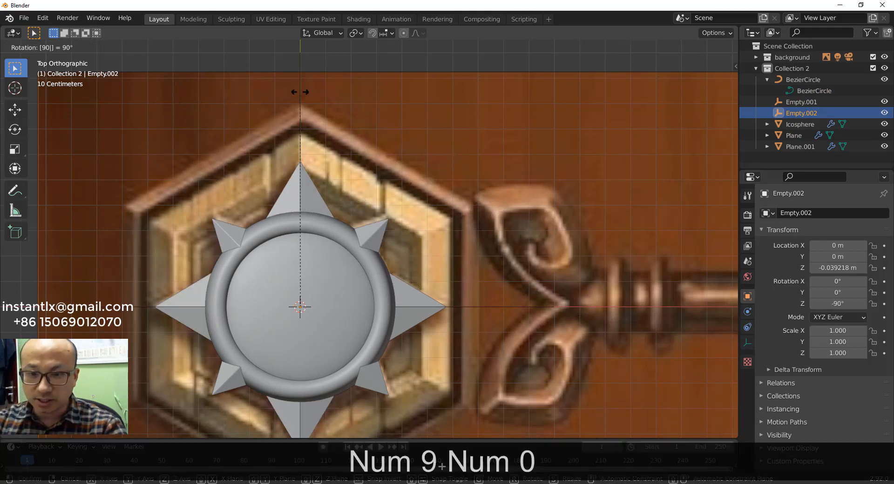
key(Return)
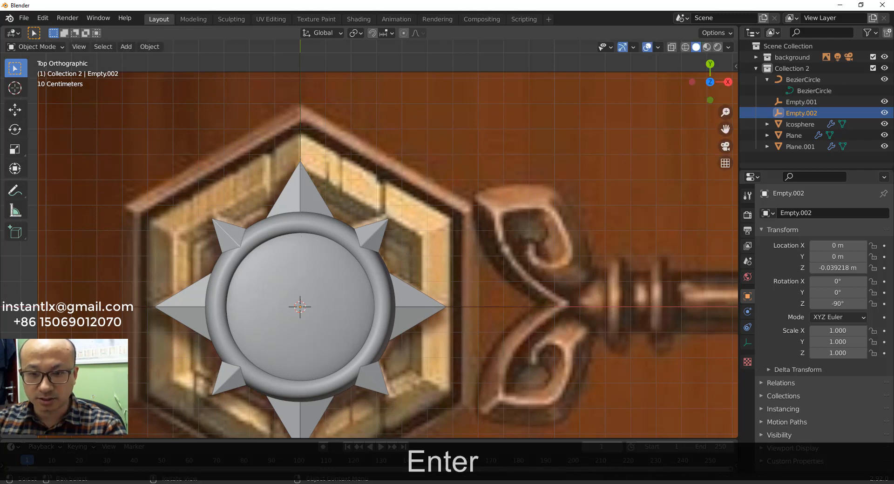
Step: Examine the spiked medallion in perspective and compare it with the reference image from the top using X-ray
click(401, 125)
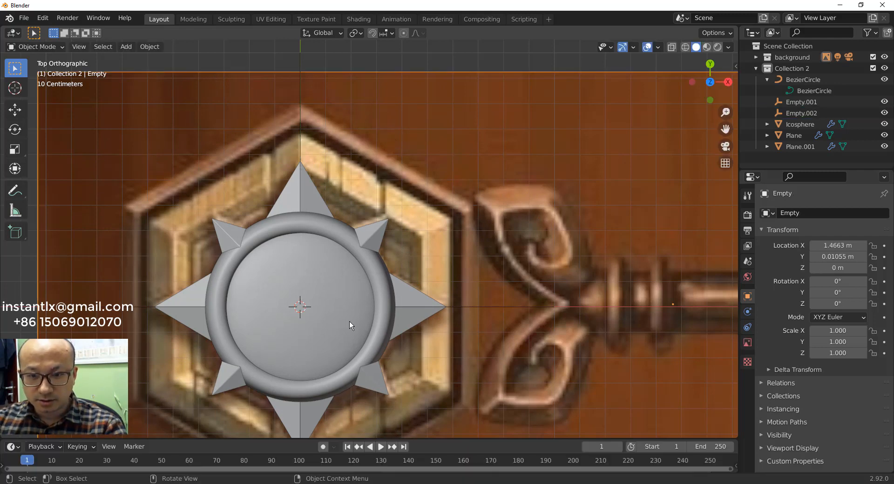
scroll(349, 321, down, 2)
scroll(349, 317, up, 1)
middle_drag(331, 331, 342, 284)
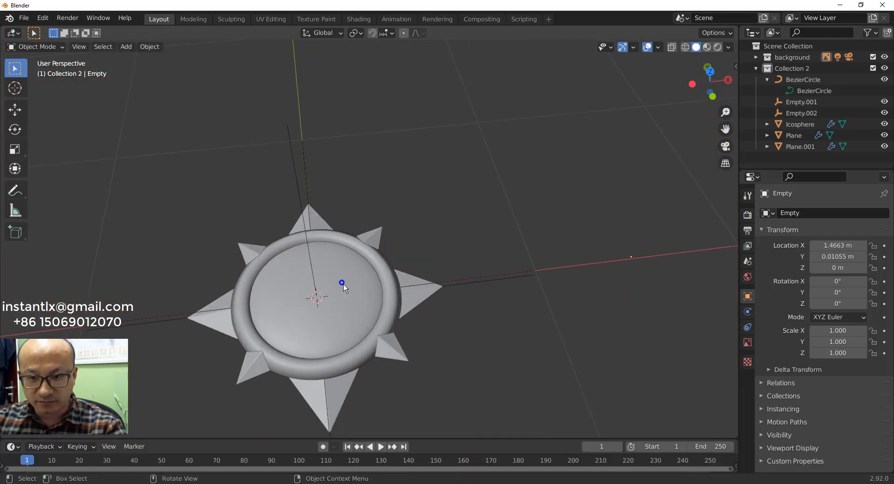
click(344, 294)
mouse_move(357, 316)
middle_down()
mouse_move(425, 299)
mouse_move(333, 343)
mouse_move(359, 332)
middle_up()
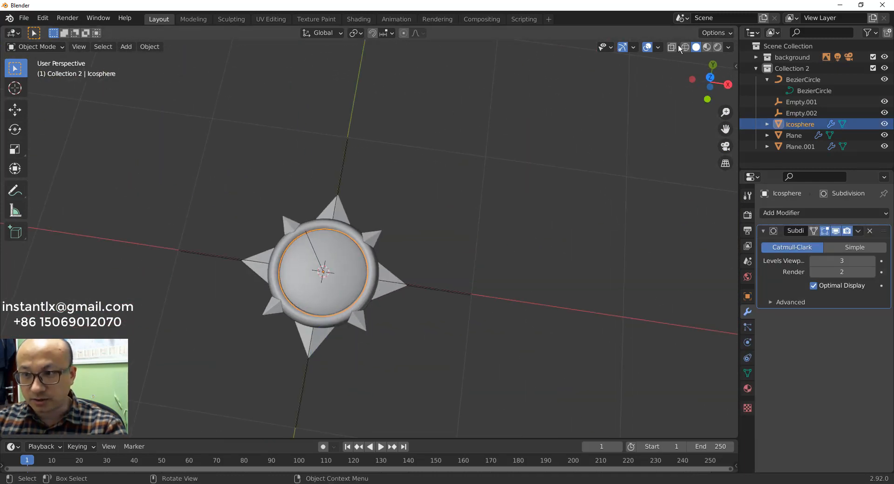
key(KP_7)
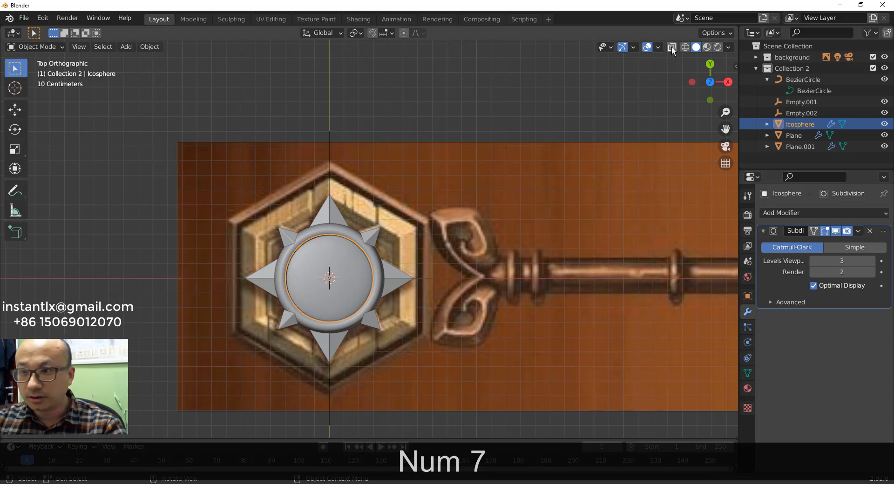
click(671, 46)
scroll(336, 242, up, 2)
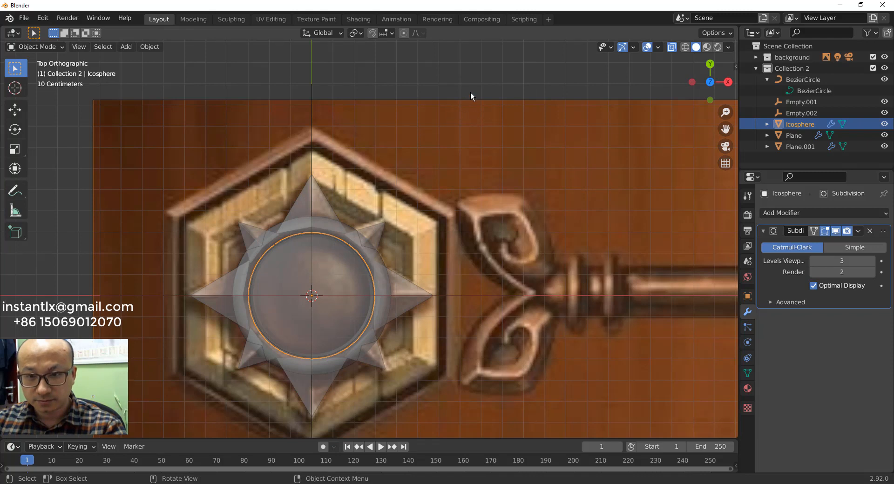
click(488, 71)
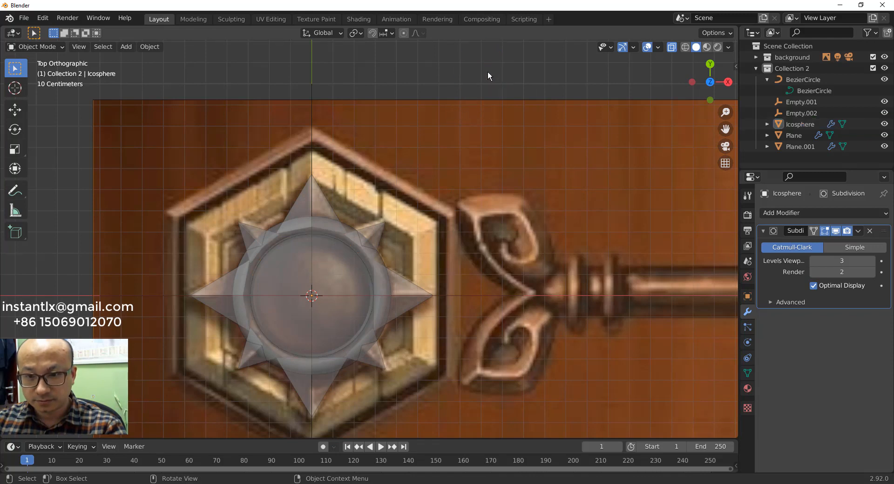
click(673, 48)
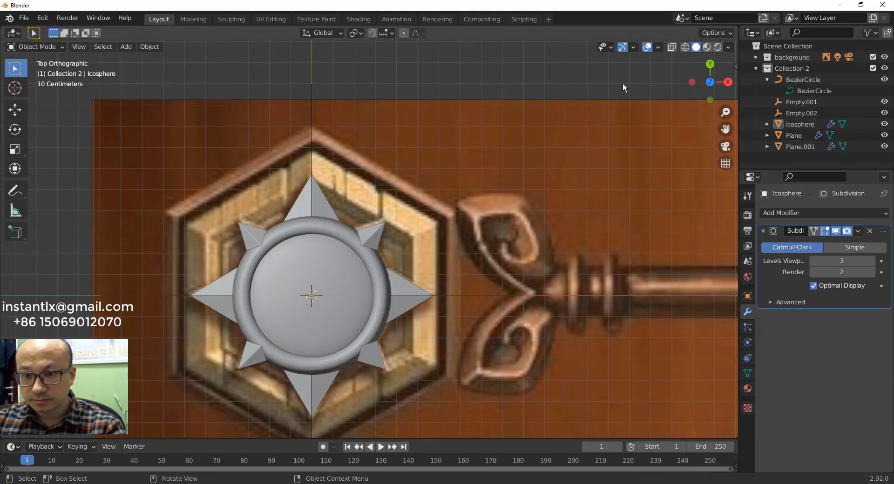
Step: Add a new collection directly under Scene Collection, make it active, and hide Collection 2
click(755, 69)
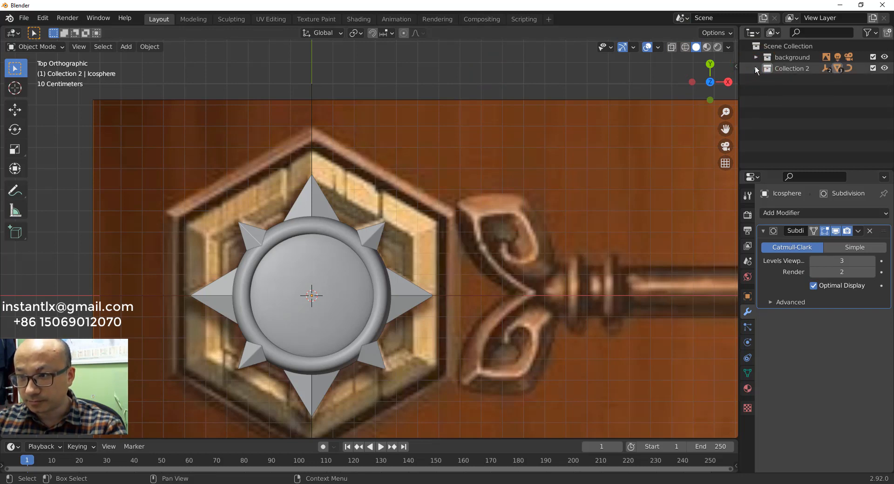
click(775, 47)
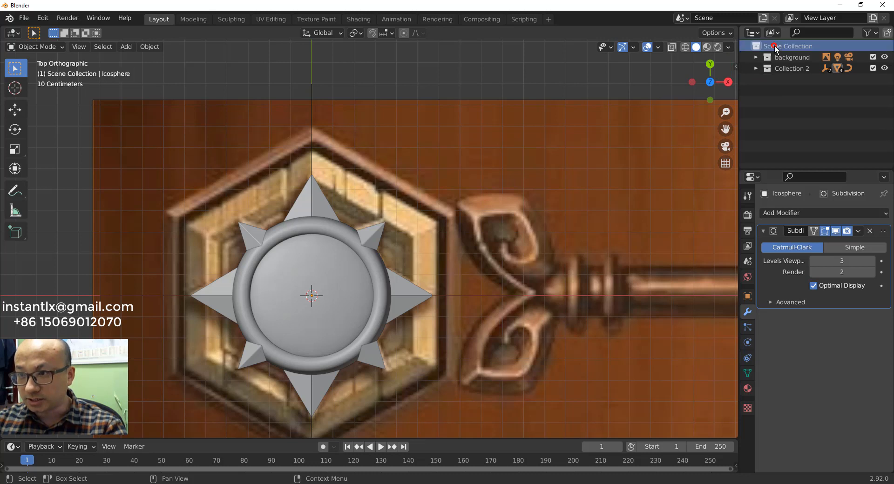
click(887, 32)
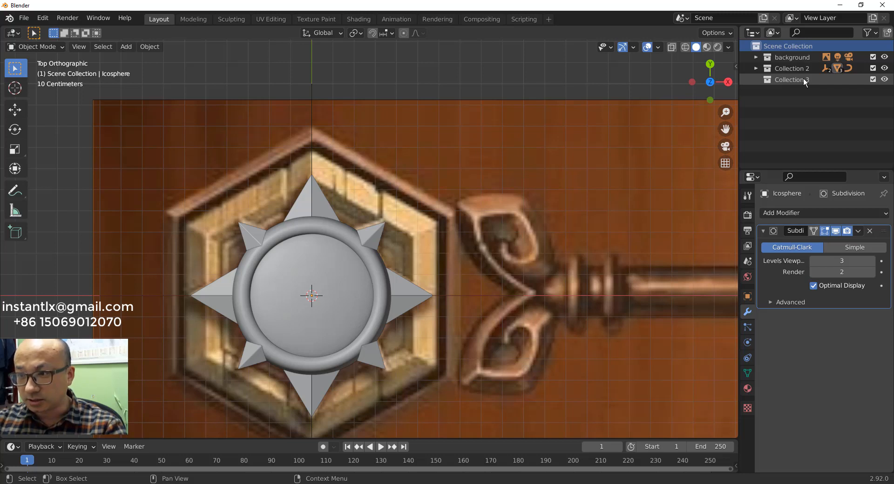
click(884, 68)
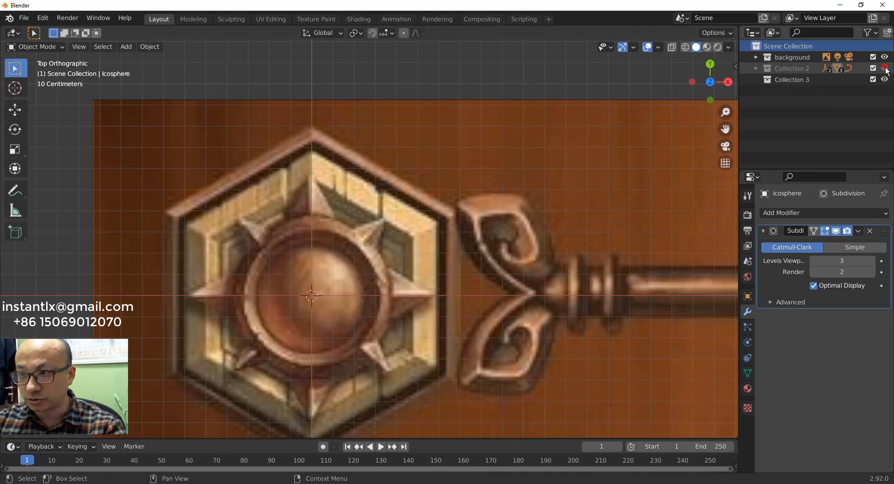
click(796, 79)
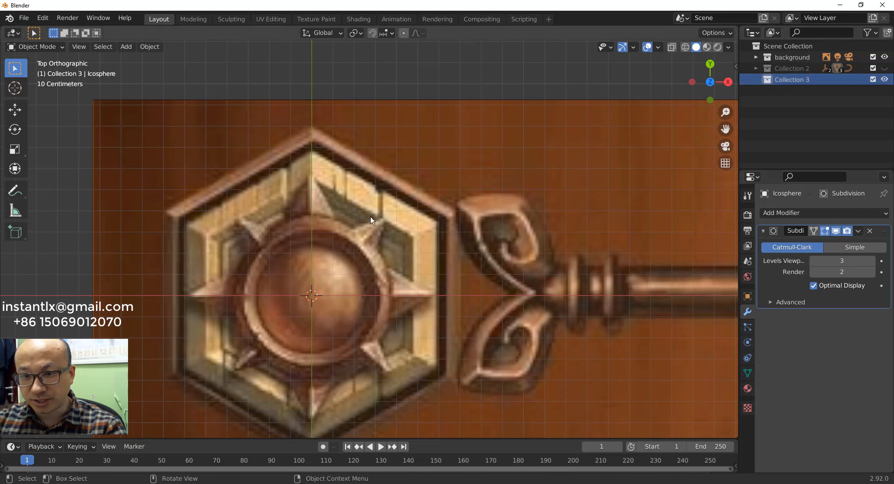
Step: Add a plane scaled to about 0.534 over the hexagonal medallion and show it in X-ray
key(shift+a)
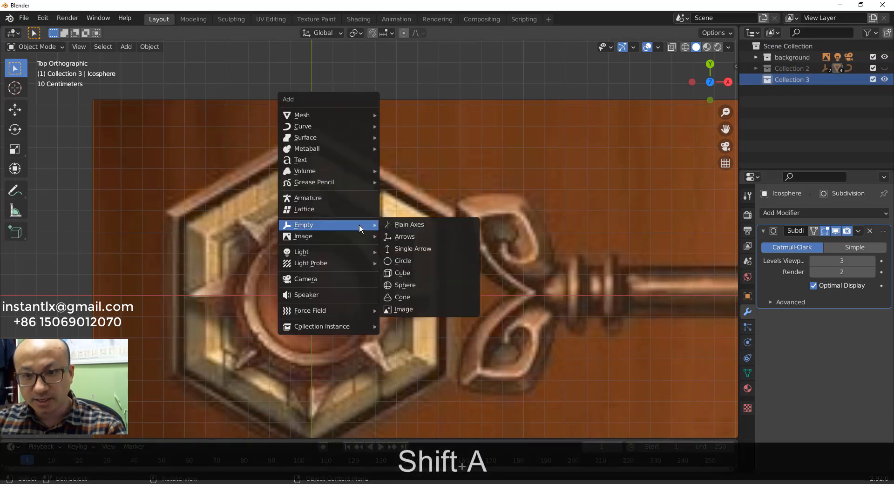
mouse_move(356, 125)
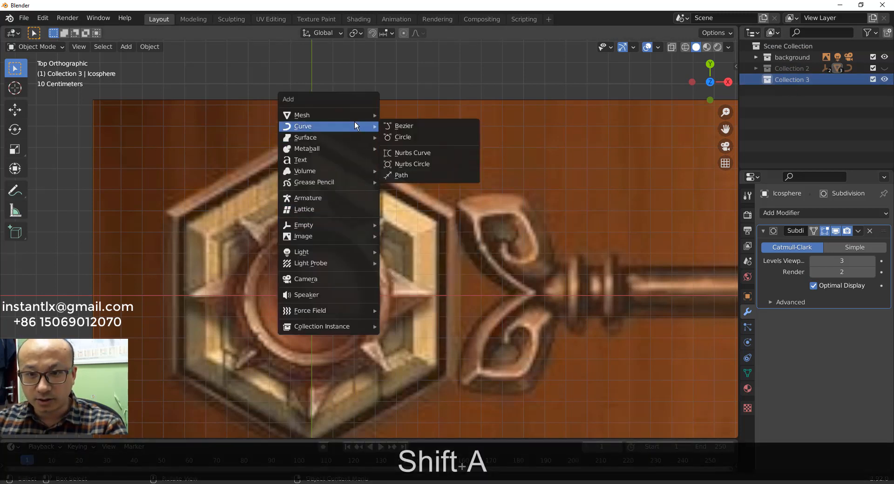
click(412, 117)
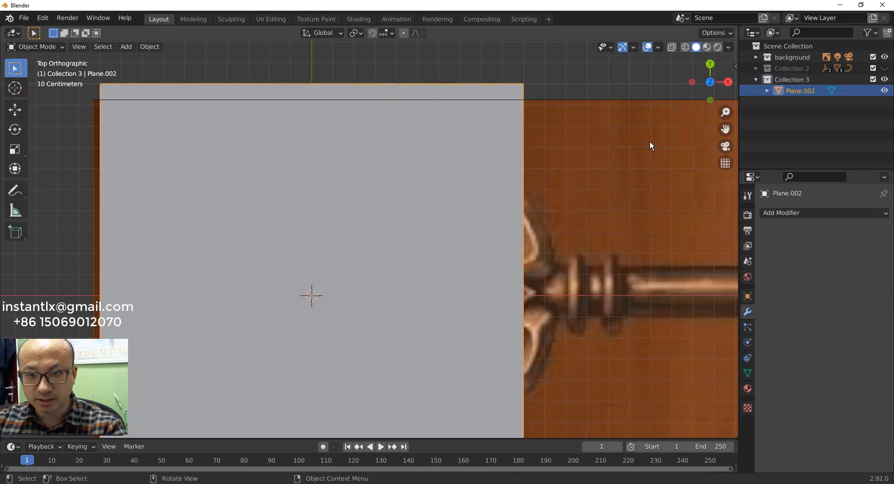
key(s)
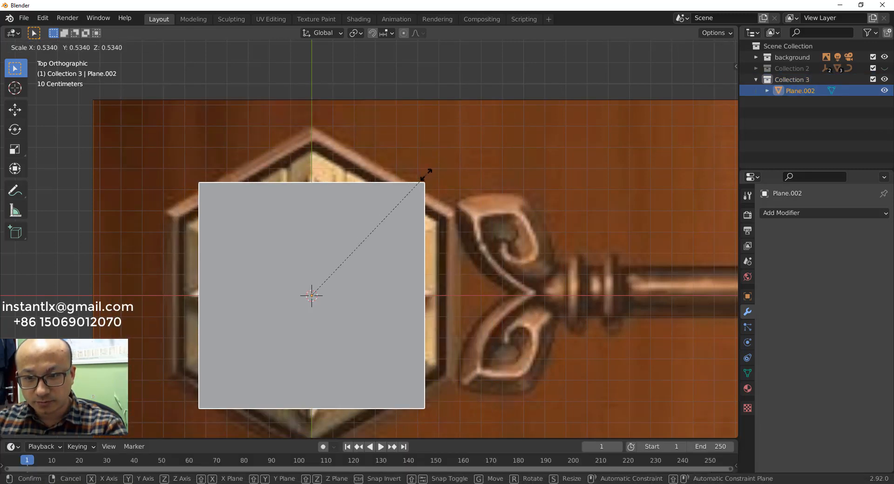
click(426, 173)
click(671, 47)
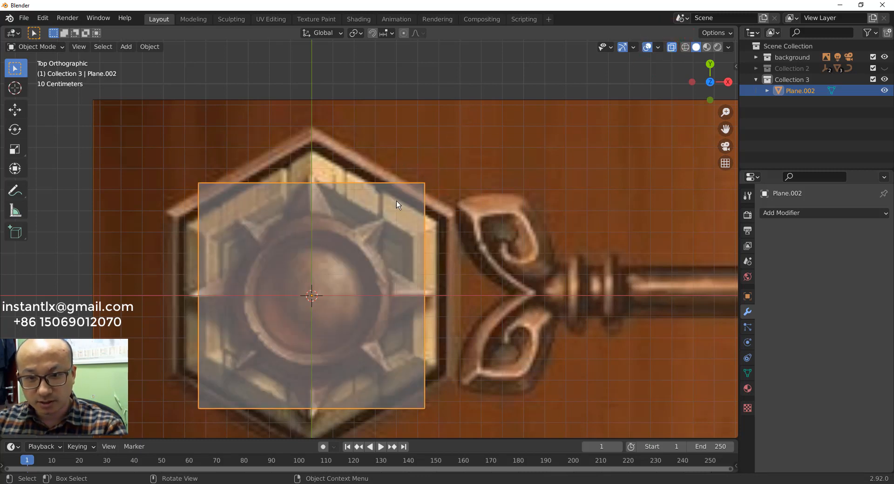
Step: Add one centred vertical loop cut to the new plane in Edit Mode
key(ctrl+r)
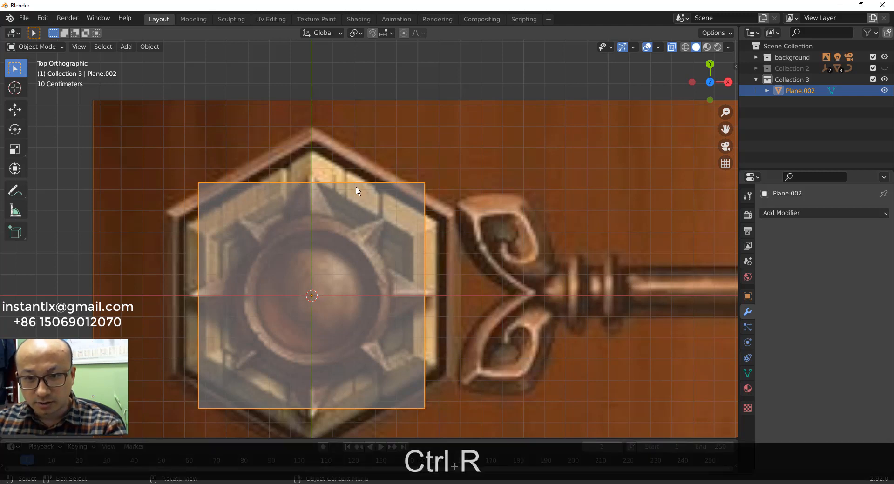
key(Tab)
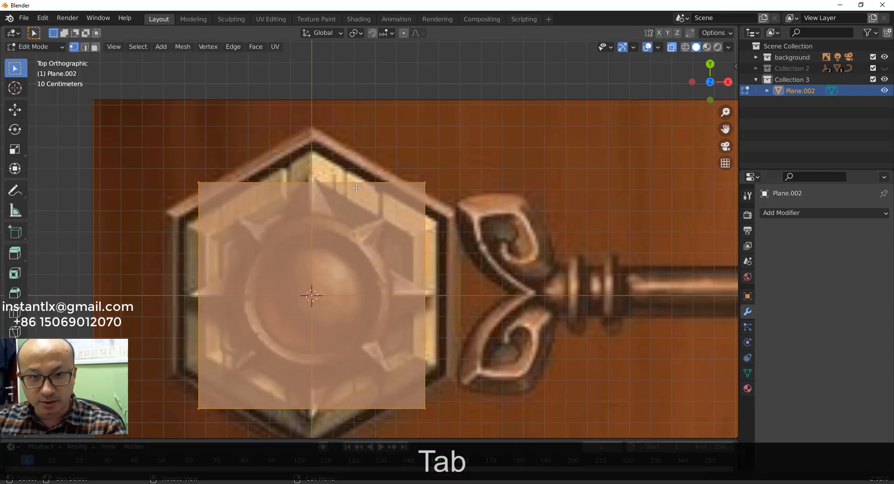
key(ctrl+r)
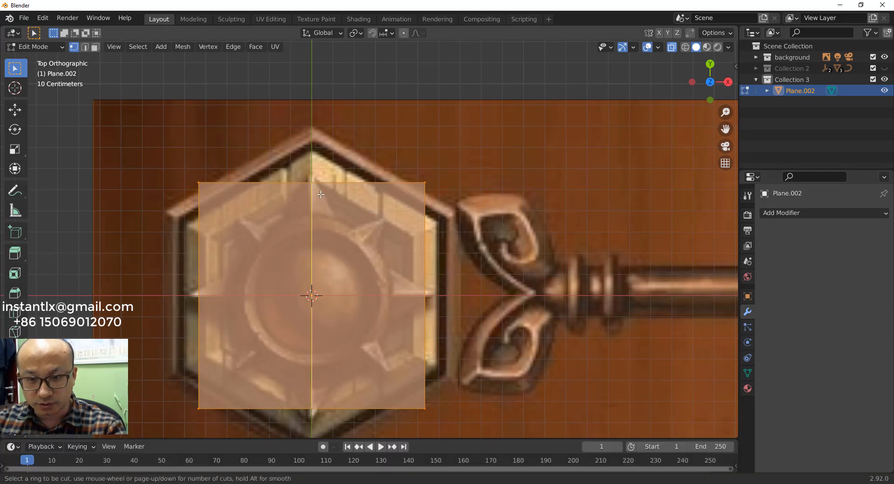
click(321, 194)
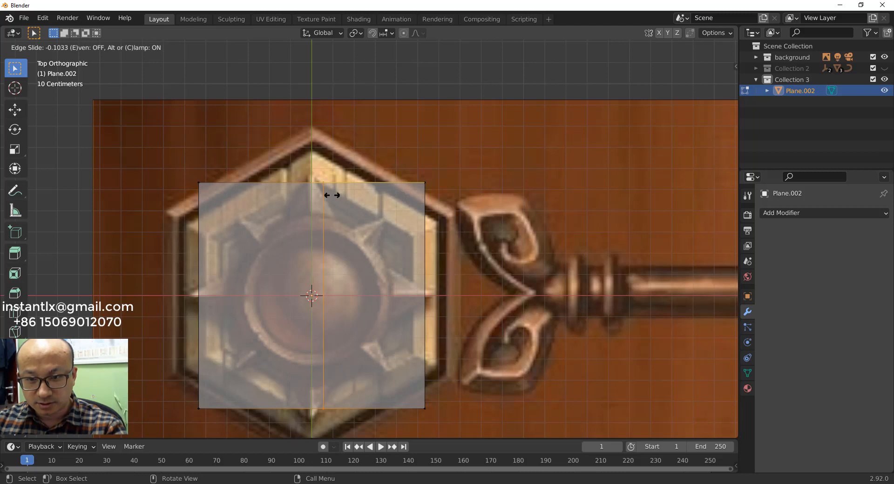
right_click(332, 196)
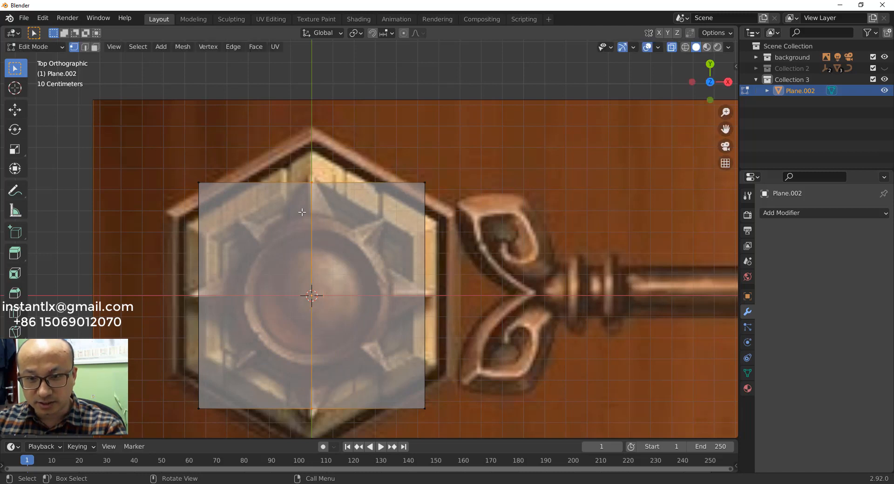
Step: Enable X and Y mesh symmetry and move the plane's upper-right corner about -0.053 m in X and -0.25 m in Y to form a hexagon
click(668, 32)
click(668, 32)
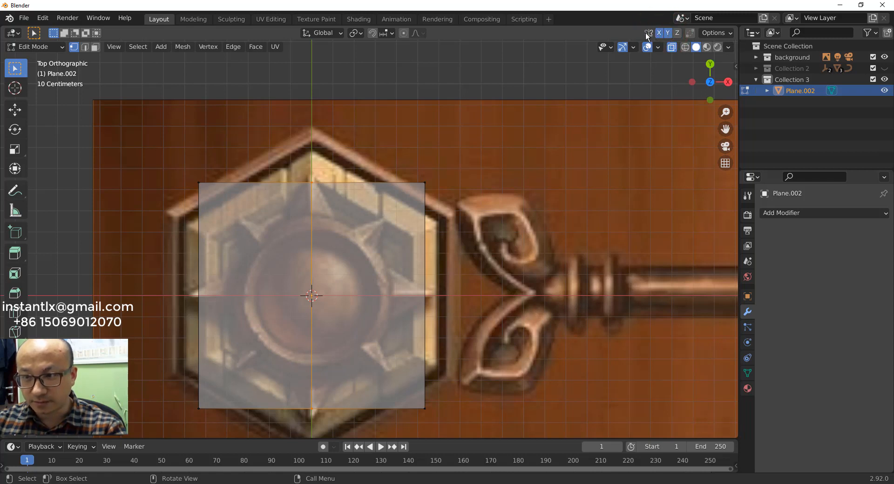
click(425, 182)
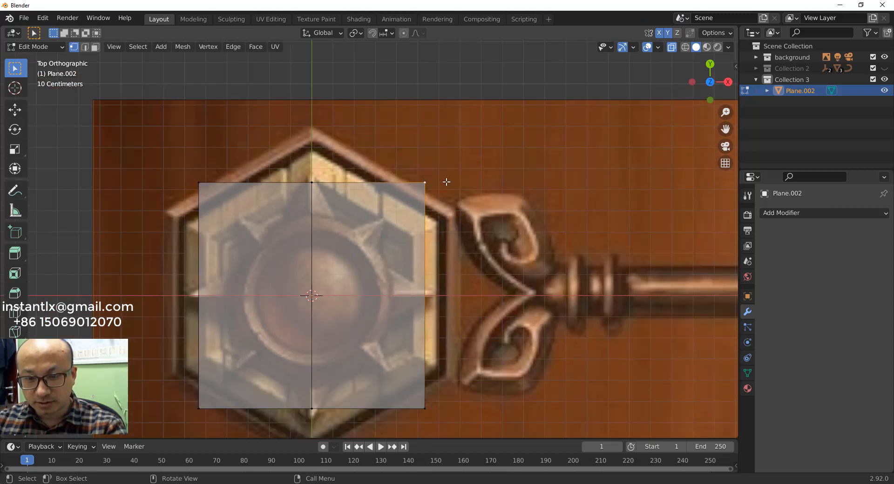
key(g)
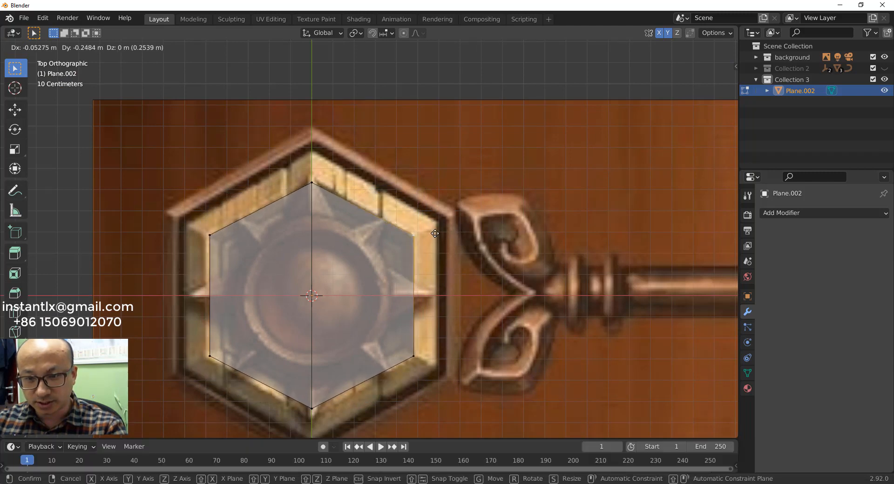
click(435, 233)
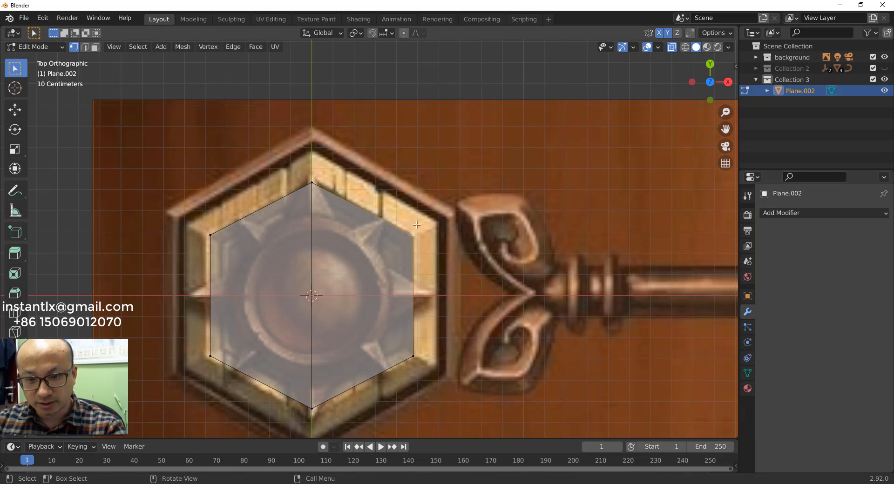
Step: Move the hexagon's top vertex slightly up along Y toward the spike tip and return to Object Mode
click(314, 183)
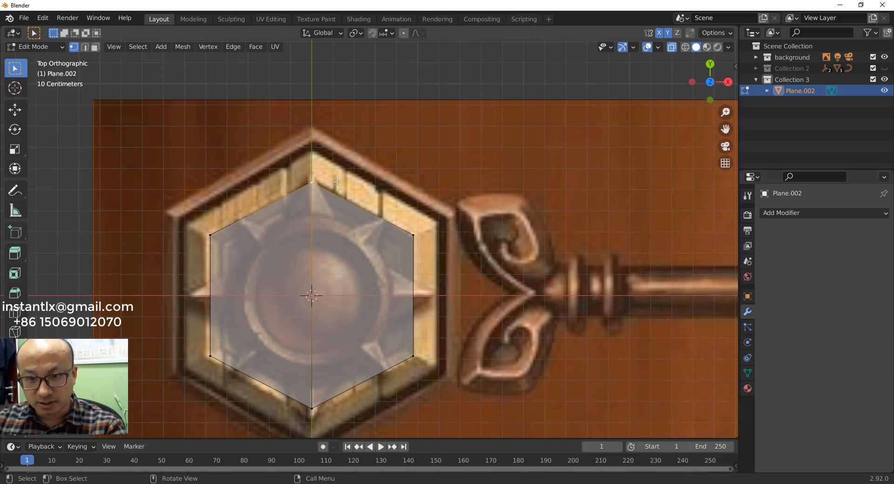
key(g)
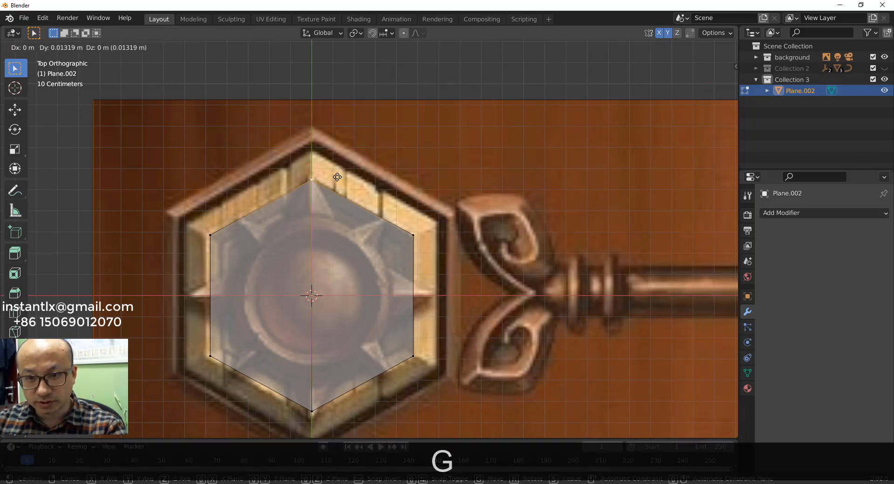
click(337, 173)
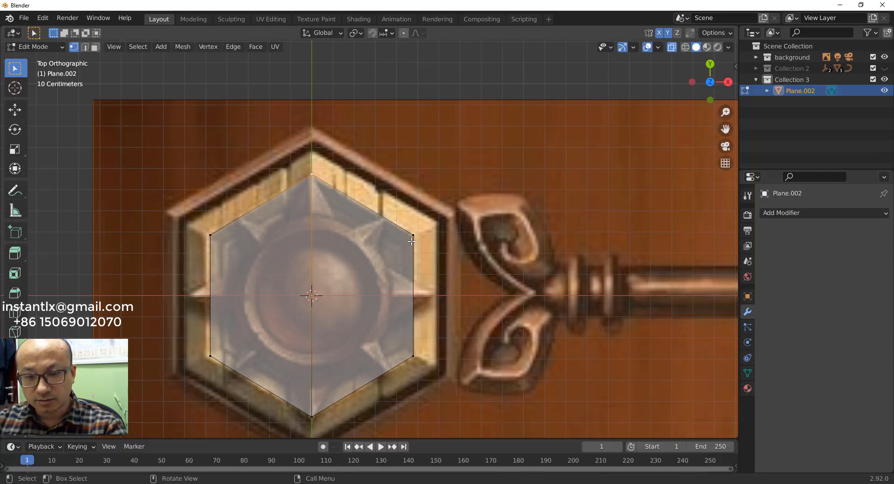
key(Tab)
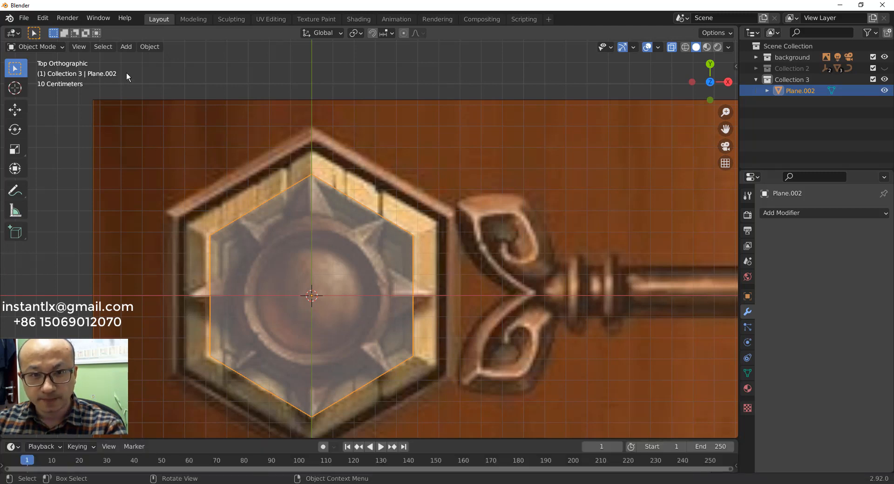
Step: Convert the hexagon mesh to a curve
click(151, 47)
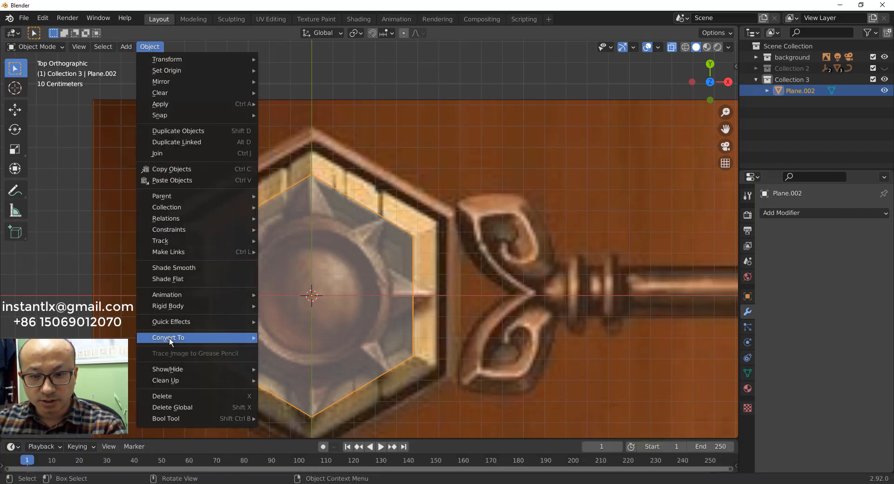
mouse_move(190, 338)
click(281, 338)
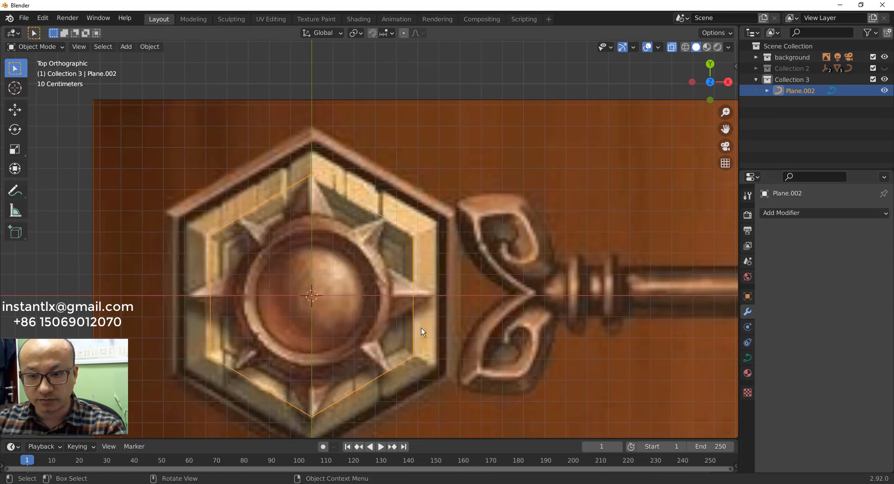
Step: Set the hexagon curve's preview resolution to 1
click(747, 360)
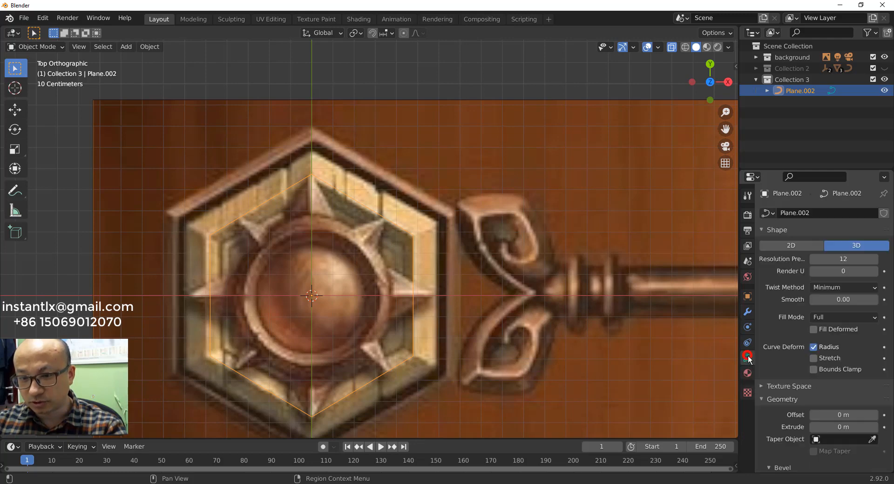
scroll(454, 289, down, 4)
scroll(411, 306, up, 2)
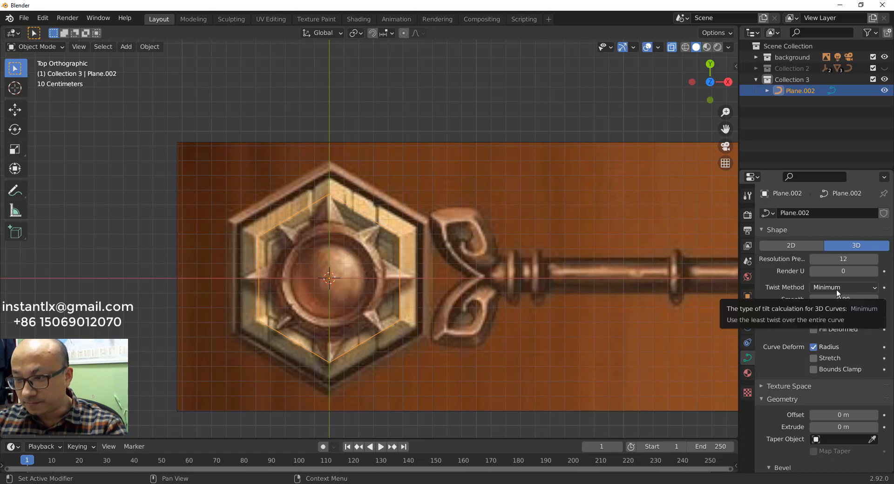
double_click(843, 259)
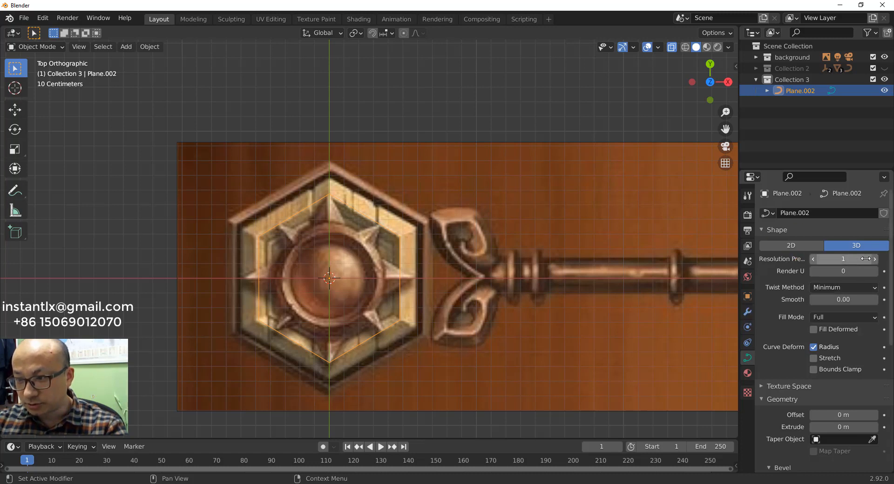
text(1)
key(Return)
Step: Switch the curve's bevel to Profile mode and set the bevel resolution to 0
scroll(859, 274, down, 3)
scroll(860, 274, down, 5)
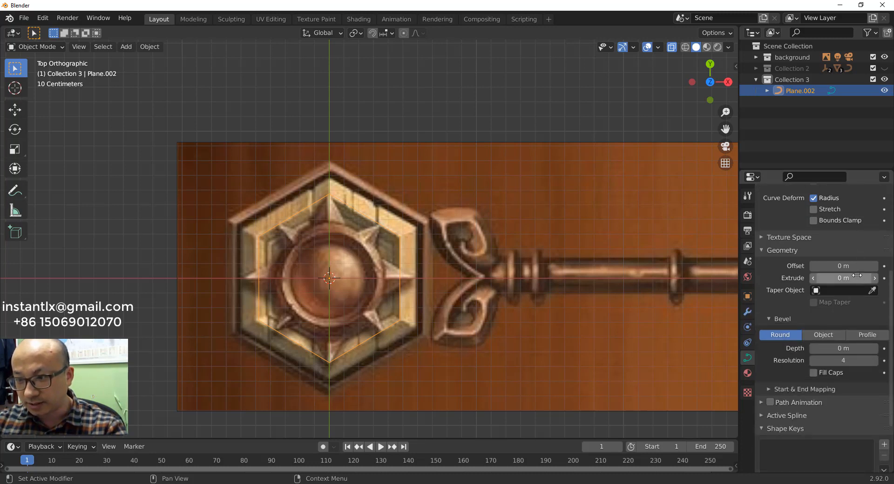
click(867, 335)
scroll(861, 328, down, 5)
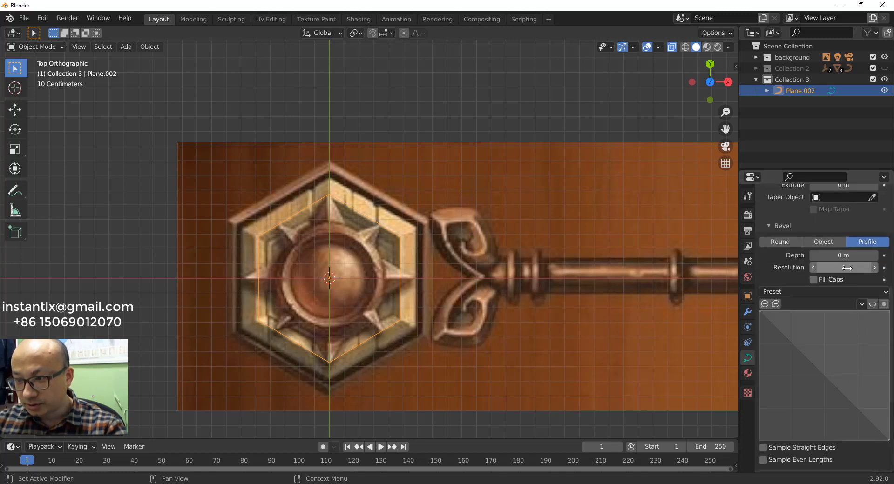
drag(847, 268, 838, 268)
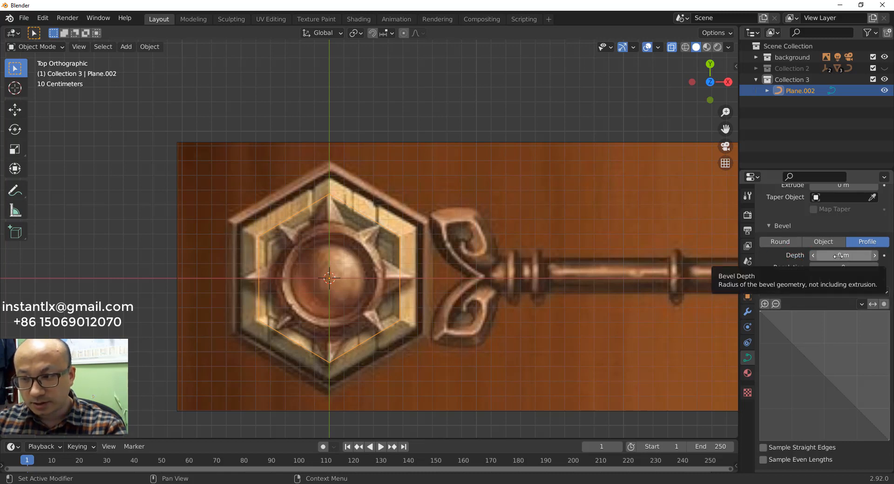
Step: Duplicate the hexagon curve in place and scale the copy to about 1.328 to follow the outer rim
scroll(387, 251, up, 1)
scroll(387, 251, up, 2)
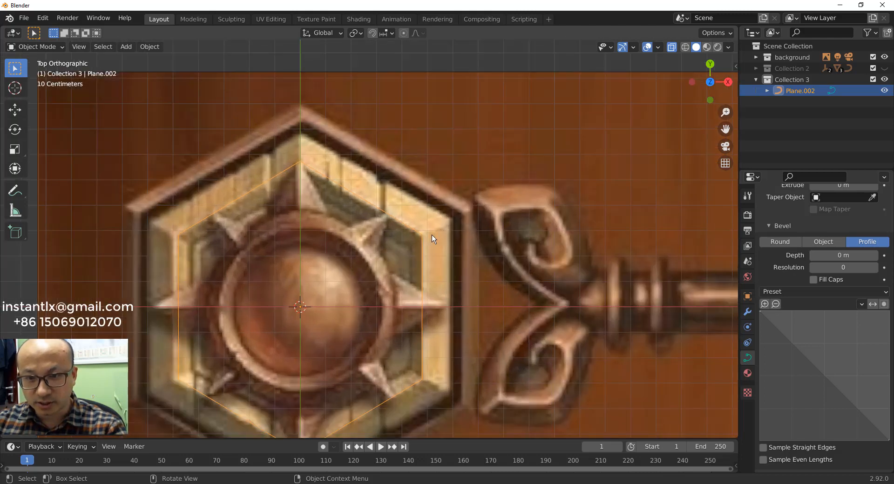
shift+middle_drag(373, 266, 437, 219)
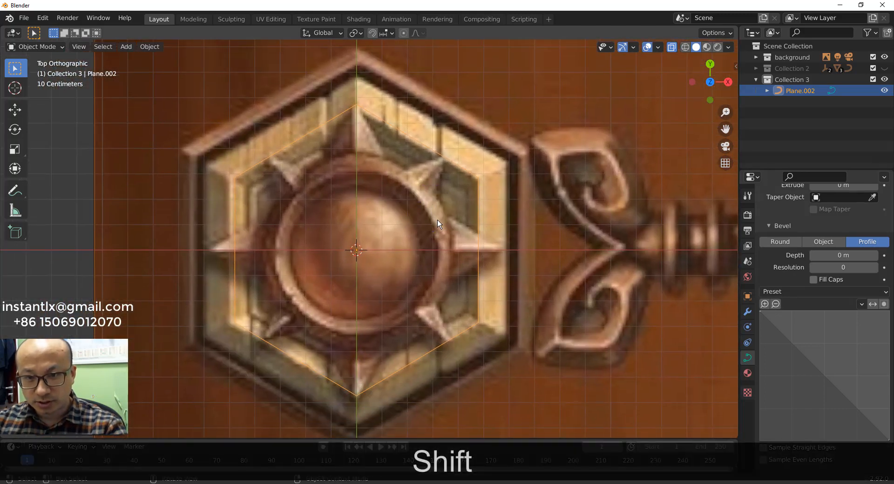
key(shift+d)
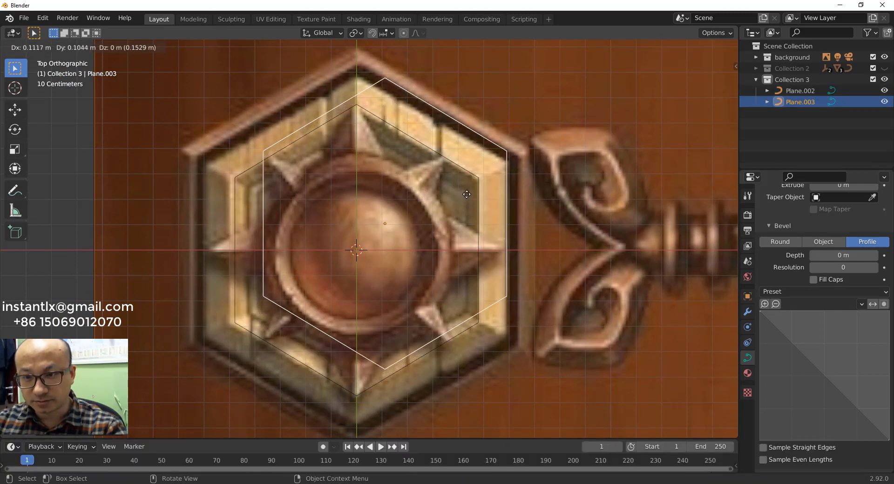
key(Escape)
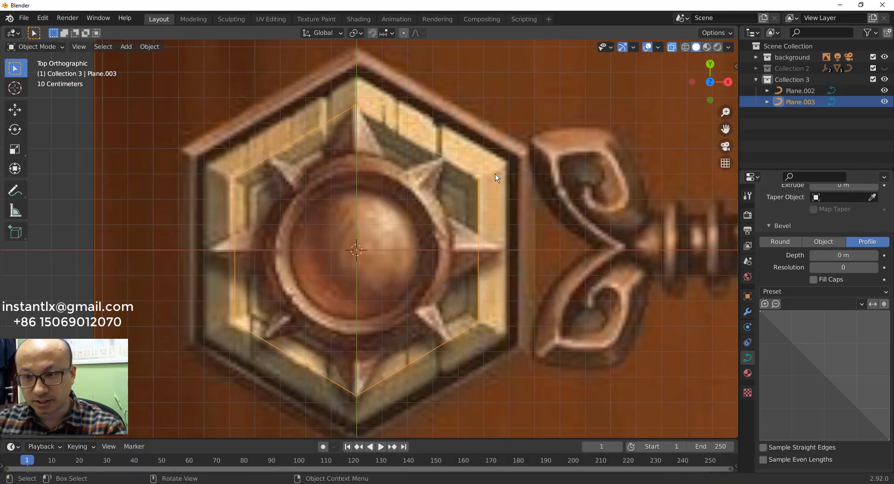
key(s)
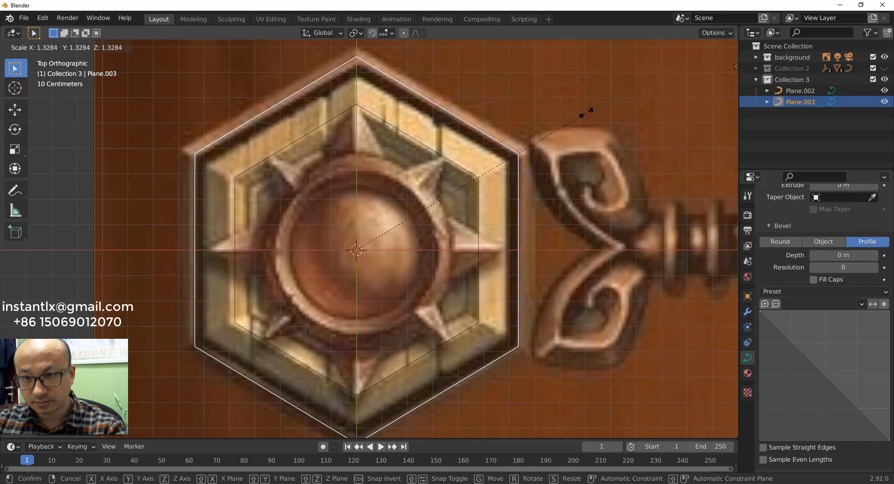
click(586, 112)
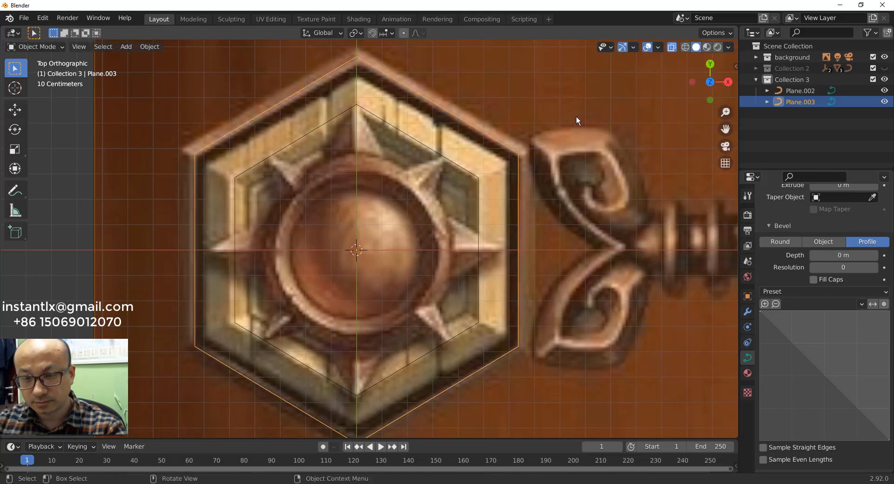
Step: Duplicate the original hexagon curve in place and scale the copy to about 0.824 as an inner ring
click(471, 174)
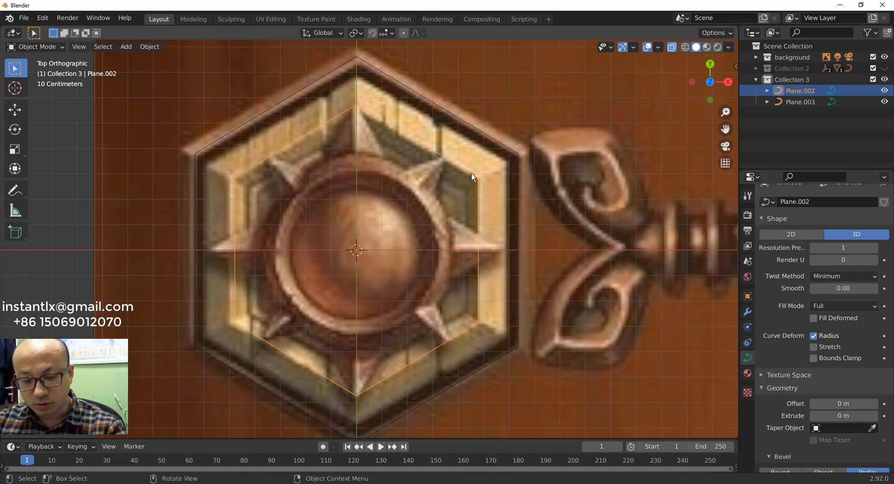
key(shift+d)
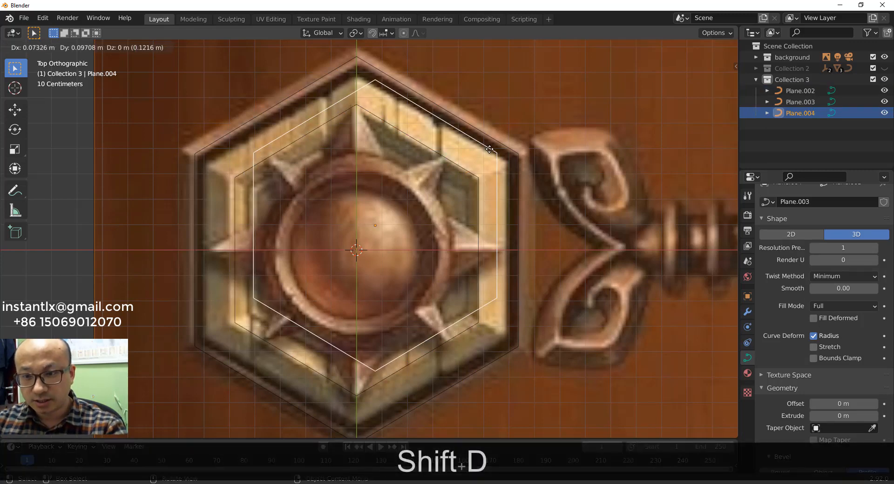
right_click(494, 143)
key(s)
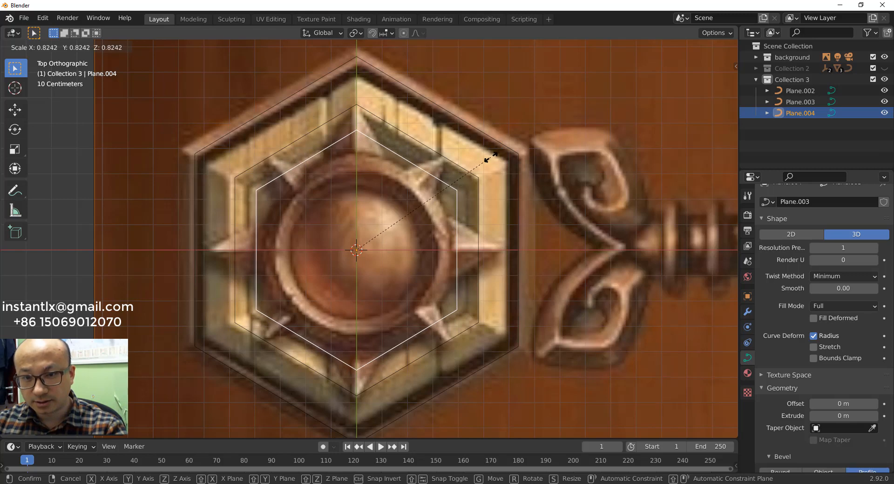
click(489, 157)
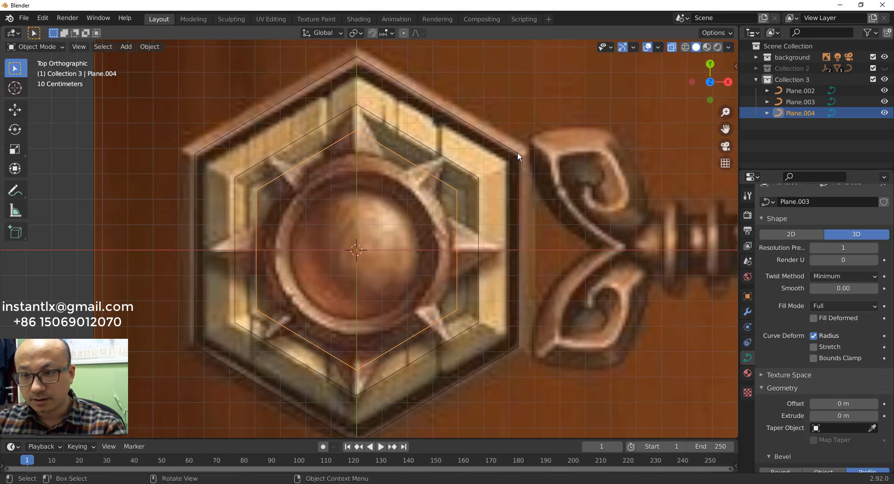
Step: Select the outermost hexagon curve
click(517, 153)
click(516, 152)
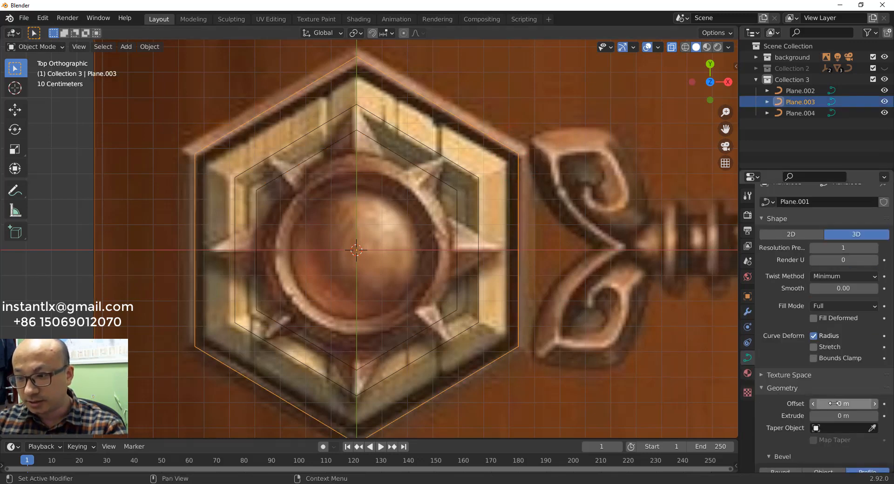
mouse_move(834, 403)
mouse_down()
mouse_move(861, 403)
mouse_move(844, 403)
mouse_up()
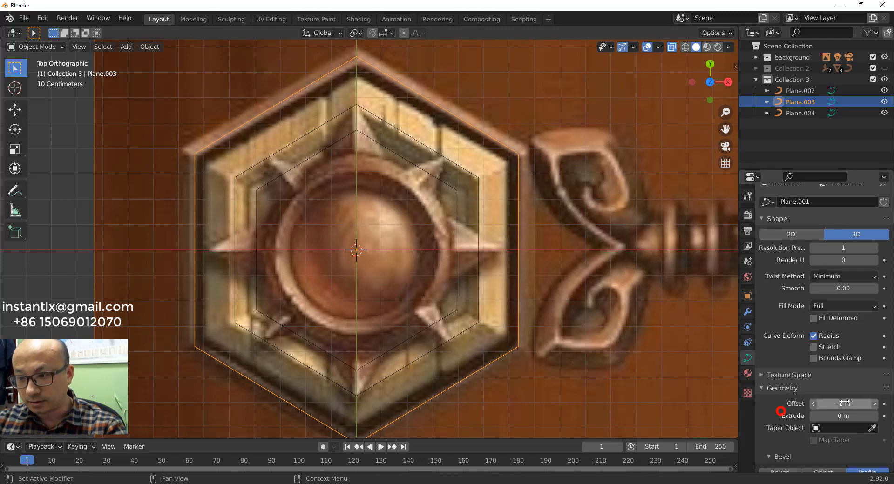
click(850, 403)
text(0)
key(Return)
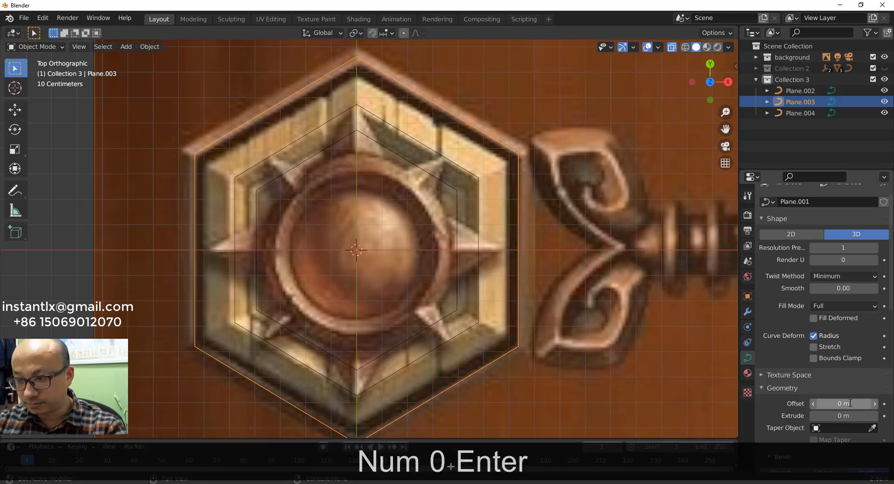
Step: Set the outermost hexagon curve's bevel depth to 0.08 m
scroll(842, 381, down, 1)
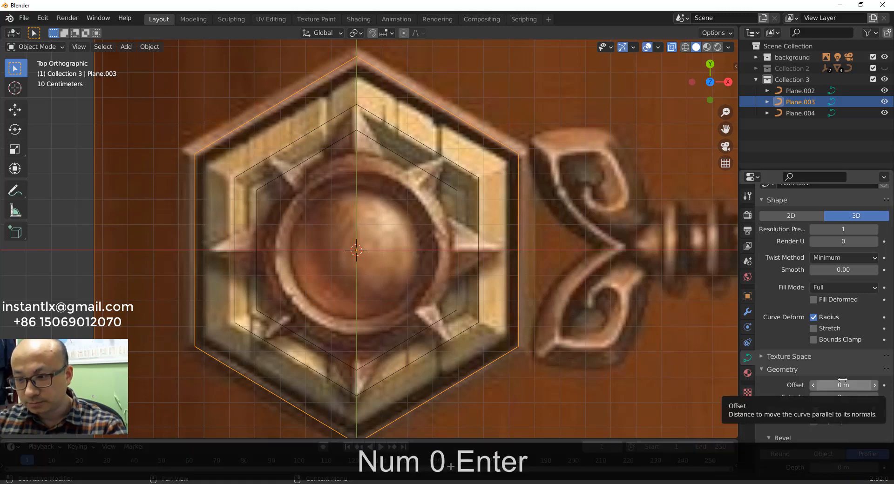
scroll(842, 379, down, 9)
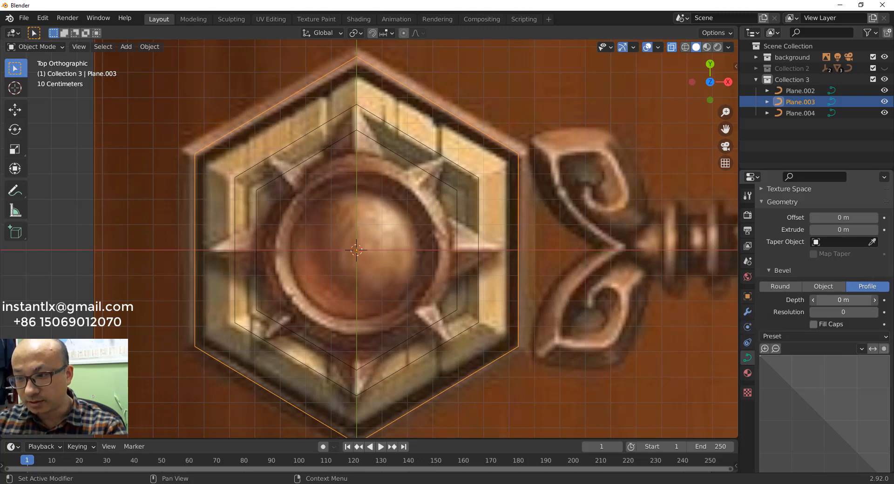
drag(843, 300, 857, 299)
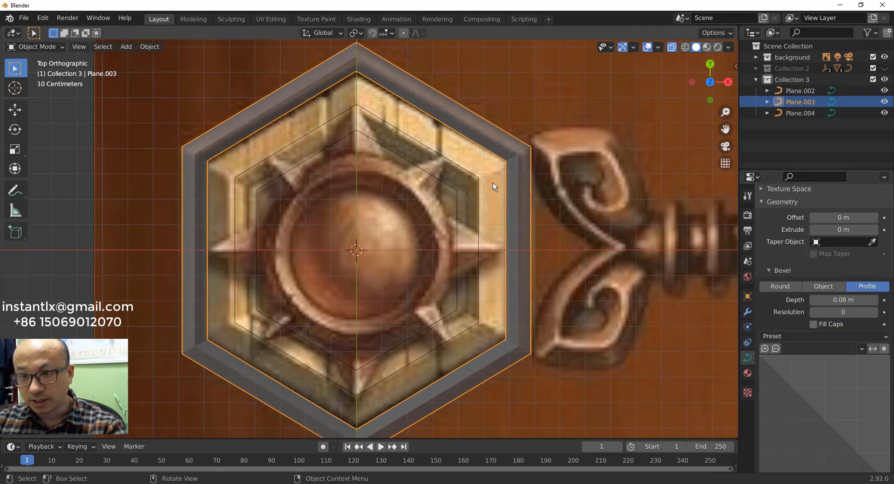
Step: Select the middle hexagon curve and set its bevel depth to 0.25 m
click(467, 172)
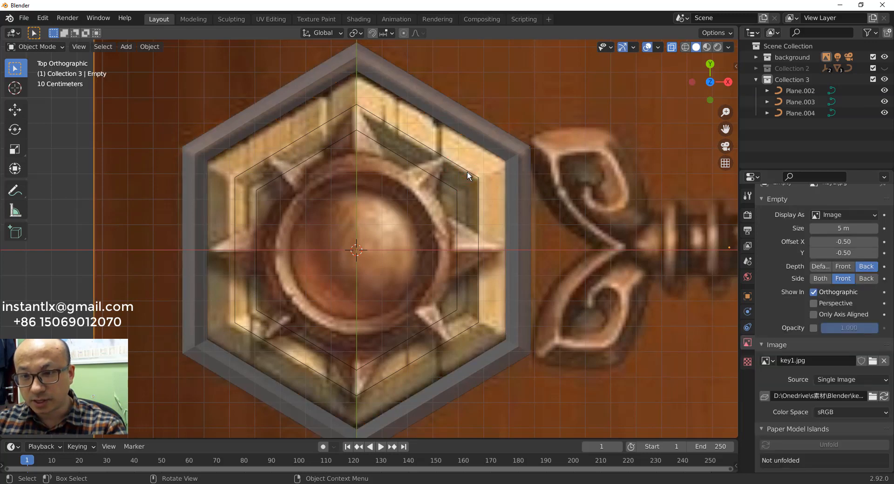
click(467, 172)
scroll(829, 381, down, 4)
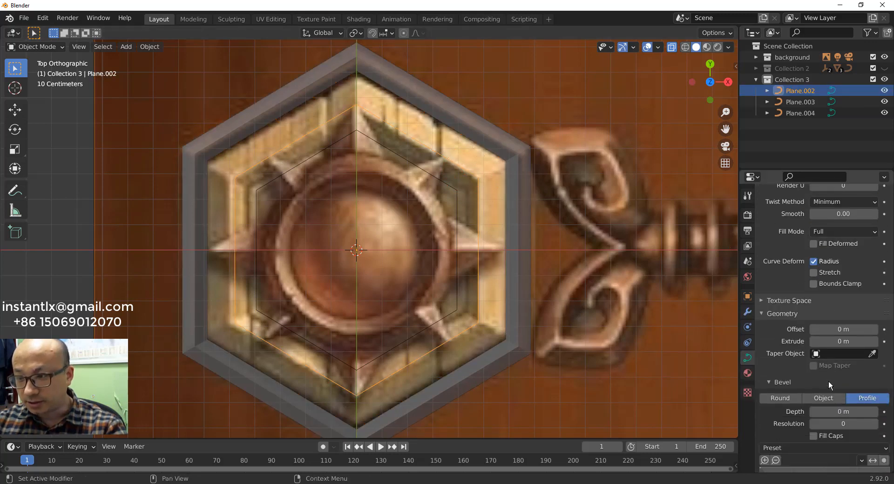
scroll(828, 381, down, 6)
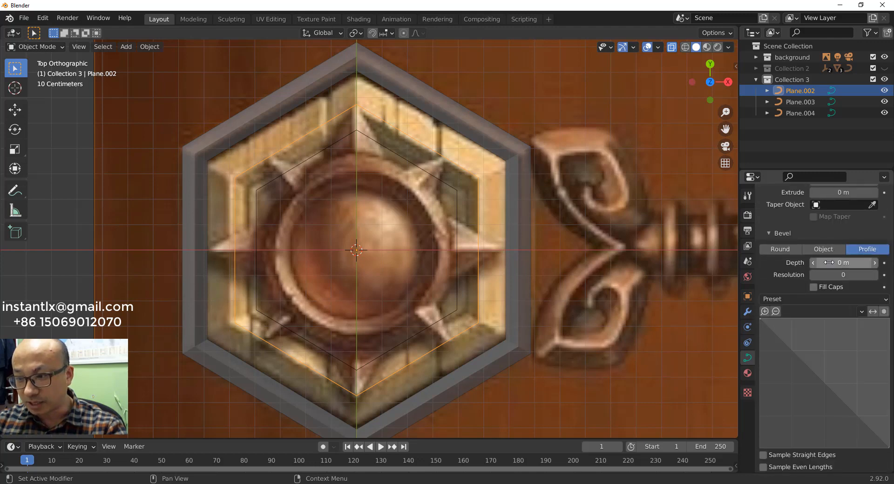
drag(829, 263, 857, 262)
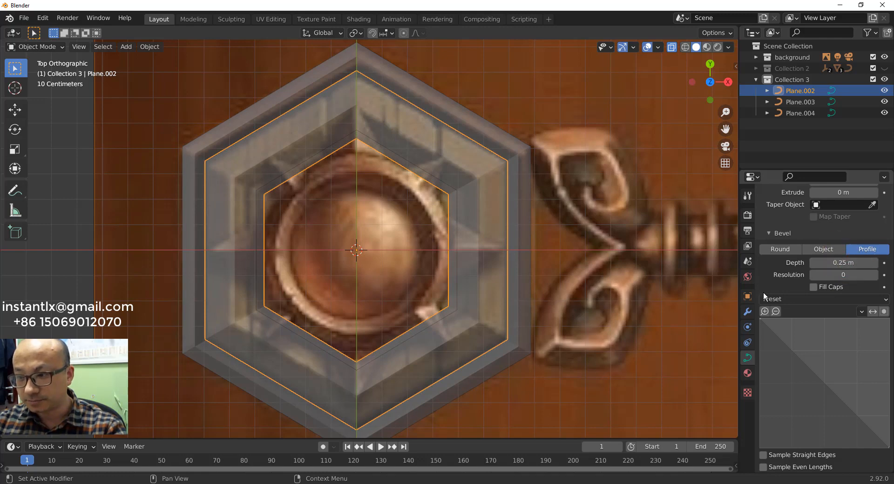
Step: Set the innermost hexagon curve's bevel depth to 0.08 m and check the three rings from the front
click(452, 188)
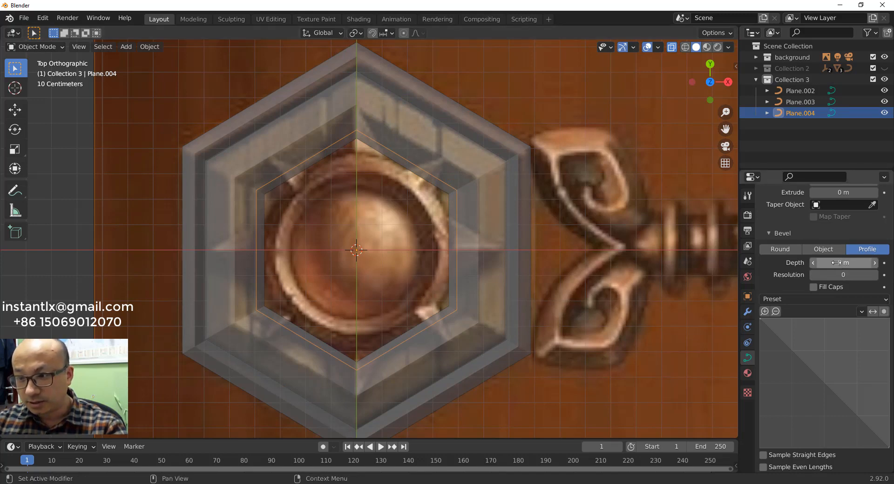
drag(836, 263, 857, 262)
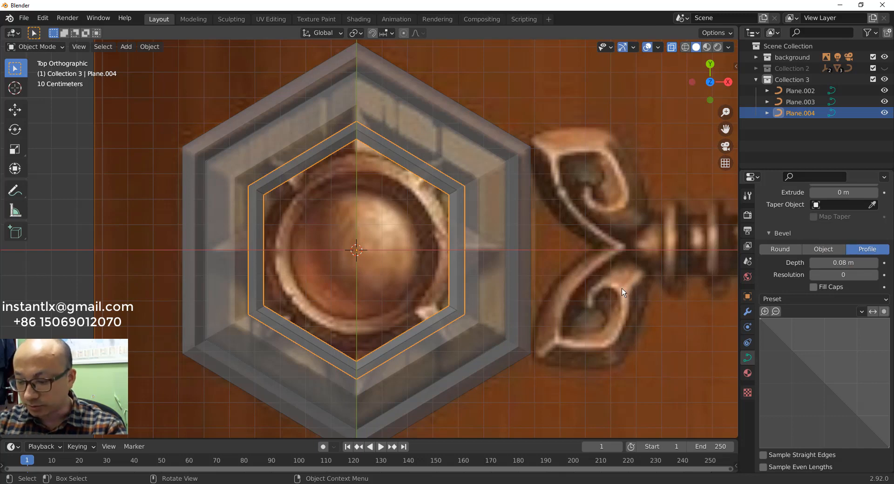
key(KP_1)
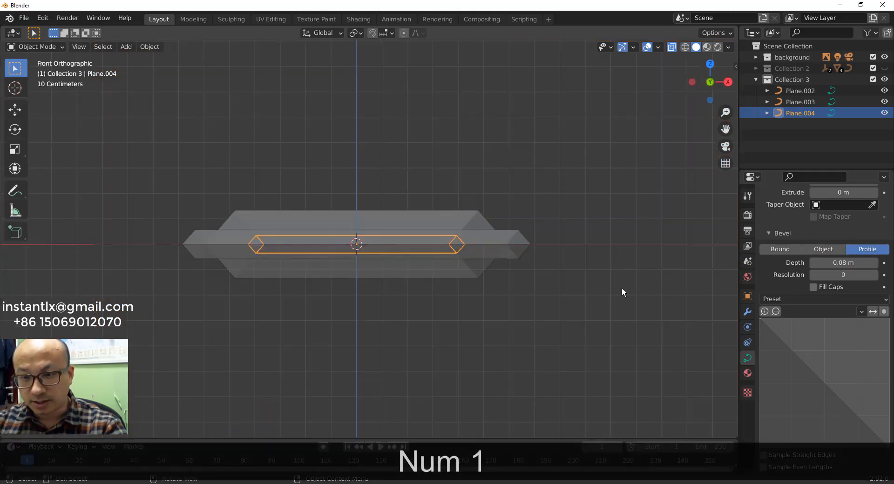
Step: Raise the innermost hexagon ring about 0.068 m along Z inside the middle ring and turn off X-ray display
key(g)
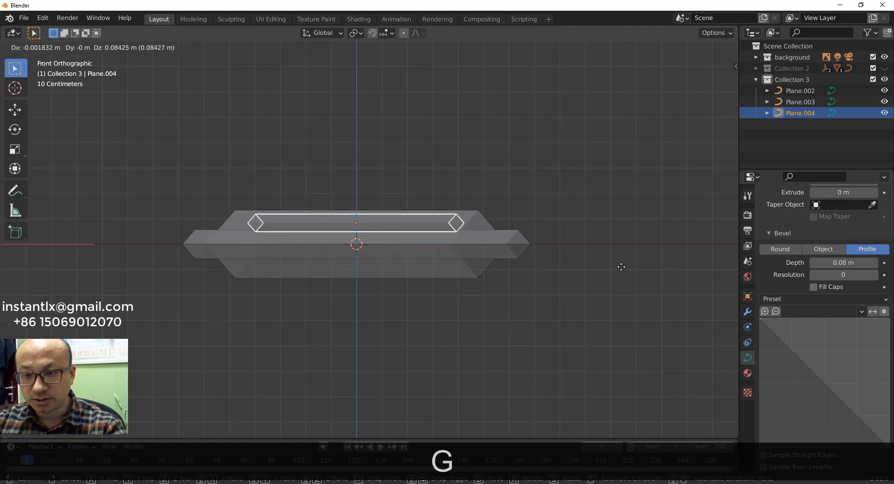
key(z)
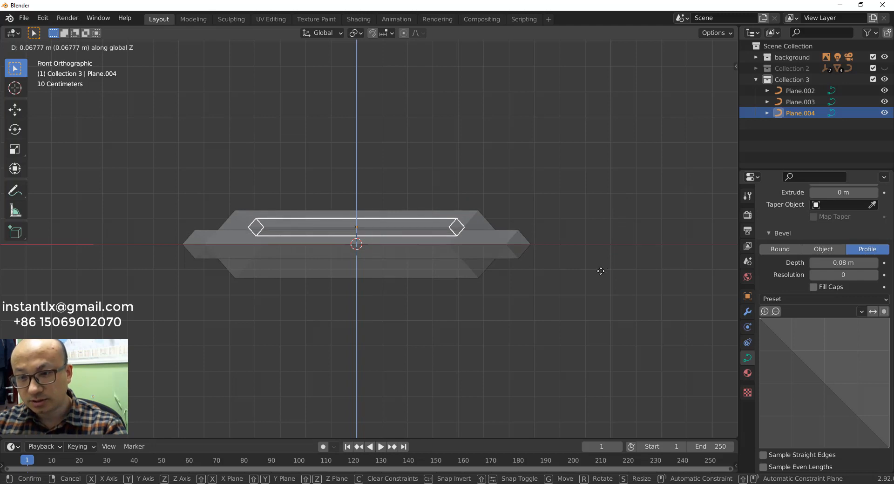
click(601, 271)
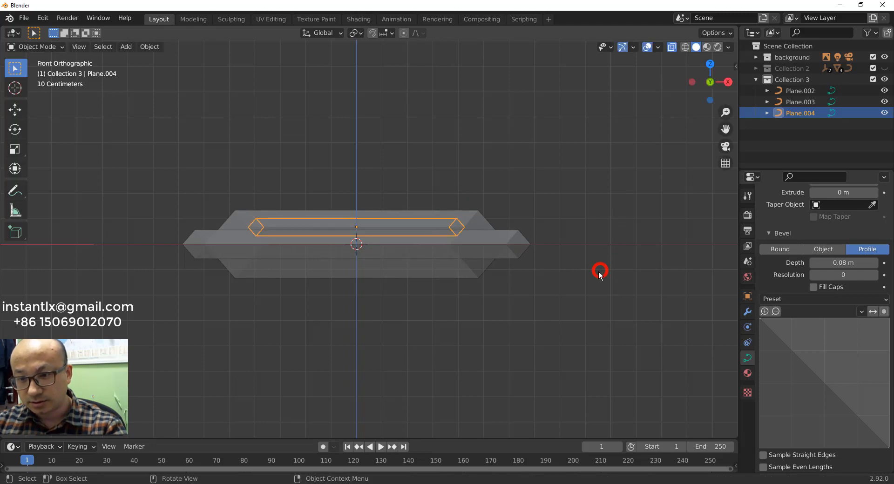
scroll(488, 224, up, 6)
shift+middle_drag(595, 219, 343, 240)
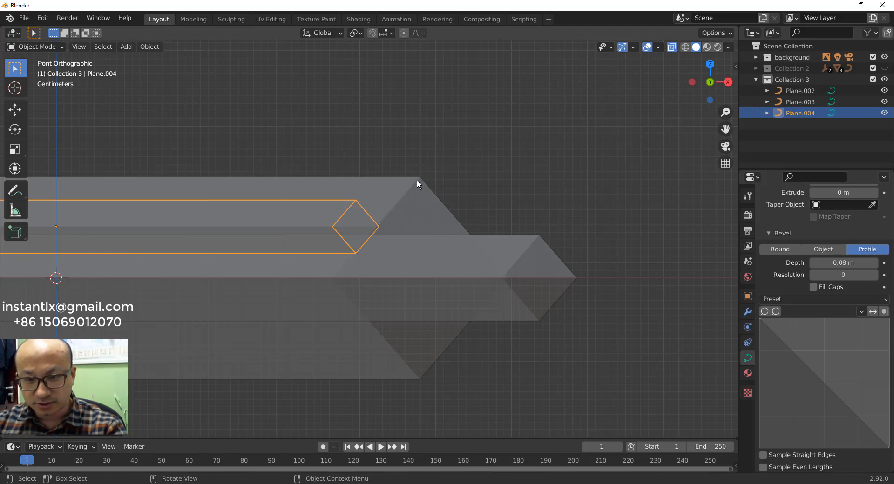
scroll(371, 232, down, 4)
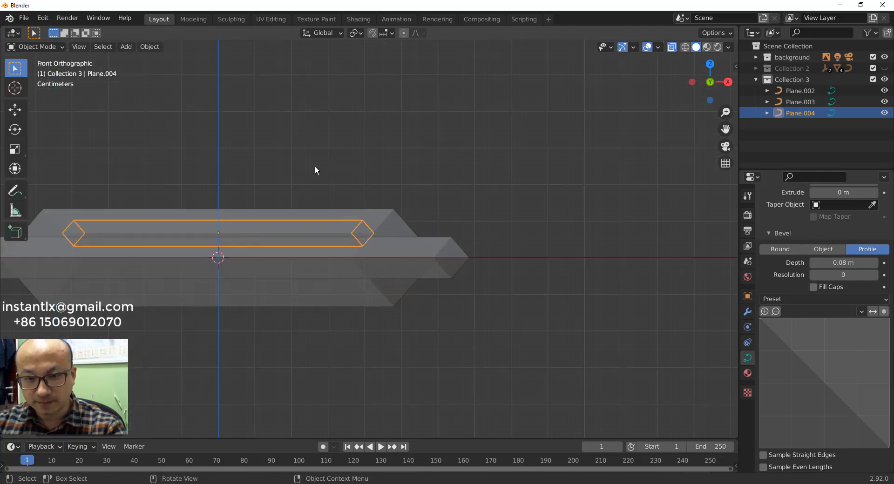
middle_drag(315, 166, 312, 265)
scroll(311, 261, down, 3)
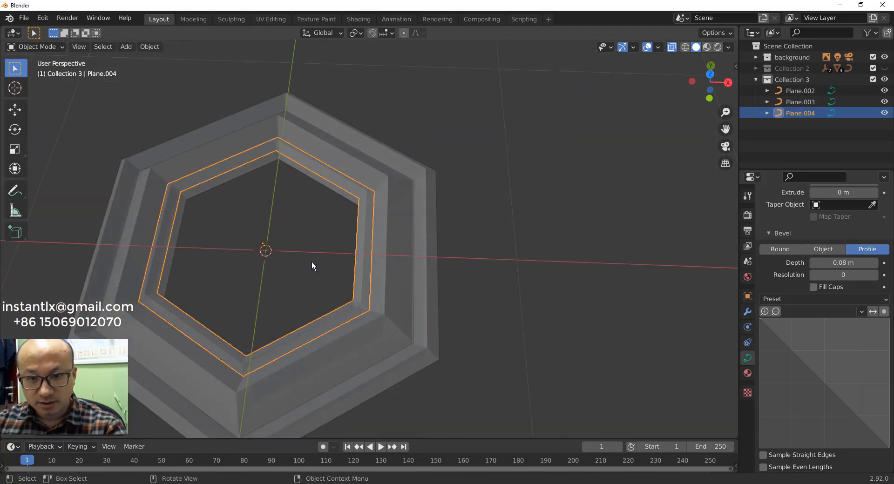
click(671, 47)
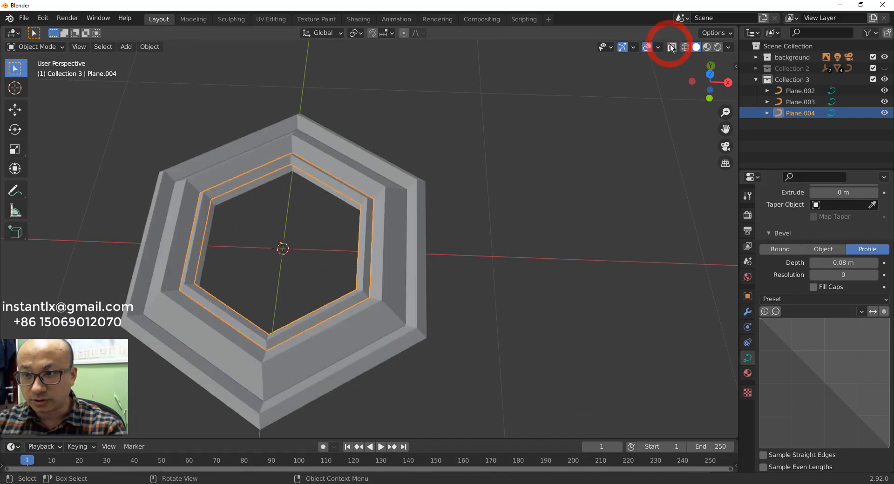
middle_drag(517, 131, 444, 148)
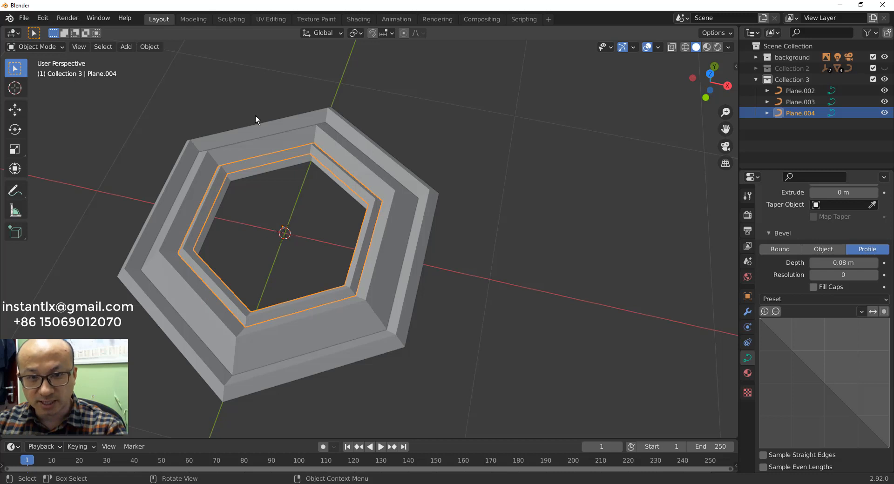
Step: Convert the innermost hexagon curve to a mesh
click(150, 47)
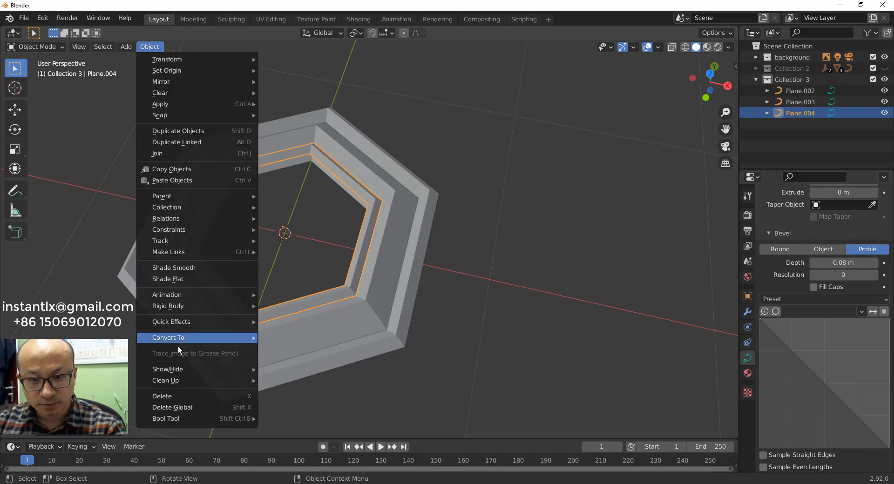
mouse_move(179, 338)
click(278, 349)
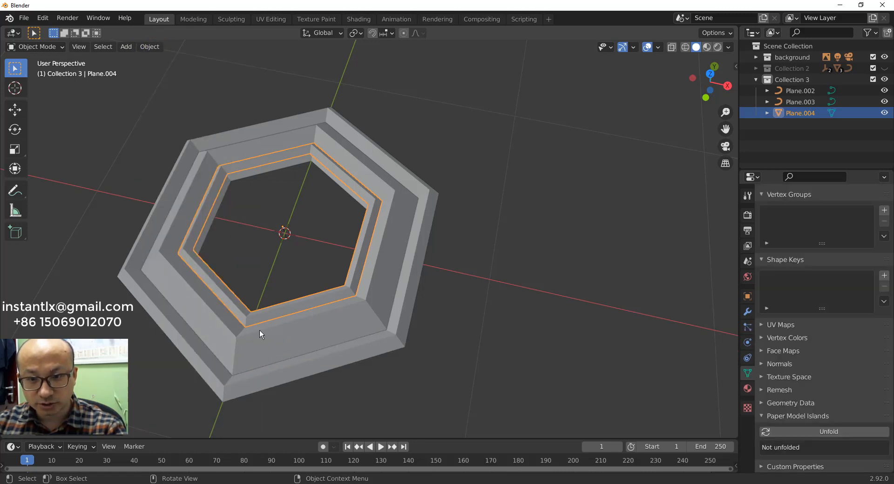
Step: Fill one half of the innermost ring's opening with a face spanning four consecutive inner corner vertices
middle_drag(209, 299, 209, 254)
scroll(243, 177, up, 1)
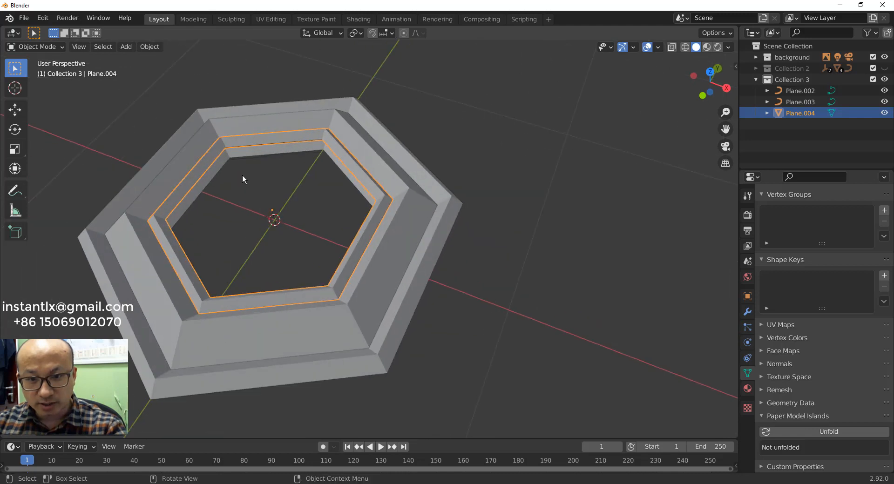
key(Tab)
mouse_move(242, 180)
middle_down()
mouse_move(218, 181)
mouse_move(241, 194)
middle_up()
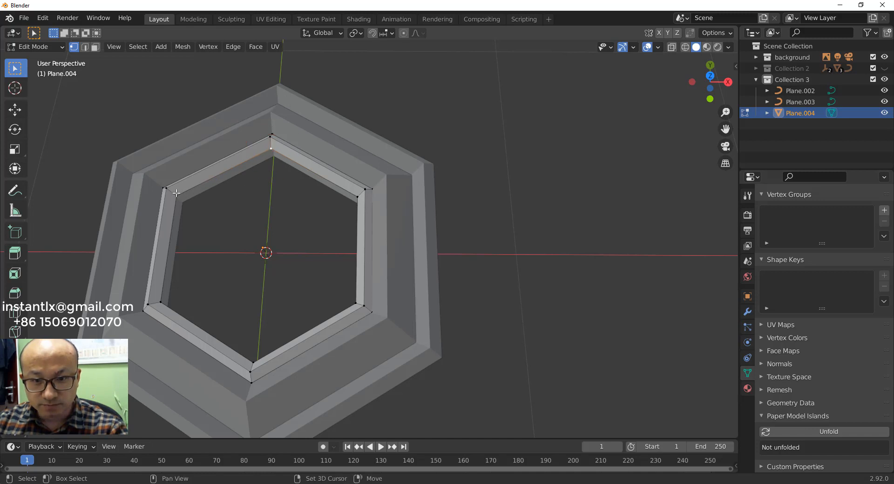
shift+click(176, 196)
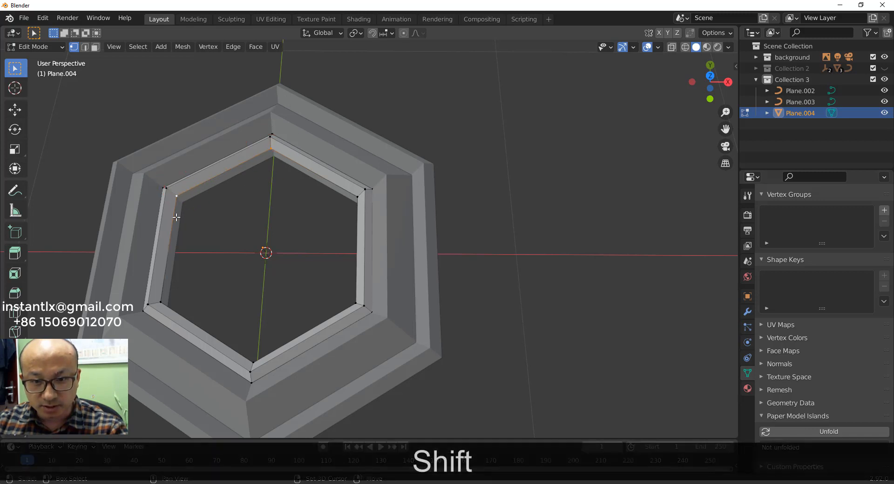
shift+click(160, 301)
shift+click(253, 363)
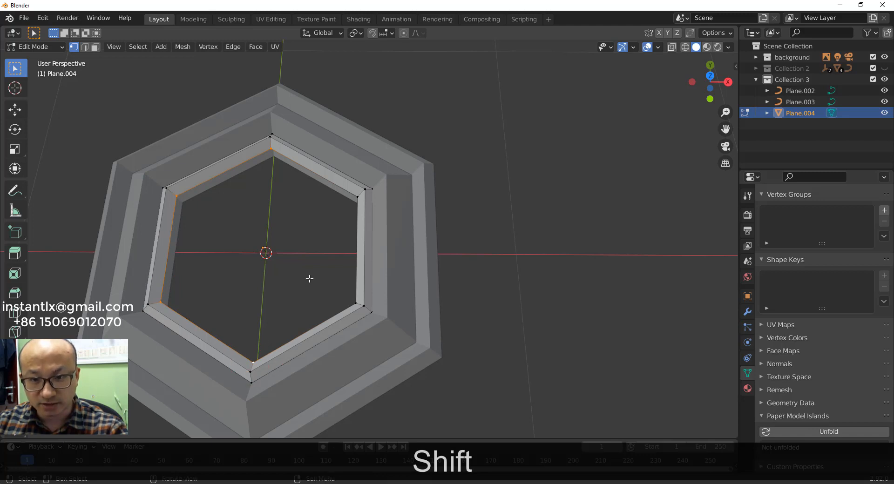
key(f)
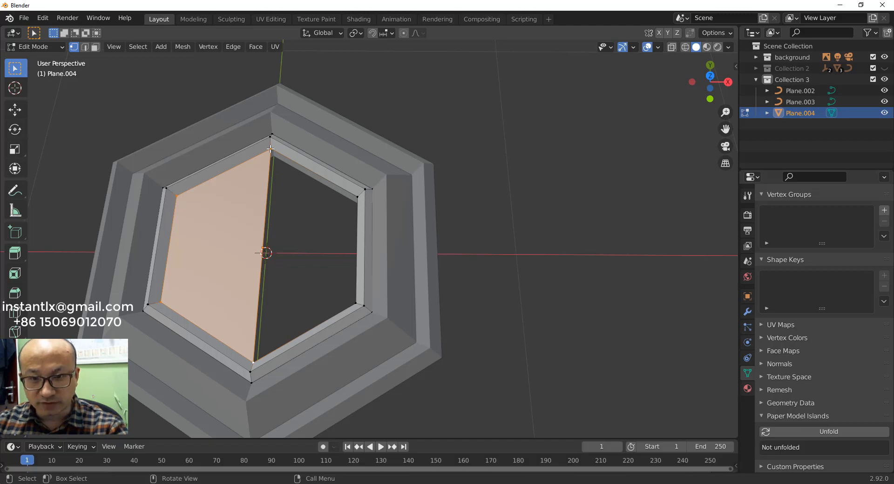
Step: Fill the remaining half of the innermost ring's opening with a second four-vertex face and return to Object Mode
click(270, 148)
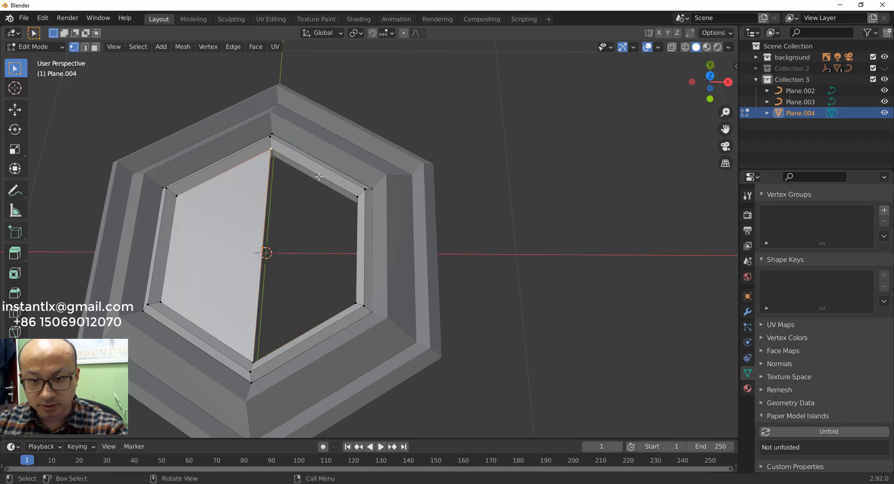
shift+click(359, 198)
shift+click(356, 303)
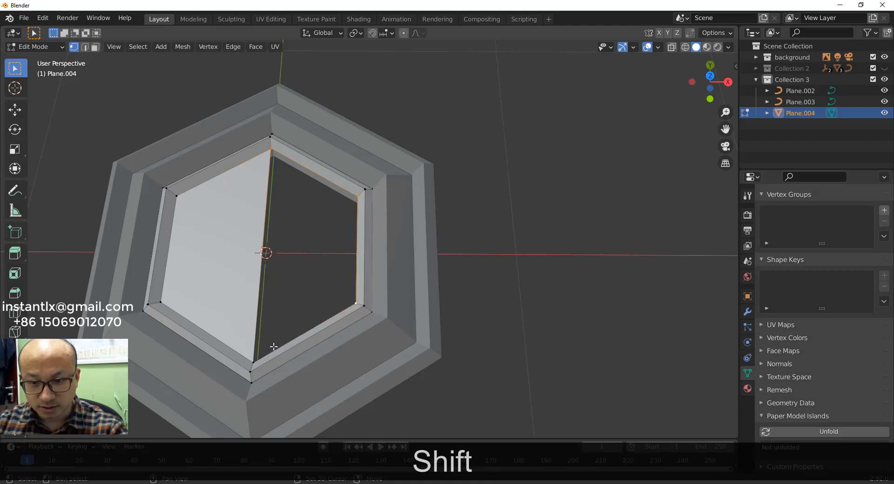
shift+click(251, 360)
key(f)
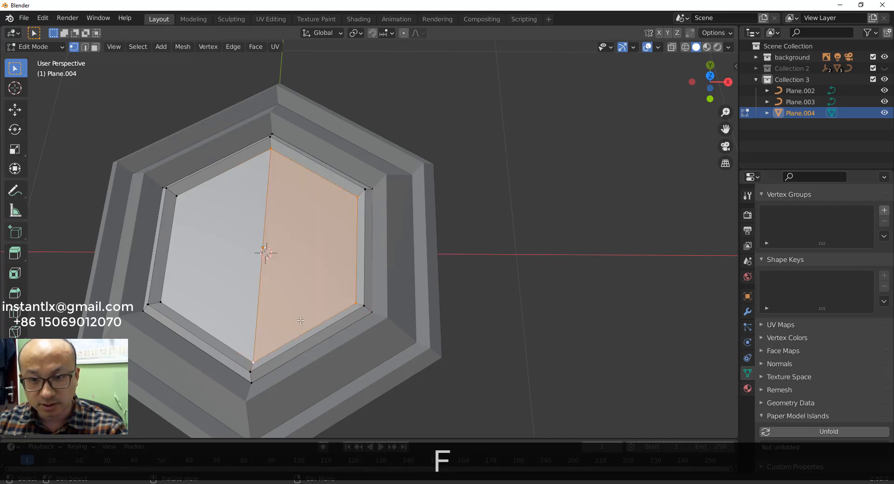
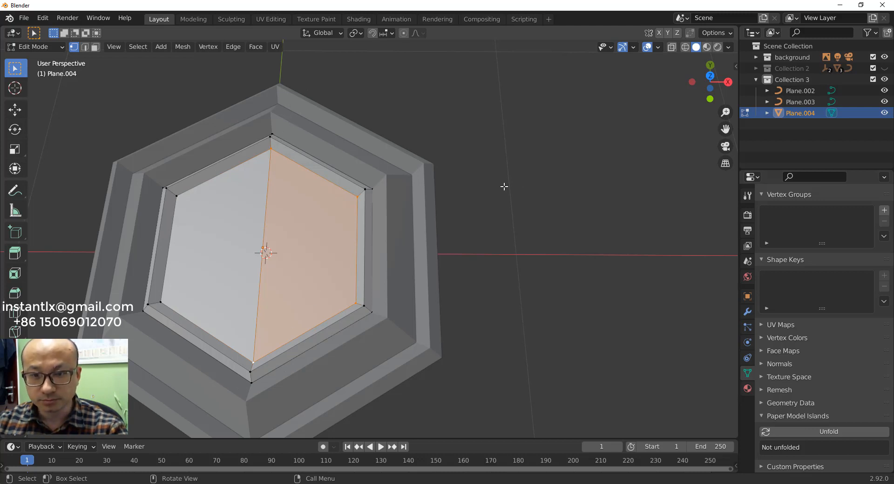
key(Tab)
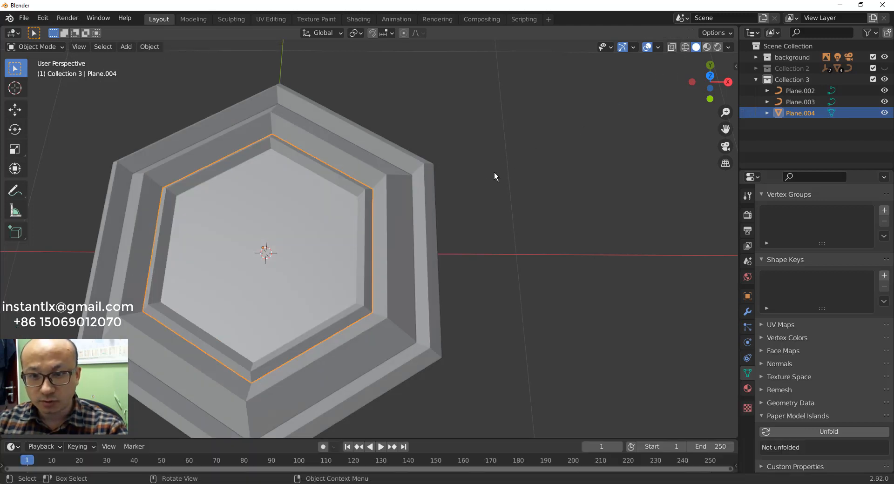
Step: Compare the hexagon frame with the reference image from above using X-ray, and unhide Collection 2
key(KP_7)
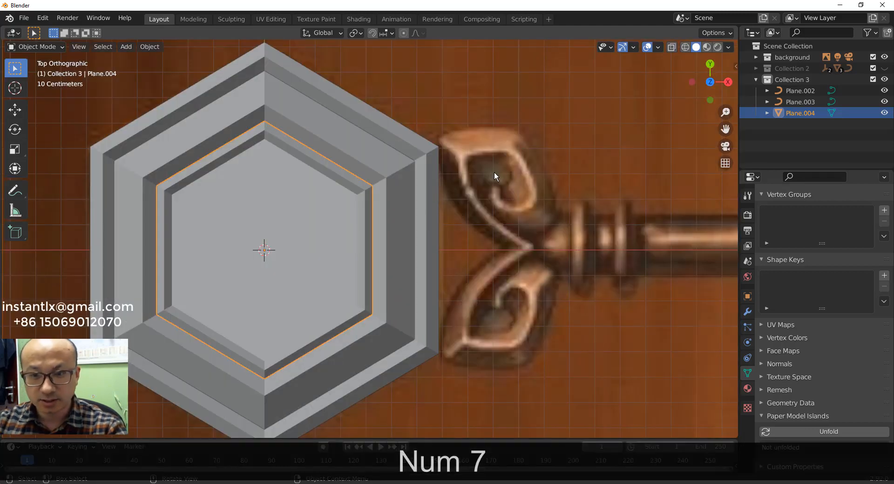
click(673, 47)
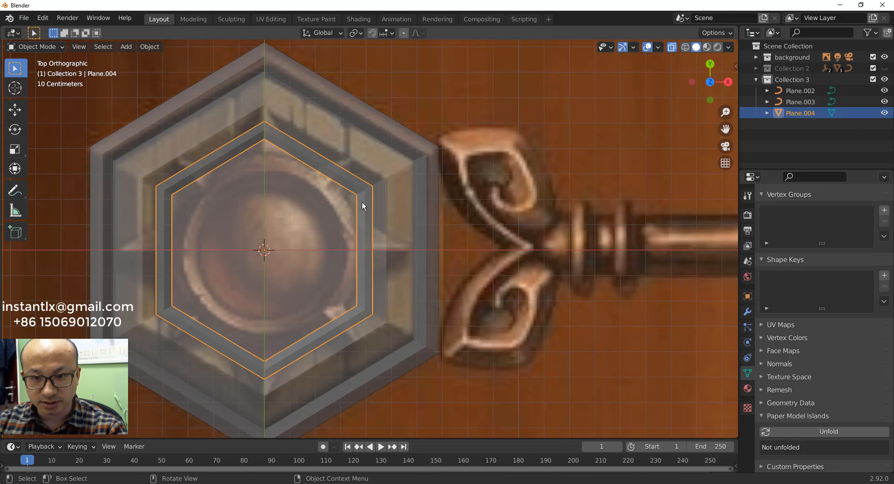
click(672, 48)
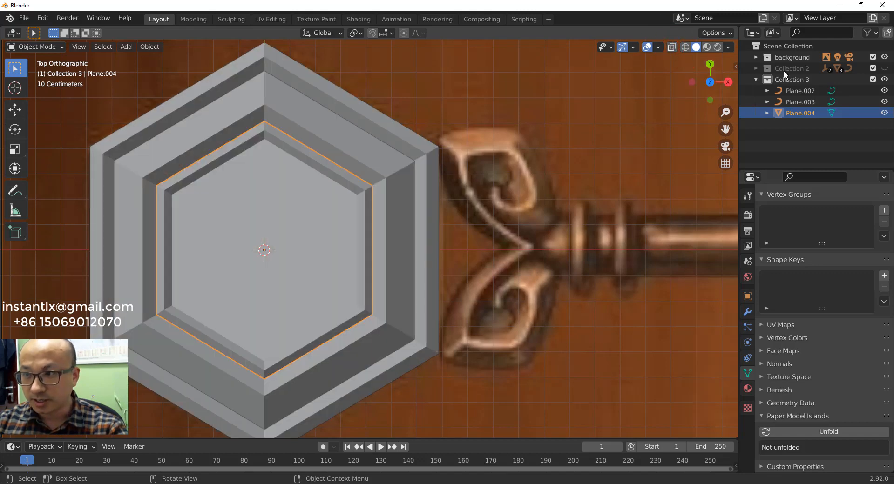
click(884, 68)
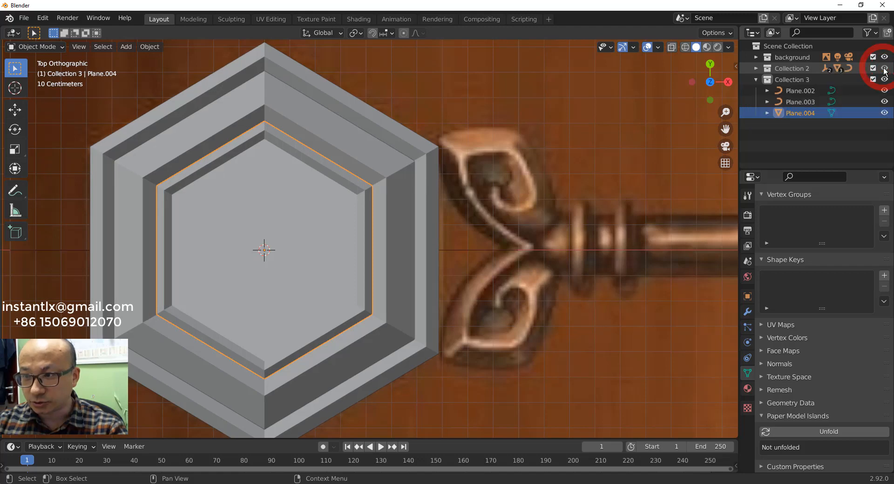
middle_drag(386, 317, 386, 217)
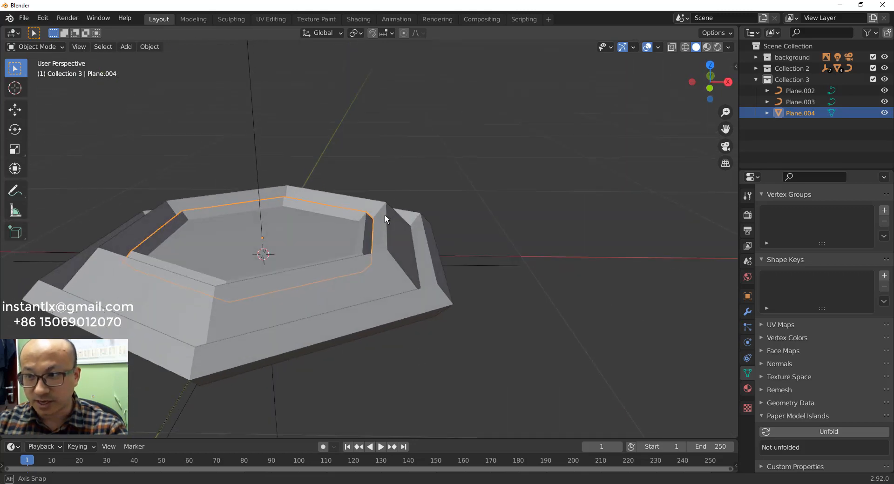
Step: Select all three hexagon rings in Collection 3 and lower them about 0.18 m along Z beneath the star ornament
click(804, 92)
shift+click(804, 114)
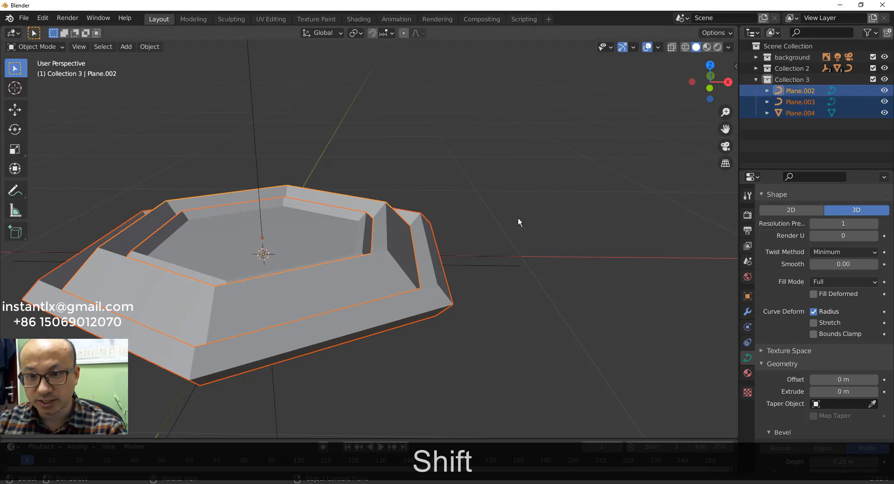
key(KP_1)
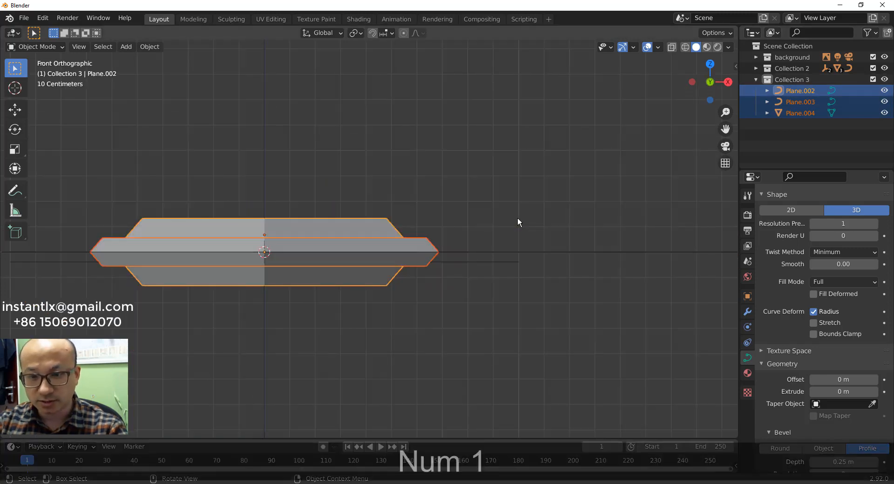
key(g)
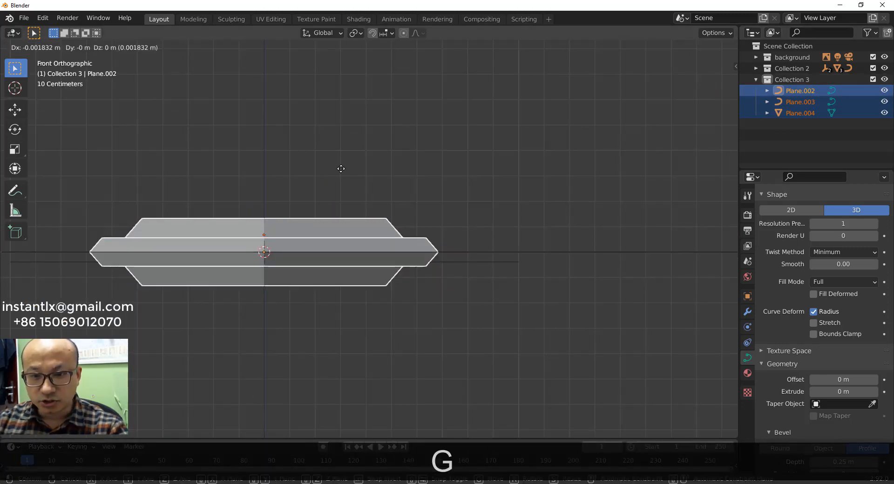
key(z)
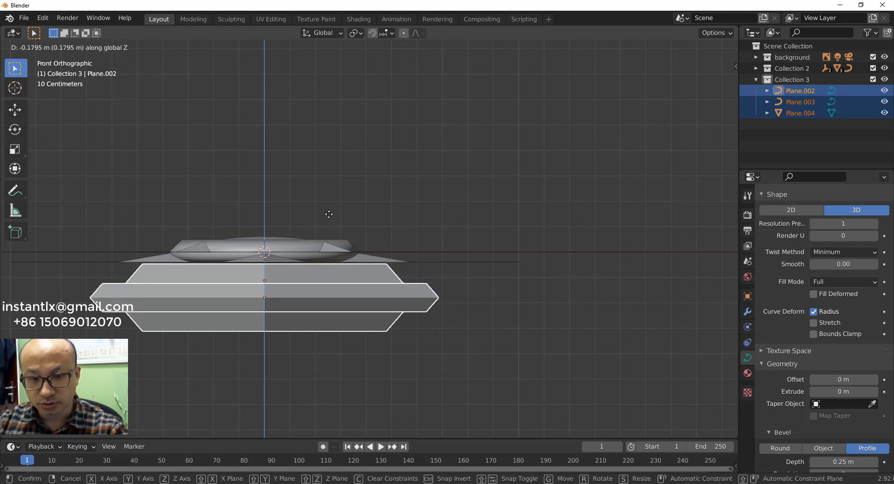
click(328, 214)
Step: Raise the three rings about 0.005 m along Z to meet the star's base, and deselect everything
scroll(375, 279, up, 6)
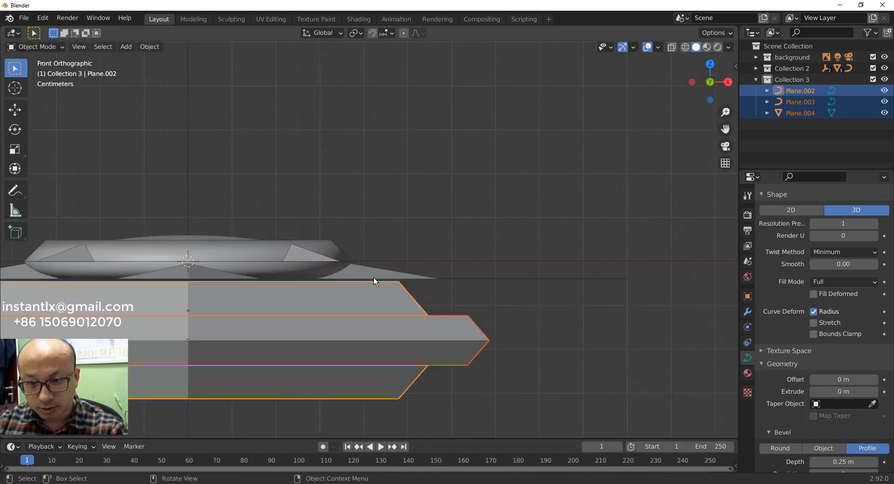
key(g)
key(z)
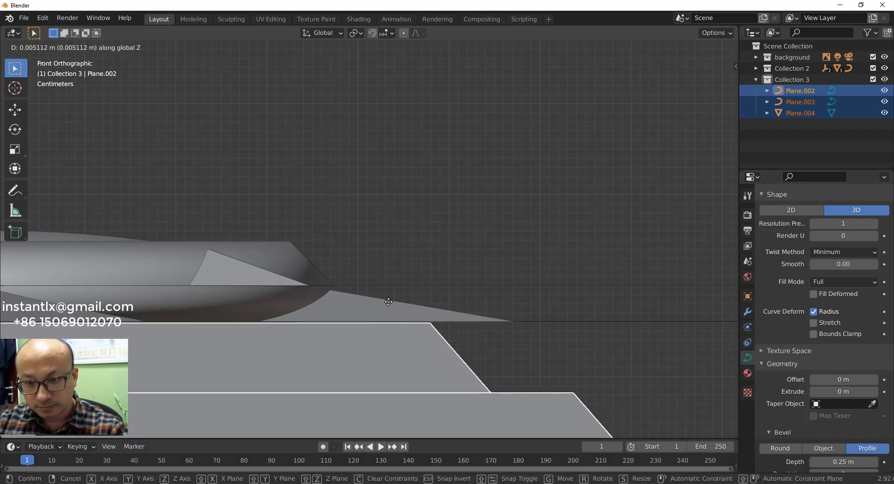
click(388, 302)
scroll(393, 286, down, 5)
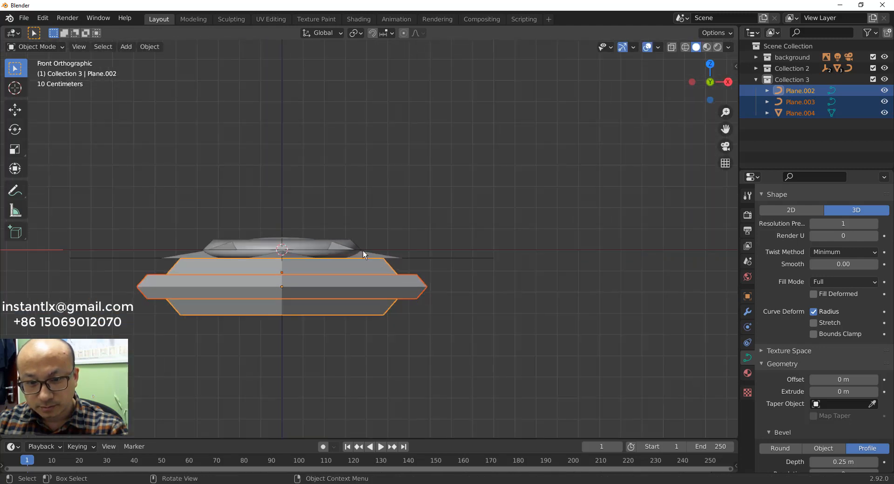
middle_drag(377, 198, 358, 248)
click(482, 188)
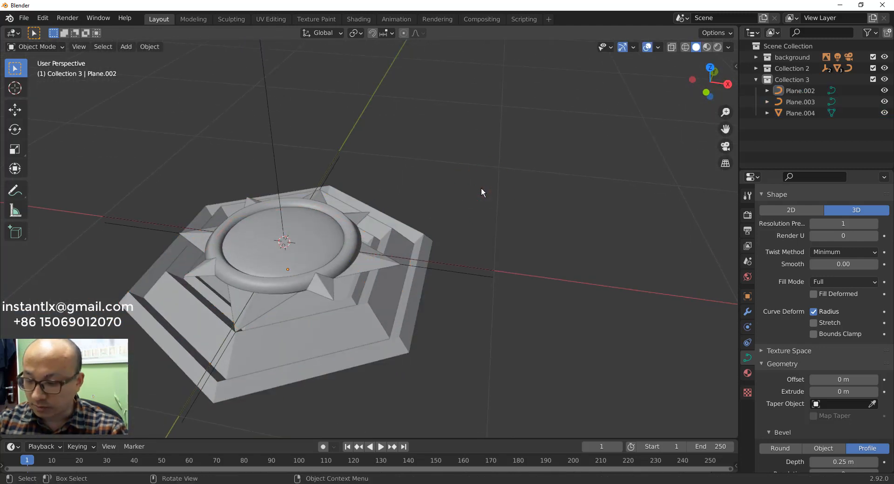
Step: Export the whole scene to the Desktop as a Wavefront OBJ file named hex.obj
key(KP_7)
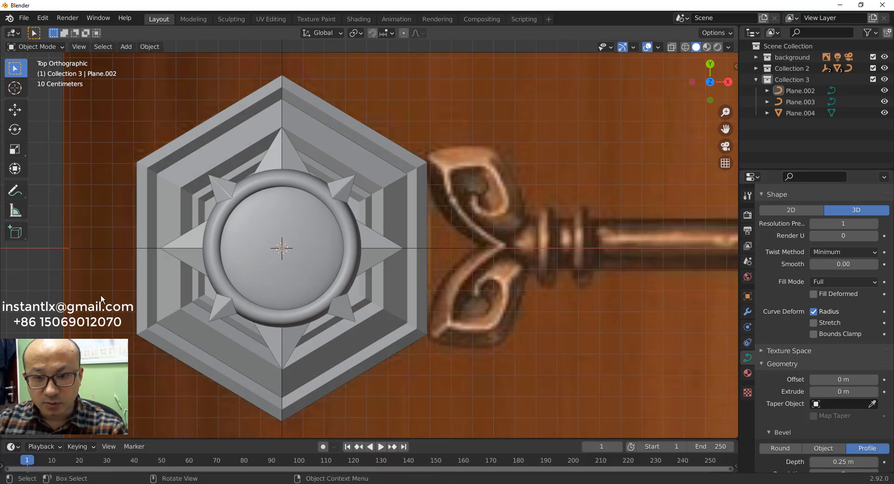
middle_drag(263, 310, 295, 264)
click(25, 18)
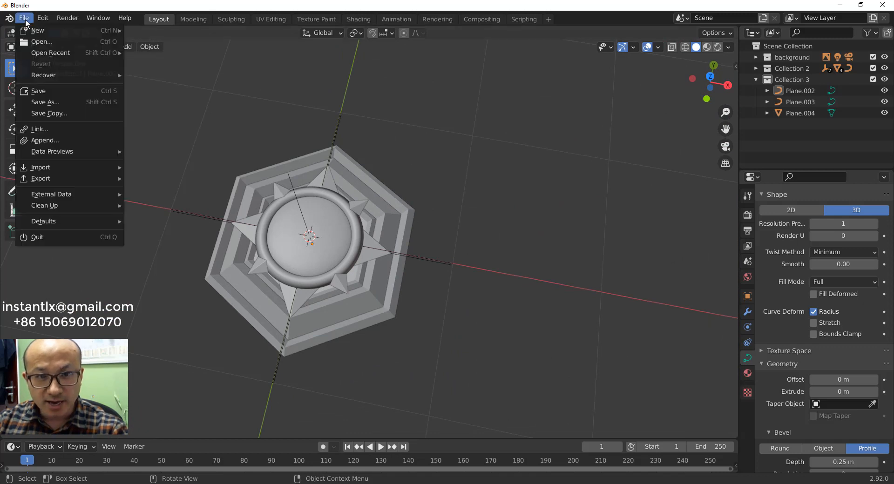
mouse_move(75, 182)
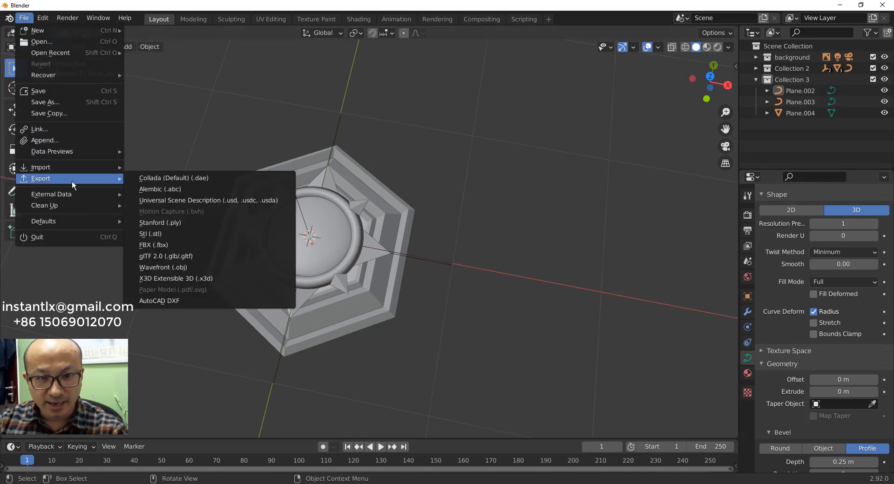
click(185, 269)
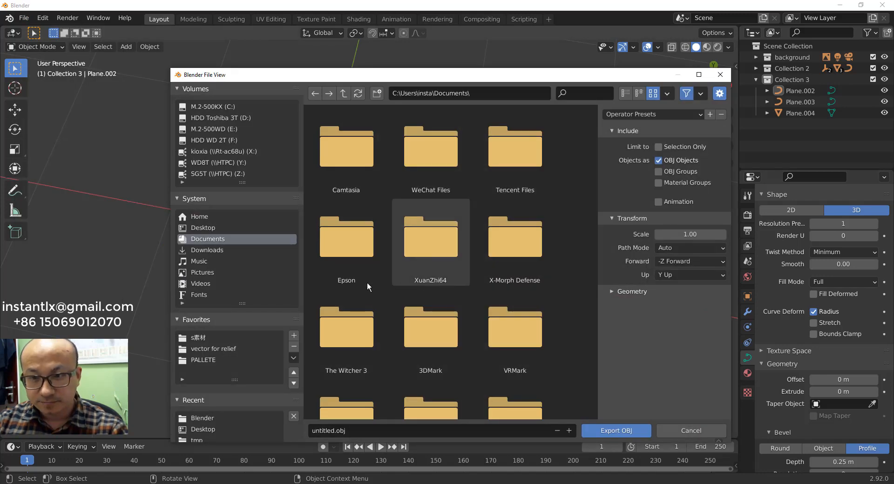
click(205, 229)
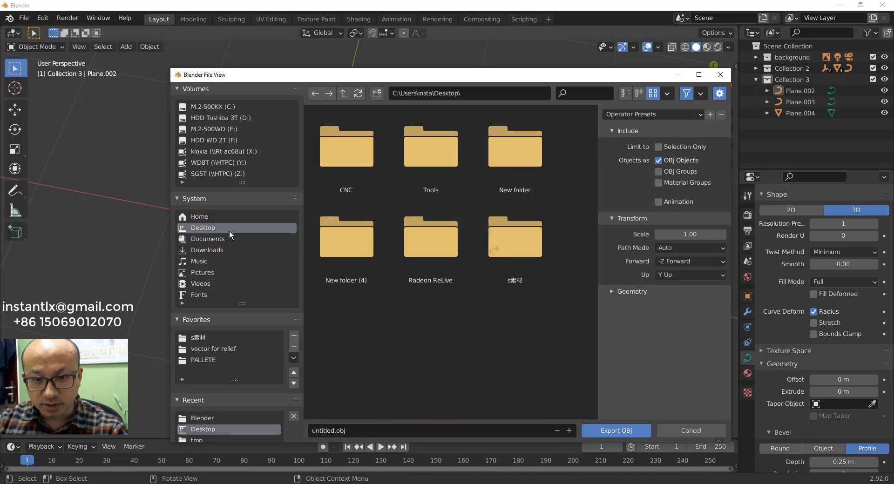
click(378, 432)
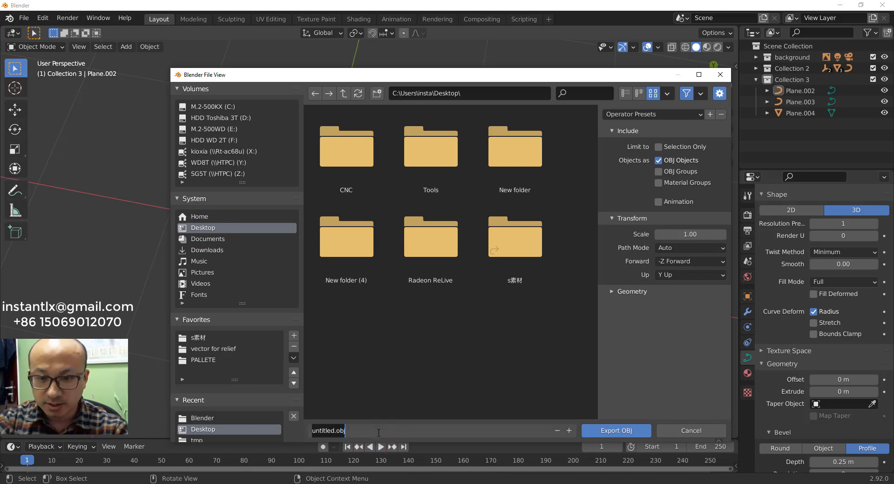
text(hex)
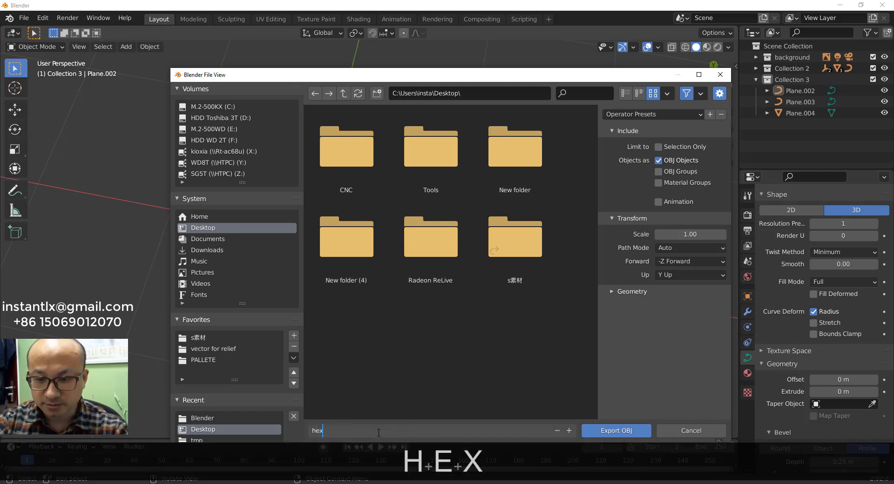
click(619, 430)
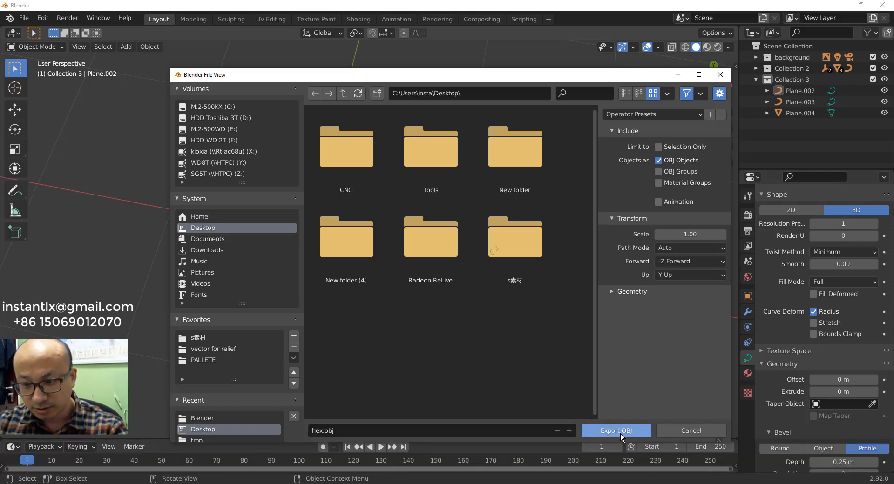
click(620, 433)
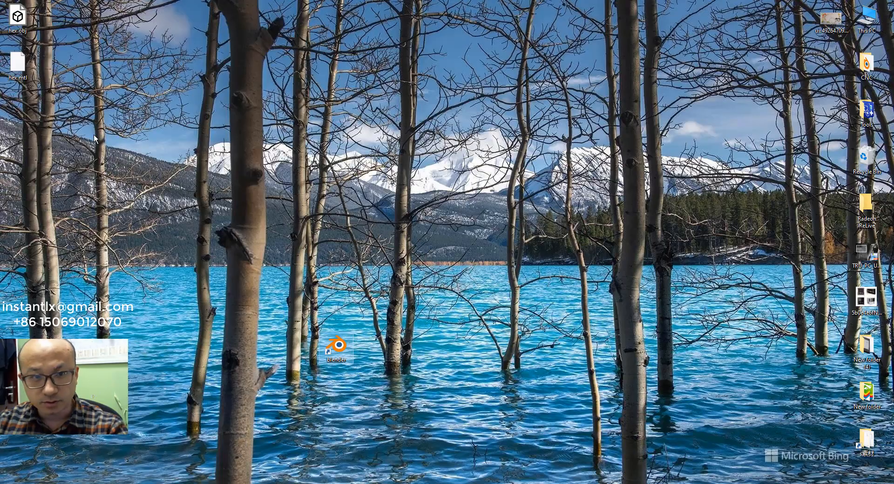
Step: Open hex.obj from the desktop in 3D Viewer, apply the purple-and-orange lighting theme, and inspect the medallion from above
click(18, 17)
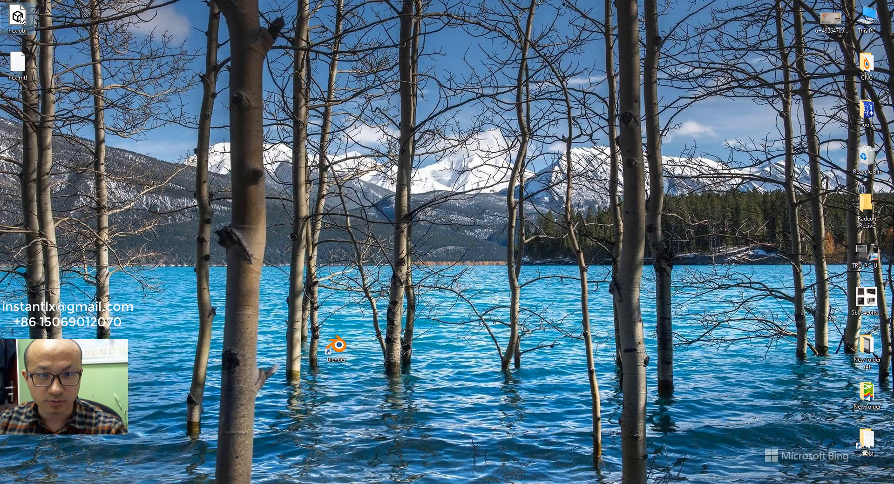
double_click(18, 18)
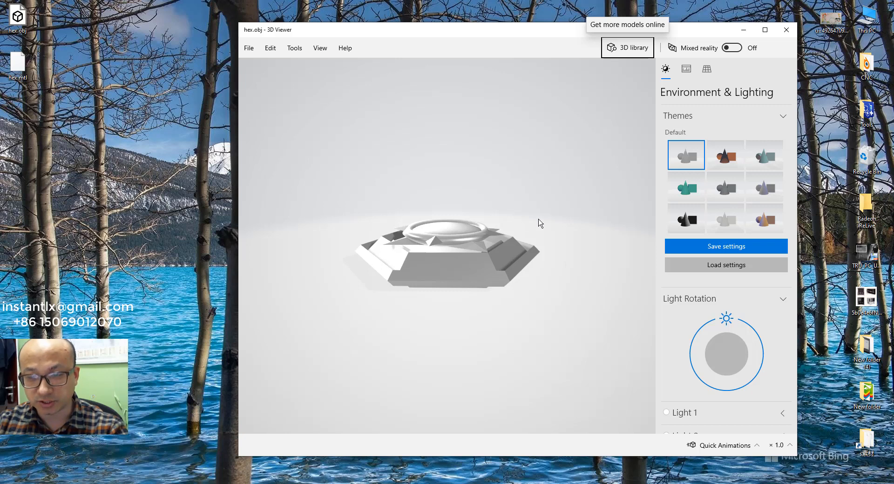
drag(540, 224, 518, 275)
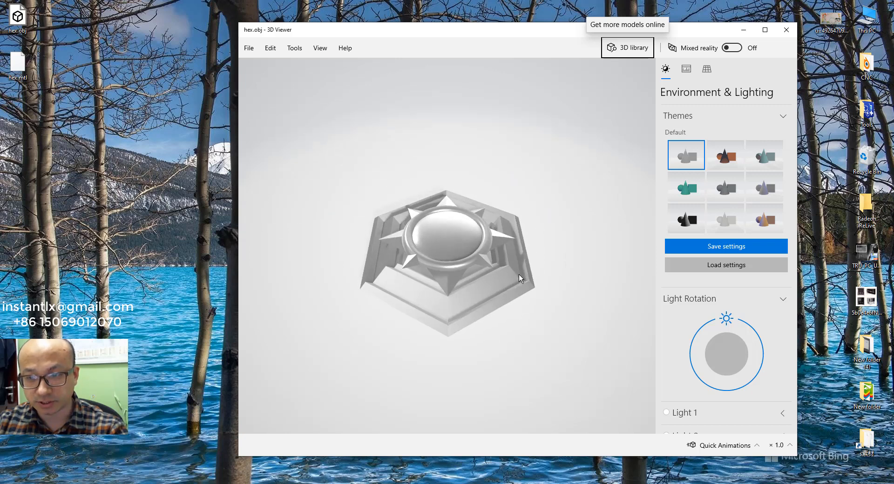
click(774, 216)
drag(470, 232, 473, 344)
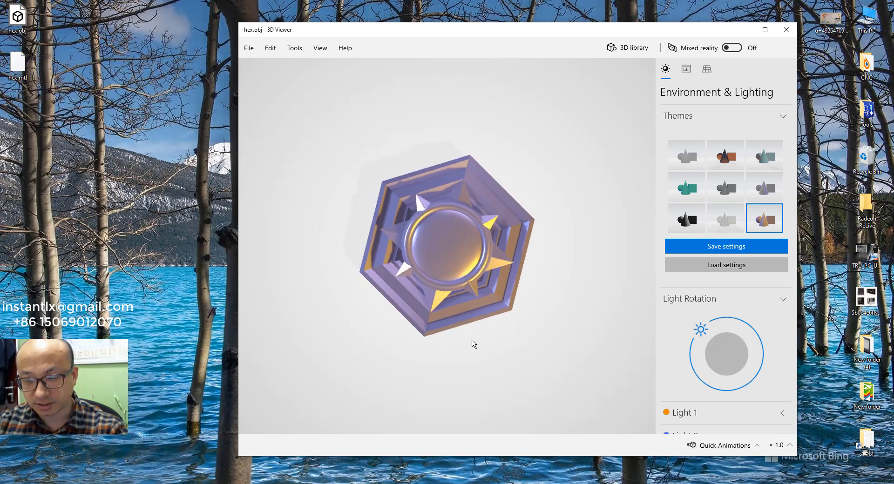
click(743, 29)
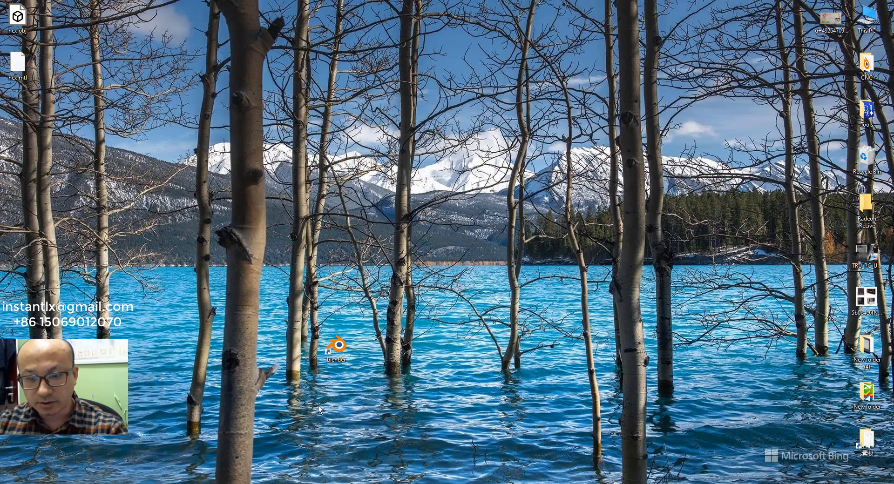
Step: Switch to ArtCAM and create a new 200 x 200 mm model at 4000 x 4000 points, discarding the open project's changes
click(250, 483)
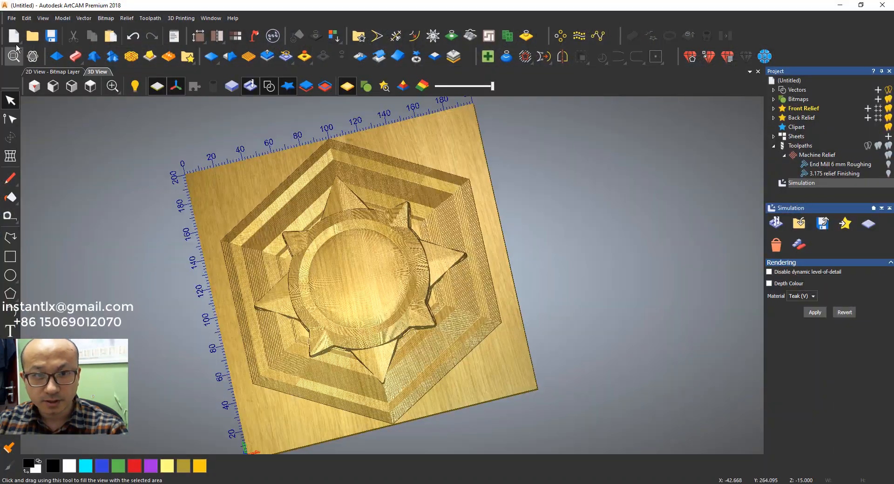
click(17, 41)
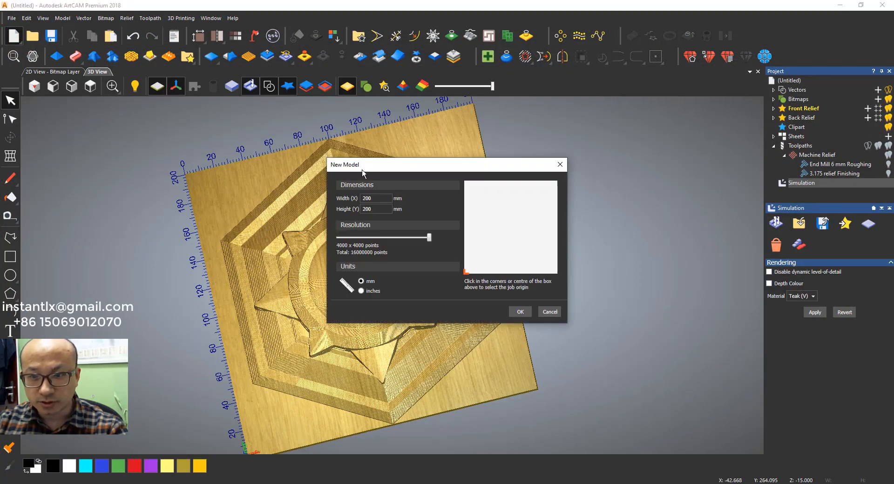
click(377, 198)
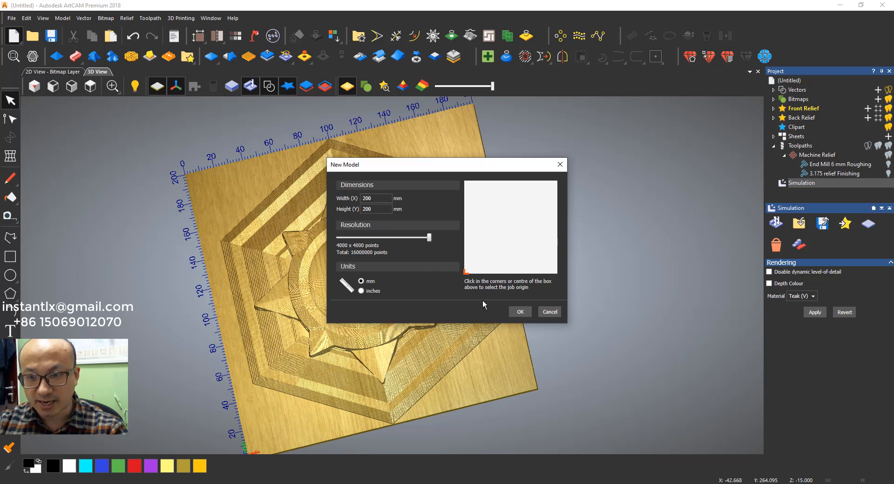
click(521, 312)
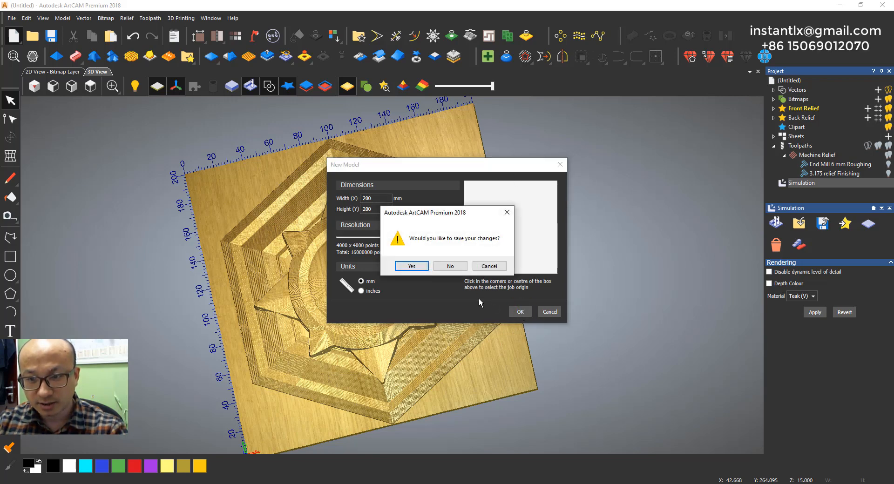
click(449, 268)
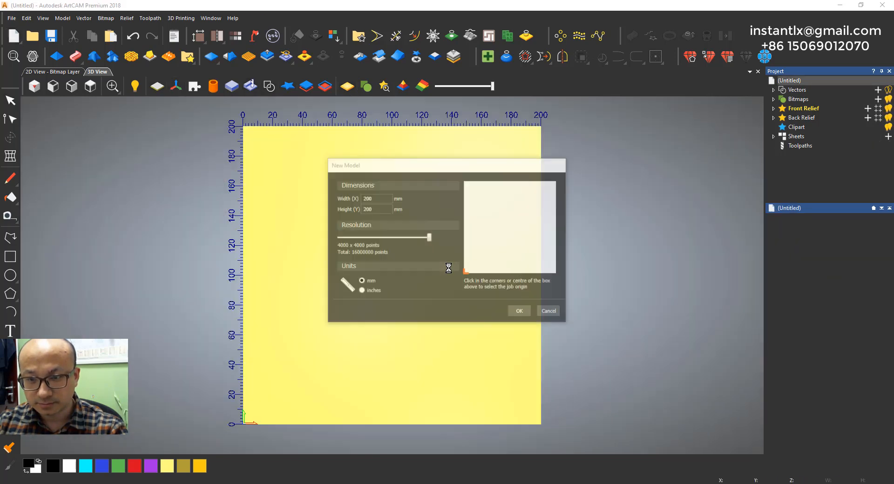
Step: Import hex.obj from the Desktop as a 3D model into the relief
click(124, 18)
mouse_move(194, 31)
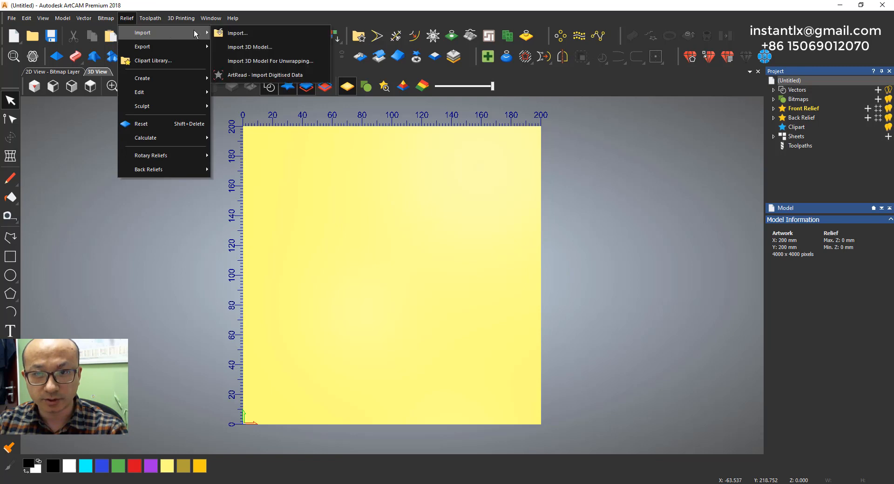
click(240, 47)
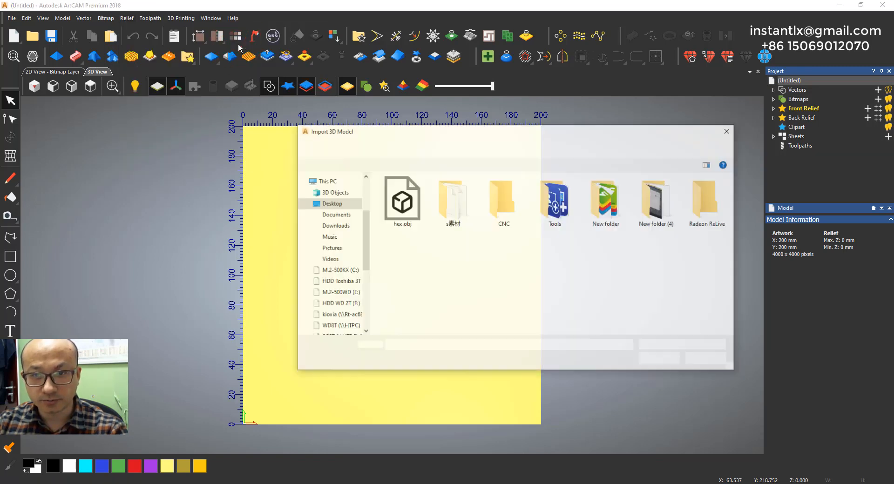
click(400, 210)
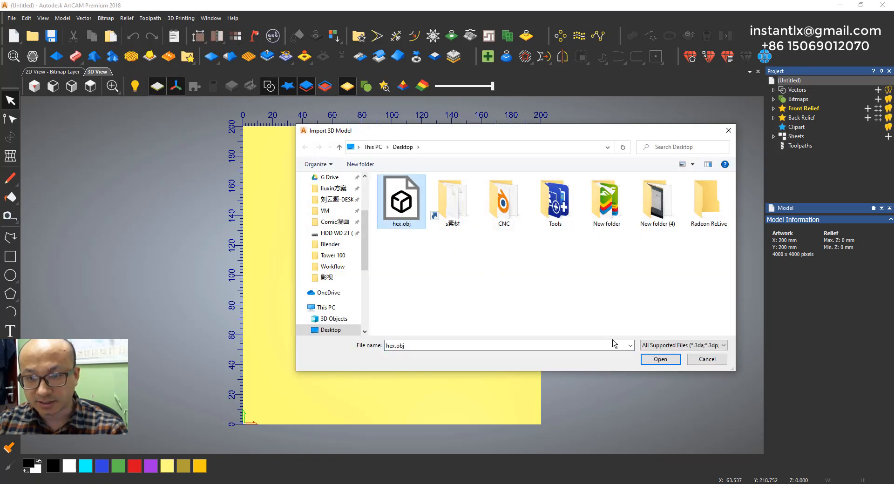
click(660, 359)
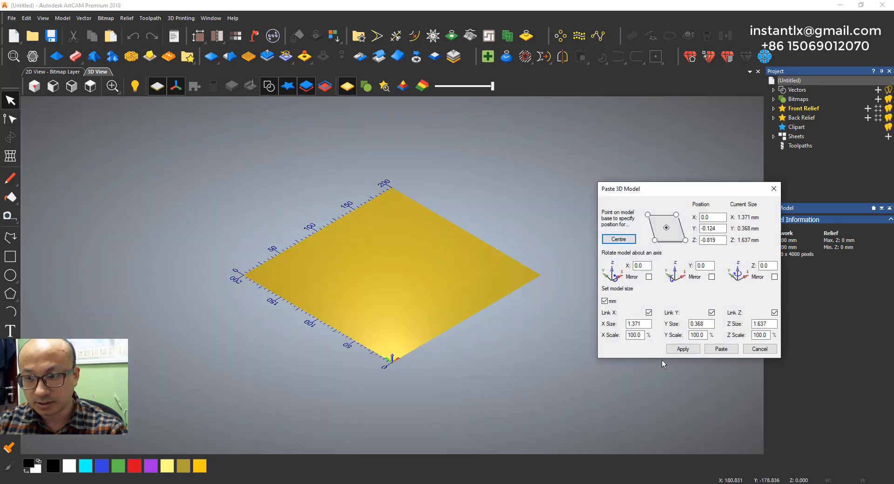
Step: Scale the imported model proportionally to a Z size of 200 mm and apply the size
scroll(464, 308, up, 2)
scroll(463, 309, up, 2)
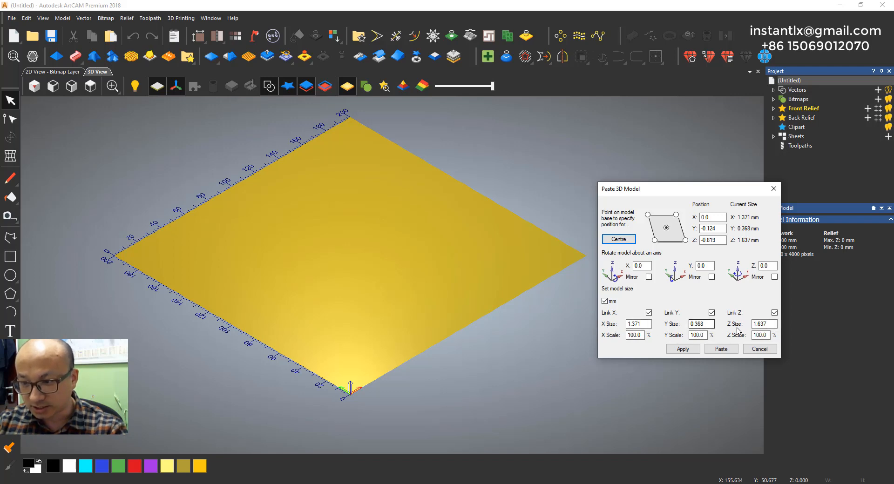
click(772, 324)
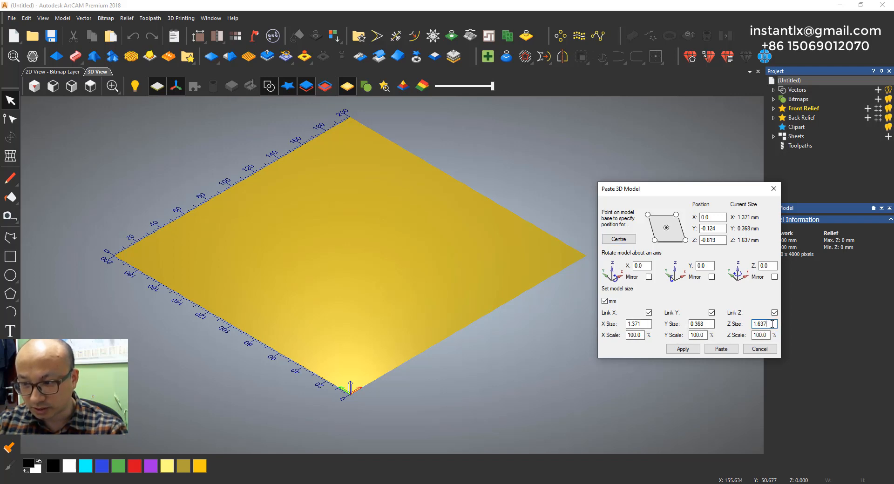
text(200)
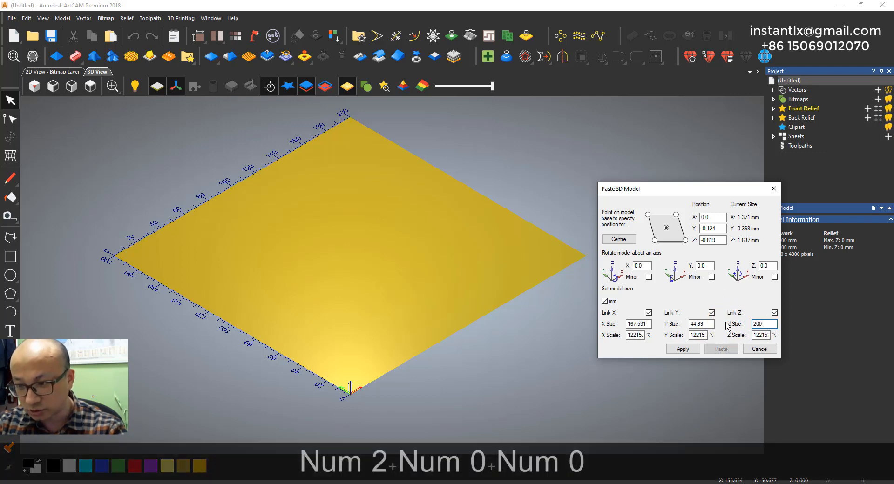
click(697, 349)
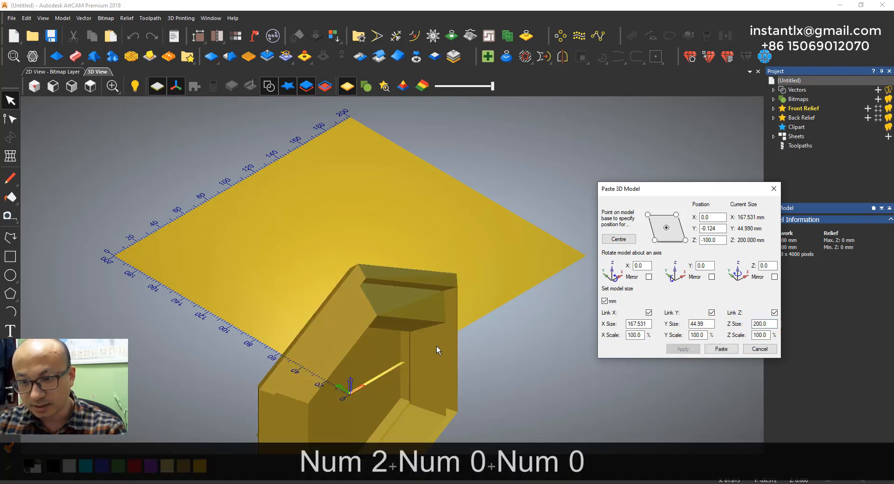
Step: Rotate the imported model -90 degrees about the X axis and centre it on the workpiece
scroll(393, 330, down, 2)
drag(420, 318, 611, 301)
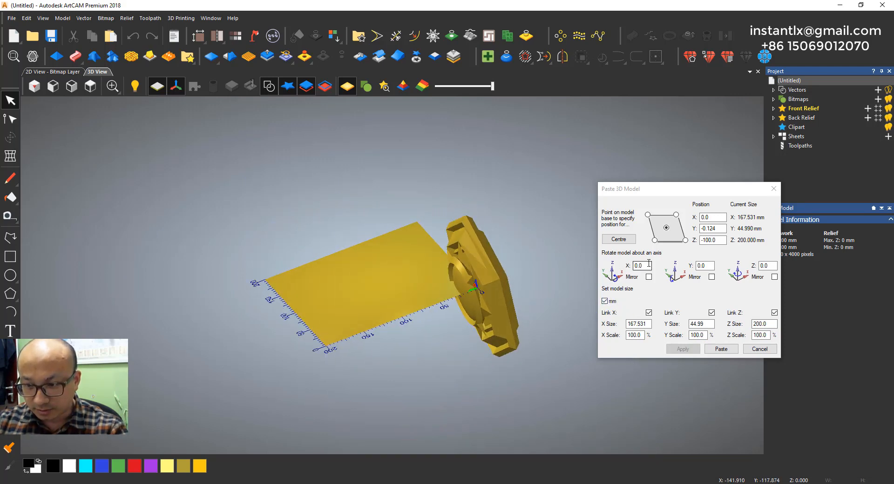
click(648, 264)
drag(610, 260, 607, 260)
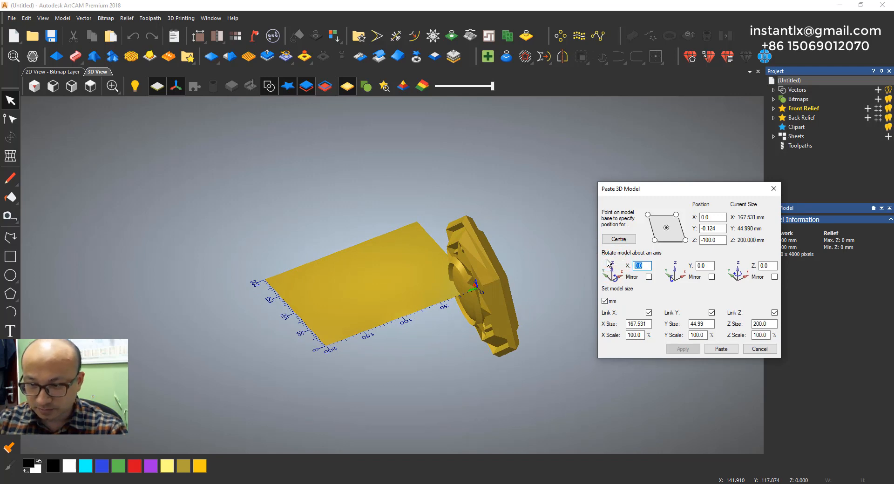
text(-90)
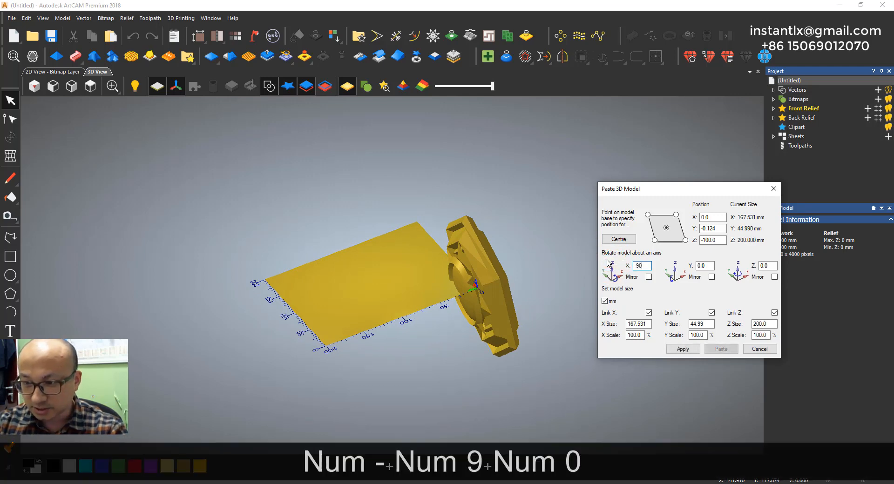
click(683, 349)
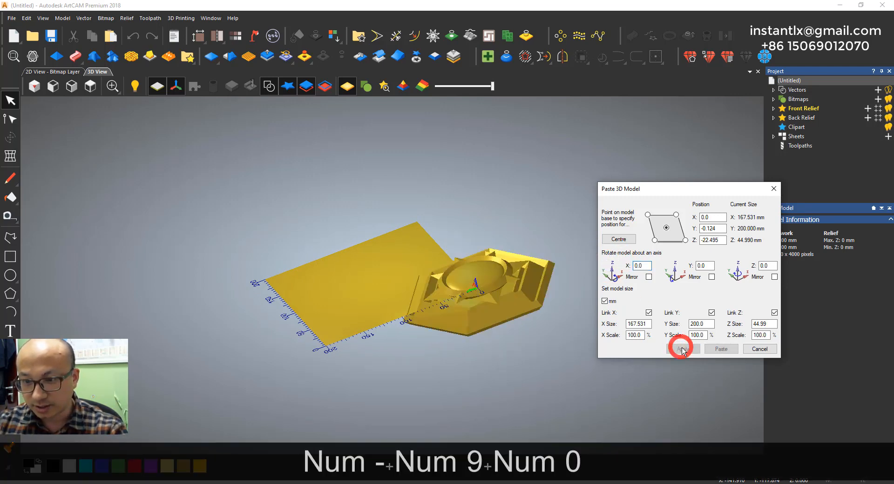
drag(505, 305, 410, 356)
click(618, 239)
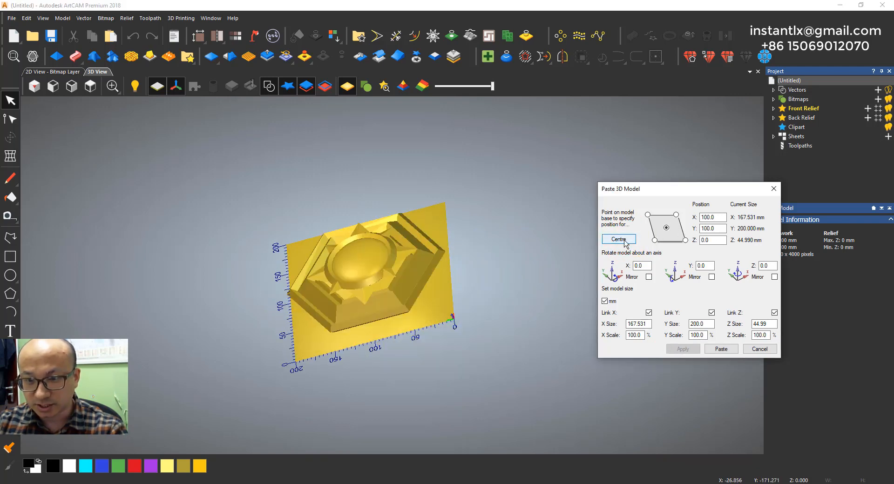
Step: Set the imported model's Z position to -15 mm and apply it
drag(455, 338, 153, 307)
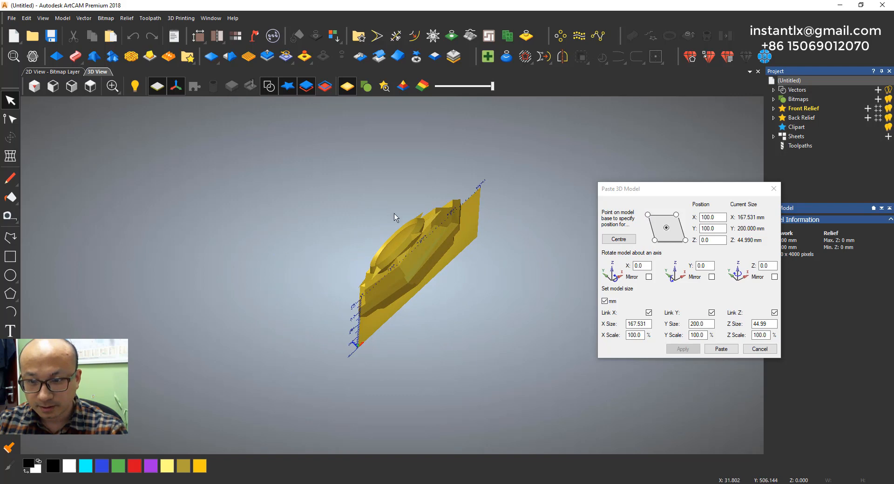
drag(394, 213, 411, 284)
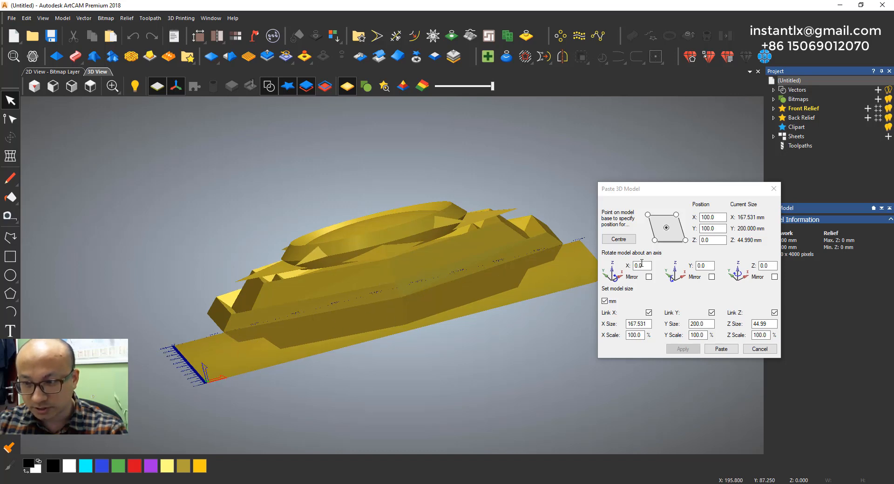
click(655, 239)
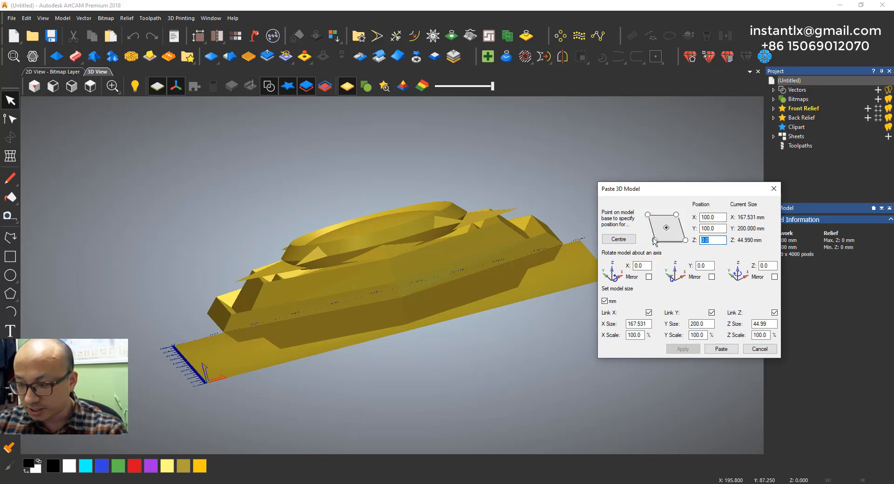
text(-15)
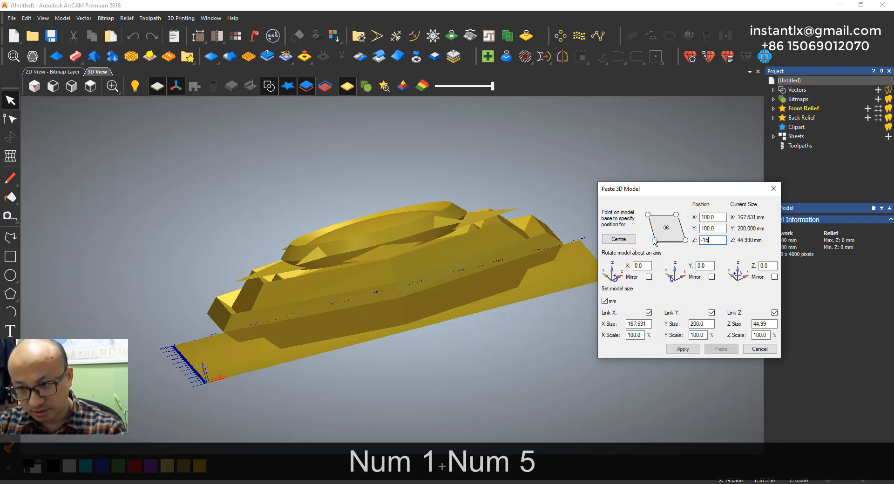
click(681, 350)
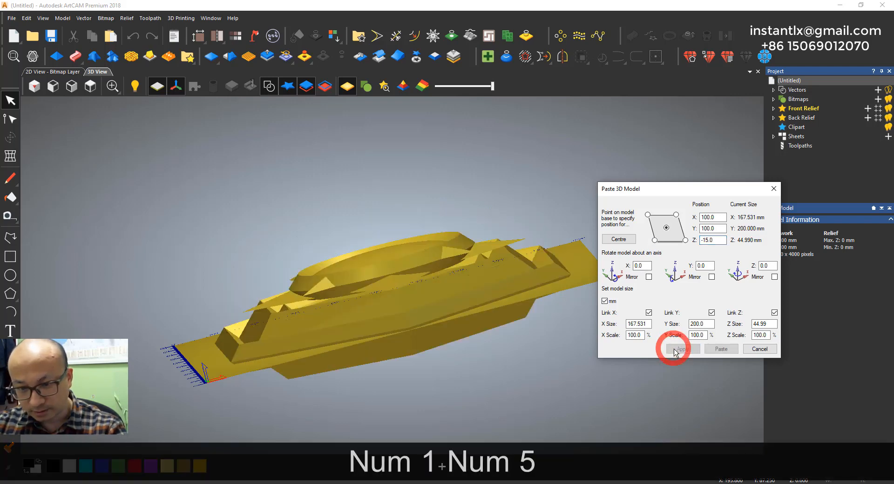
Step: Set the imported model's Z position to -16 mm and apply it
scroll(481, 309, up, 2)
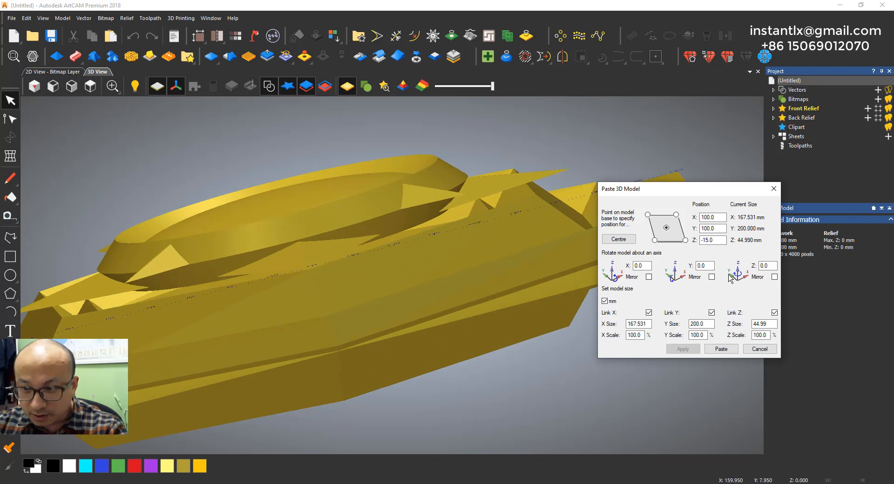
click(708, 241)
key(BackSpace)
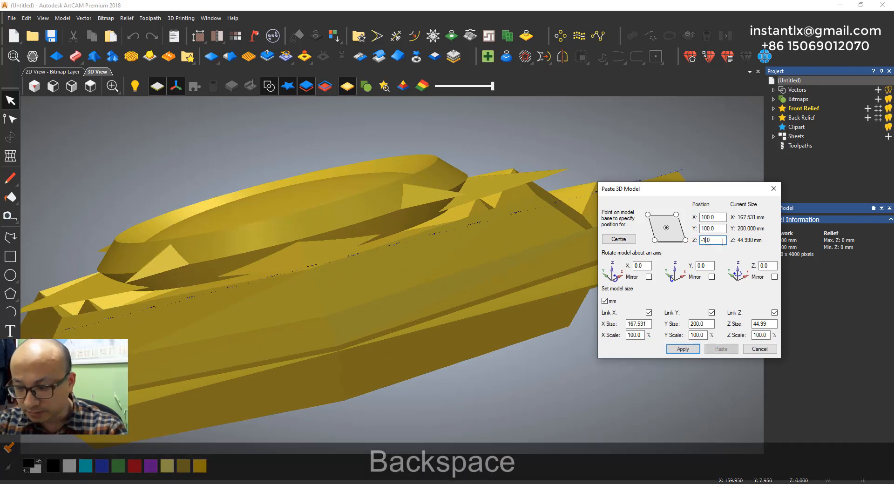
text(6)
click(683, 349)
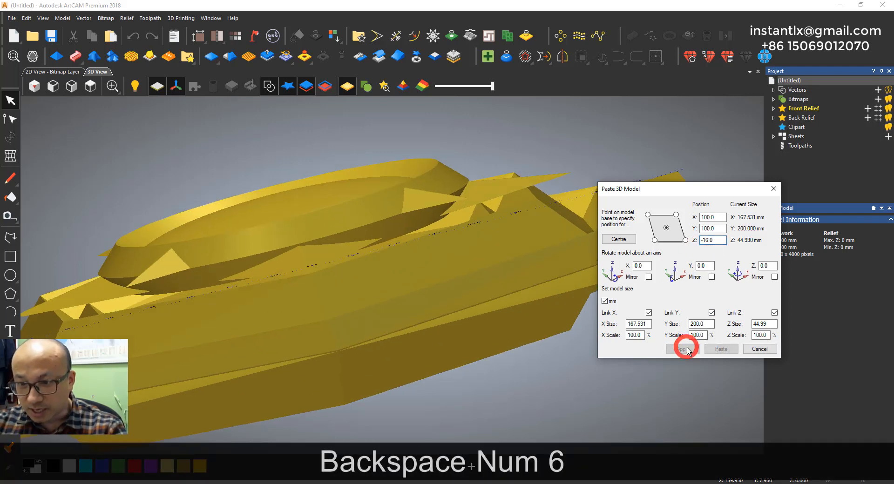
Step: Paste the positioned 3D model into the front relief and close the paste settings
mouse_move(462, 279)
mouse_down()
mouse_move(451, 341)
mouse_move(459, 366)
mouse_up()
scroll(457, 322, down, 2)
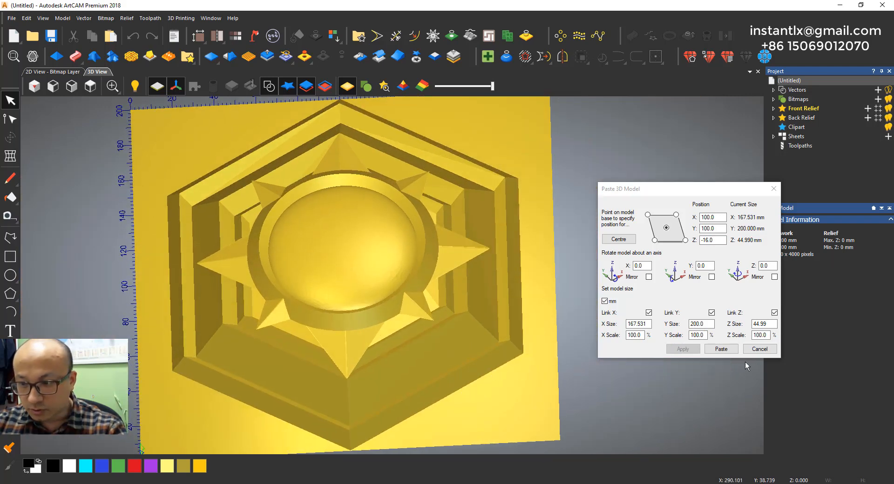
click(727, 349)
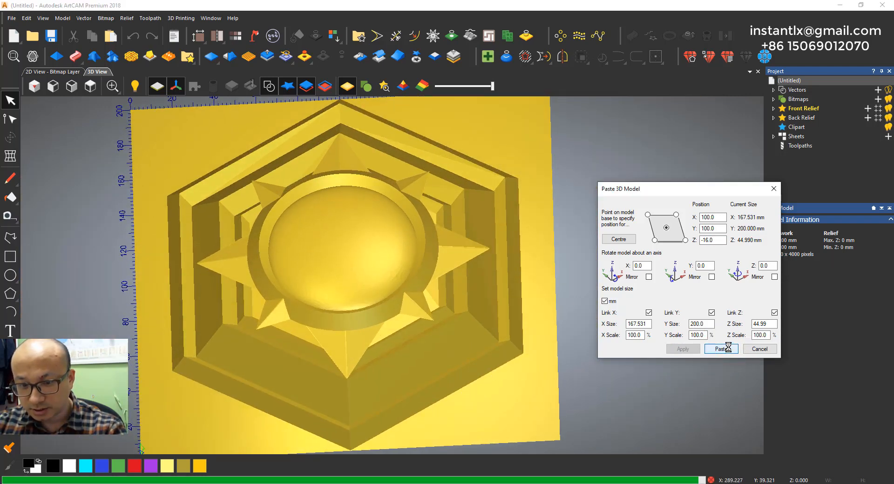
click(757, 349)
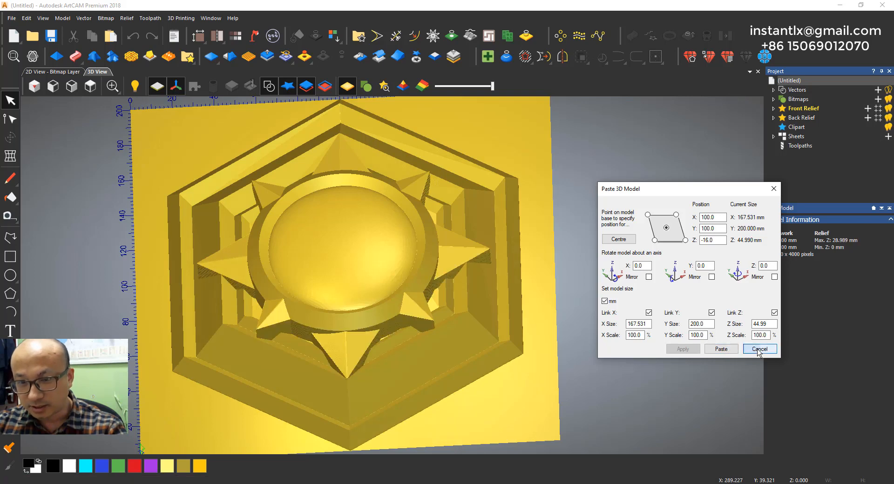
drag(424, 327, 496, 278)
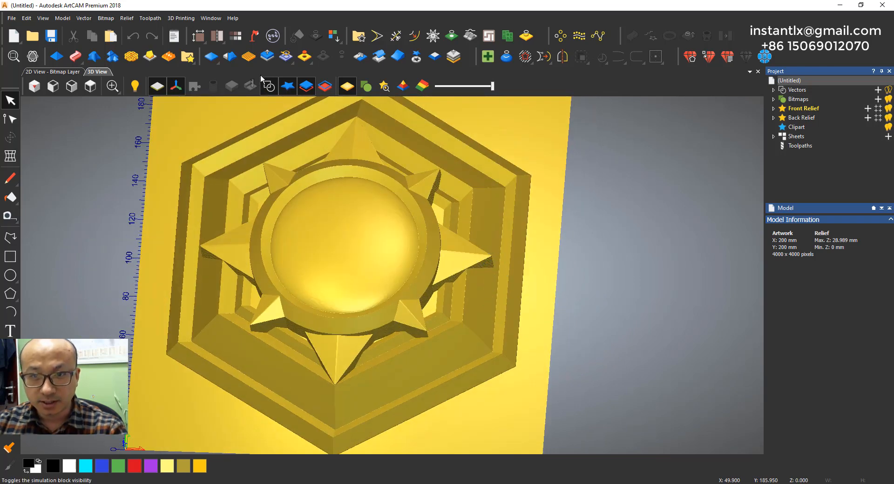
Step: Scale the whole relief to a height of 15 mm and leave the Scale Relief tool
click(268, 56)
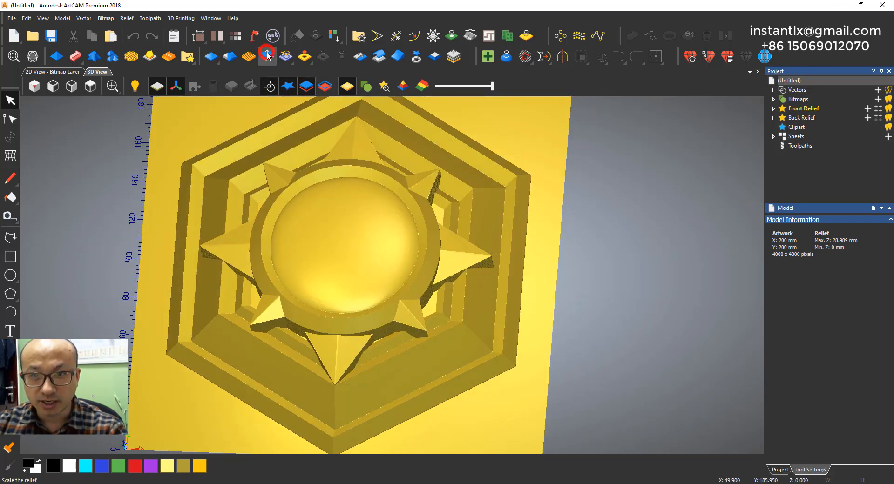
click(817, 128)
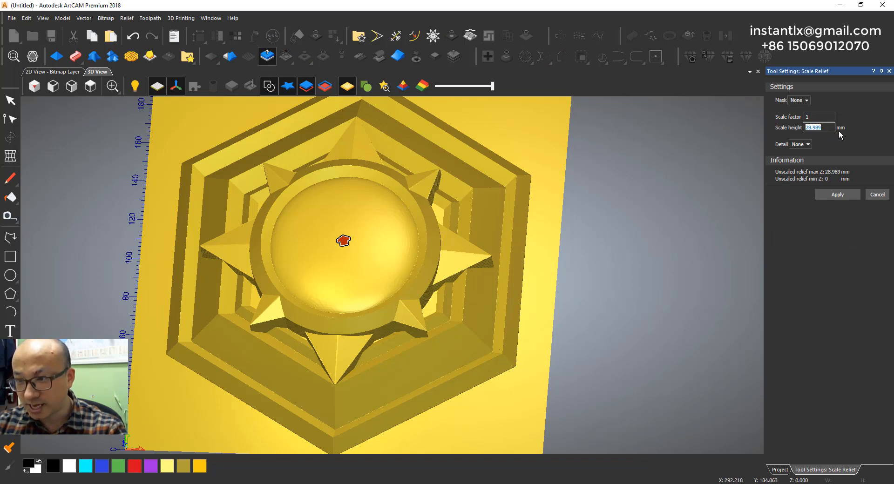
text(15)
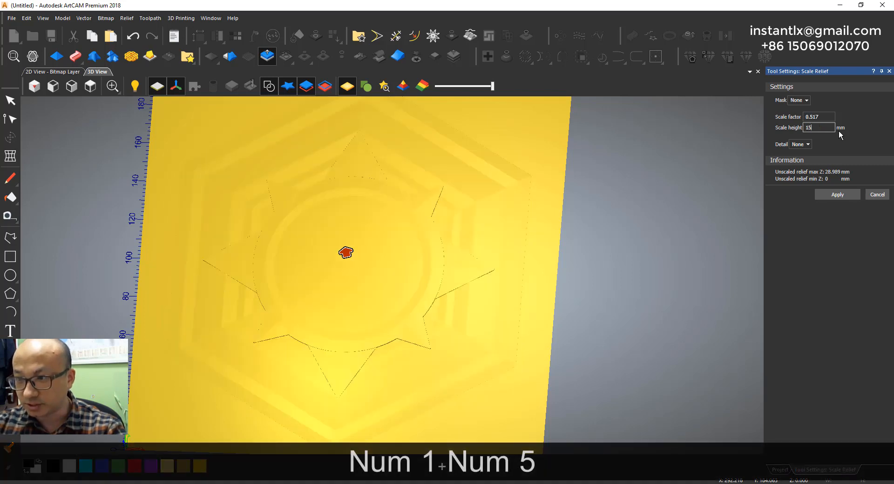
click(841, 195)
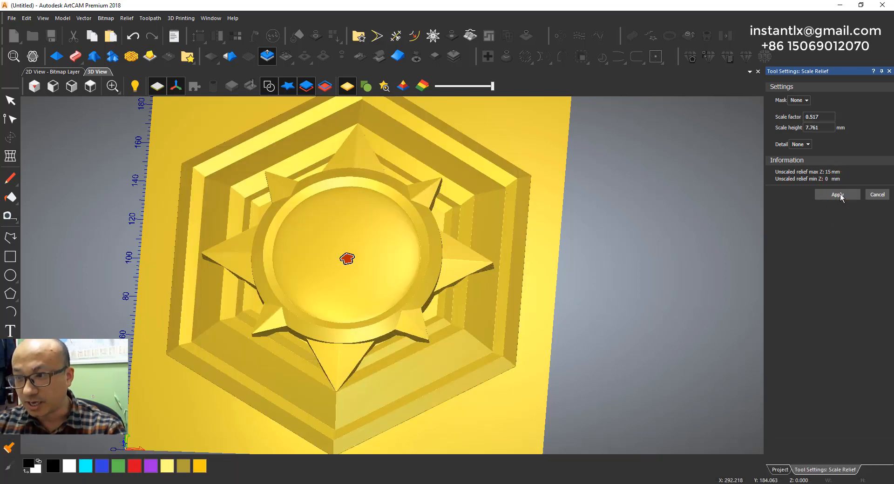
click(883, 196)
drag(355, 332, 292, 325)
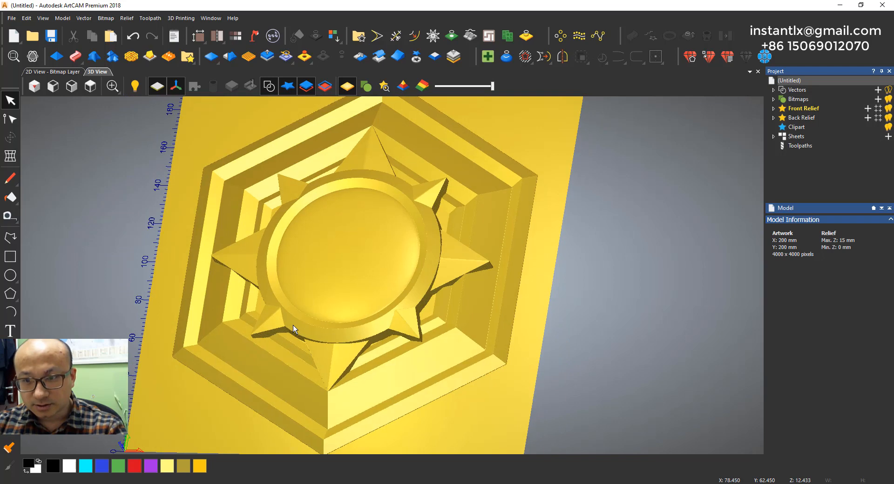
Step: Rename the relief layer under Front Relief as HEX
click(773, 108)
click(827, 119)
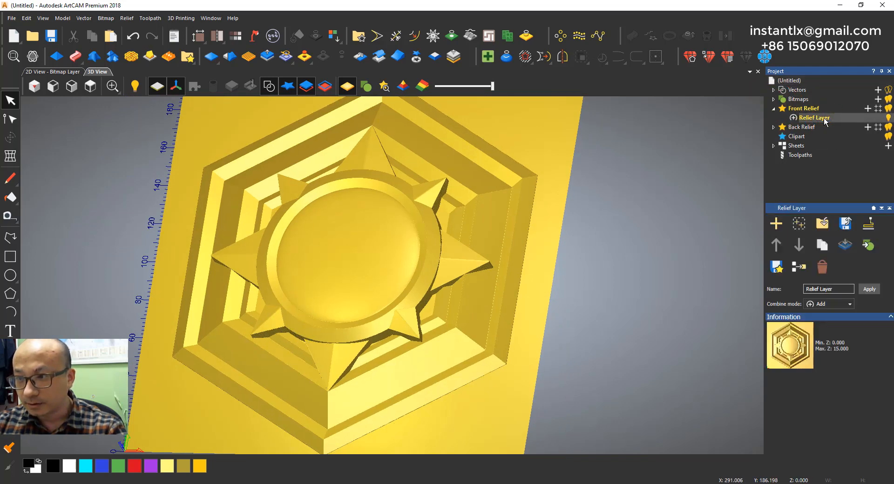
click(824, 118)
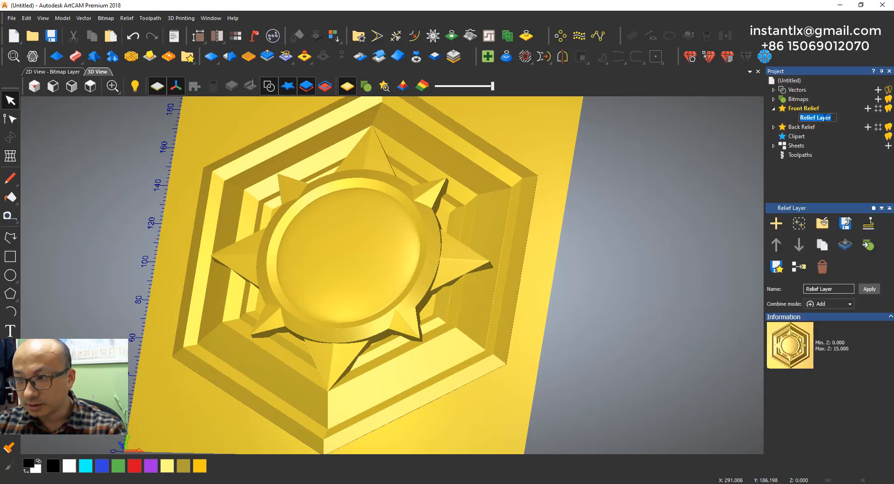
key(Caps_Lock)
text(HEX)
key(Return)
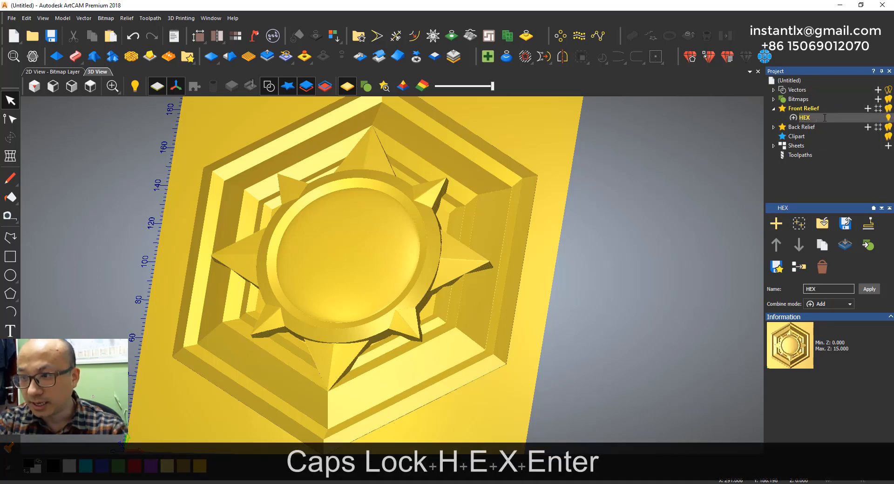
key(Caps_Lock)
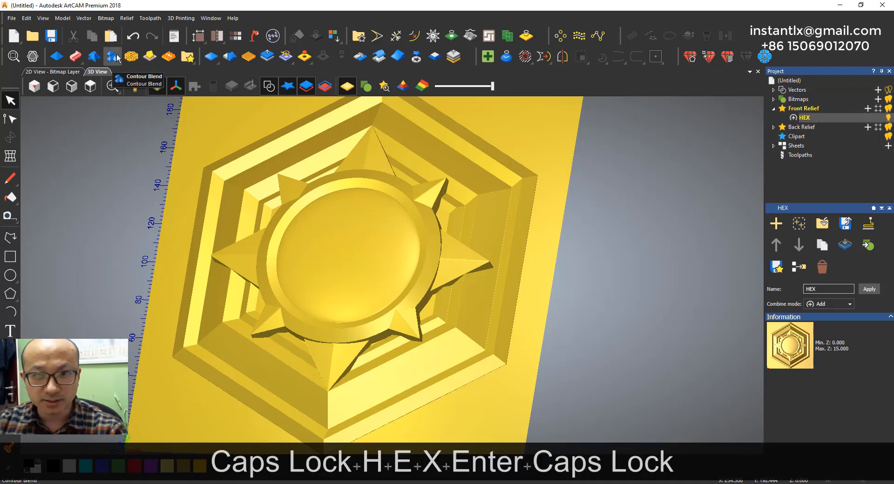
Step: Store the HEX relief layer in the personal relief clipart library
click(188, 58)
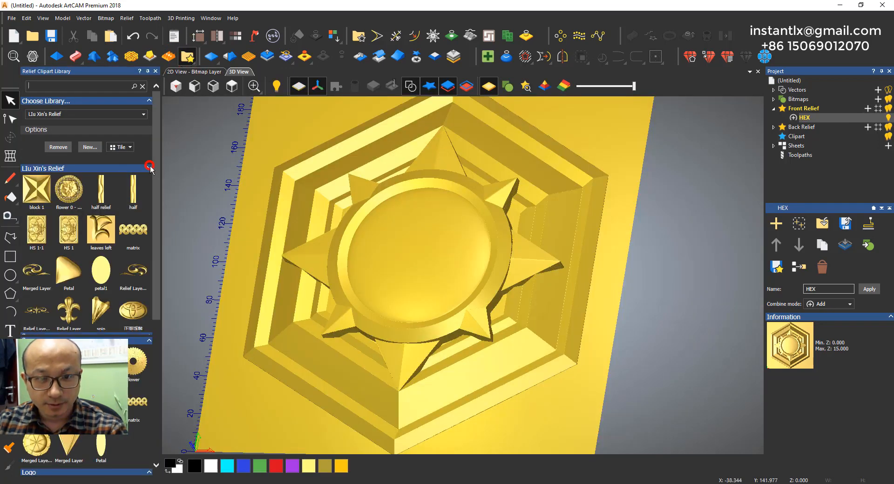
click(150, 168)
click(150, 179)
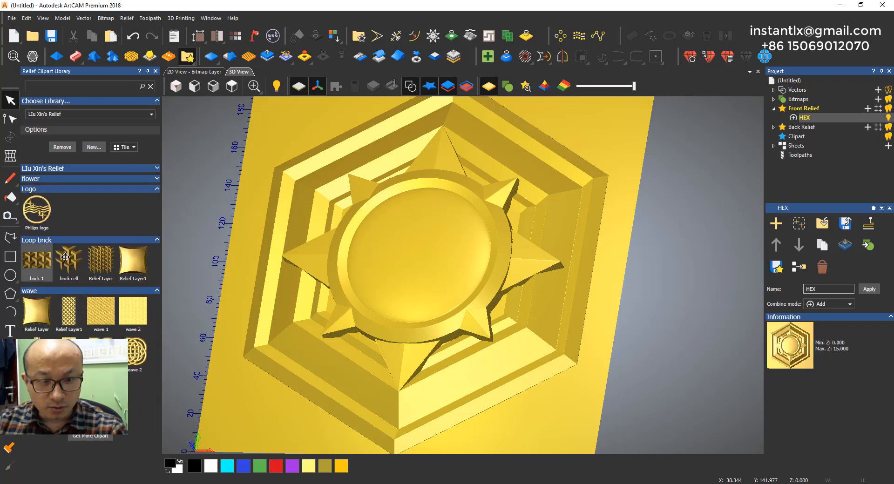
click(158, 169)
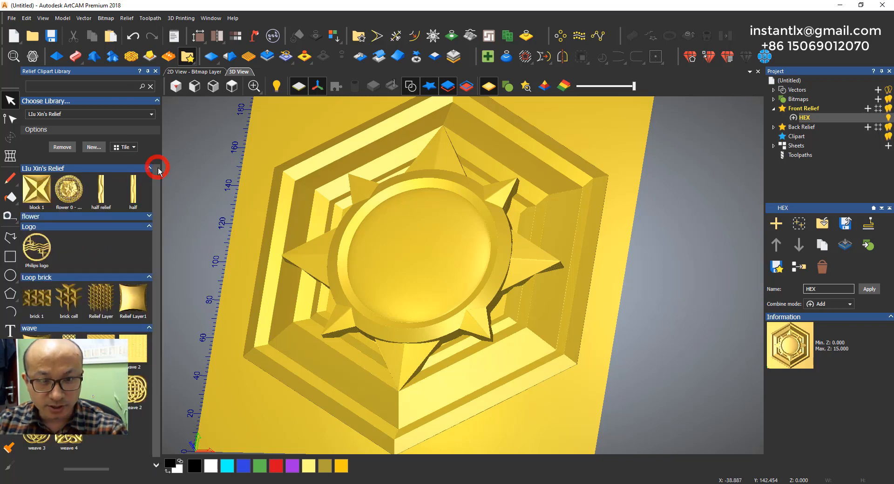
drag(806, 123, 98, 250)
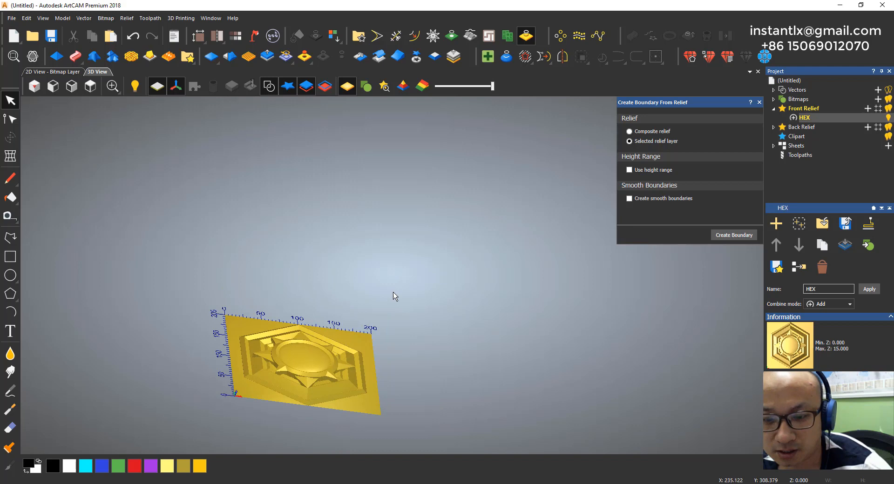
Step: Close the Create Boundary From Relief tool and start a Machine Relief toolpath with the relief seen from above
drag(393, 293, 287, 373)
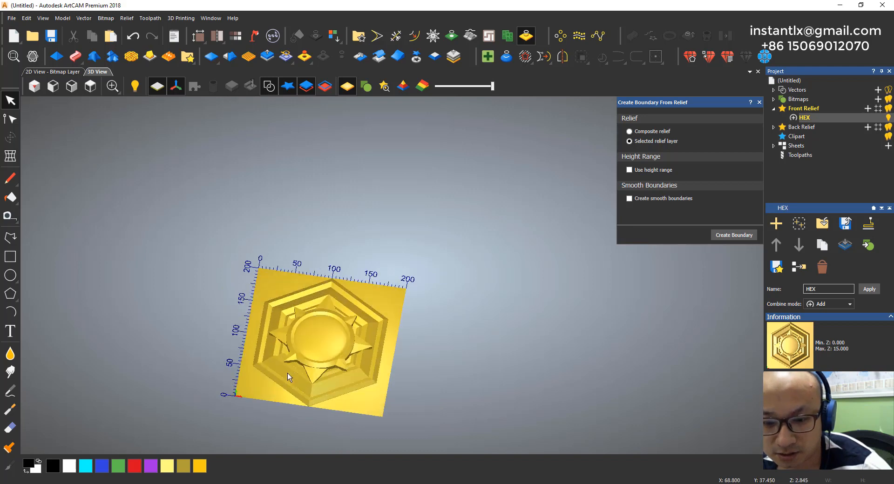
middle_drag(297, 373, 414, 335)
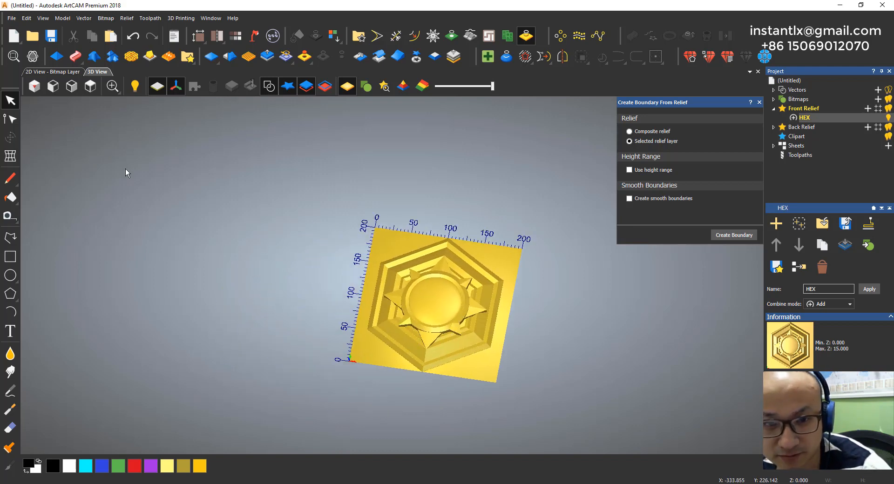
click(90, 86)
click(800, 155)
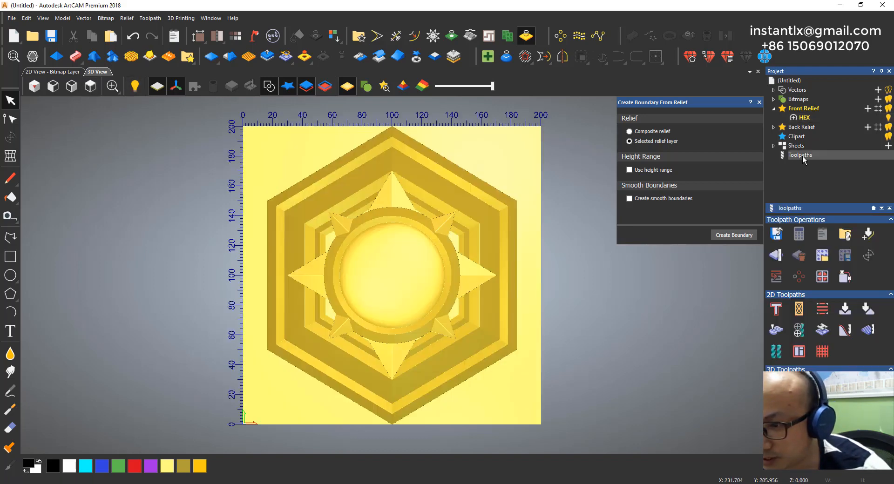
click(760, 102)
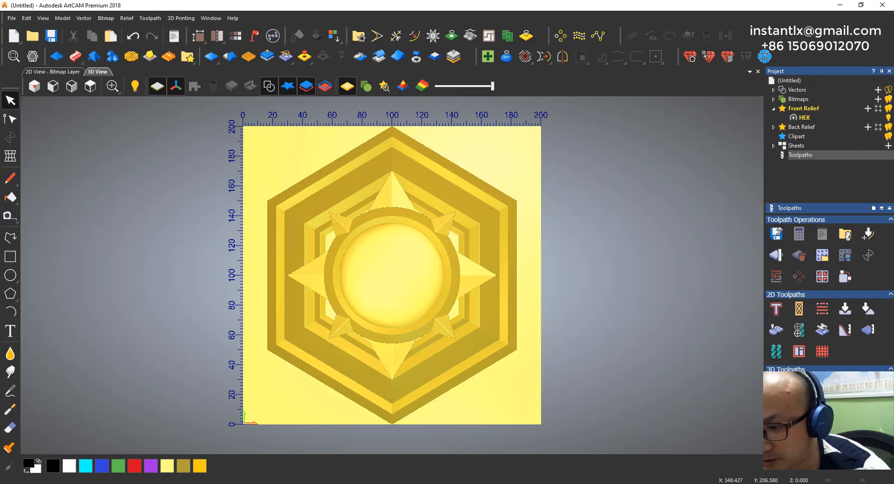
drag(572, 117, 674, 106)
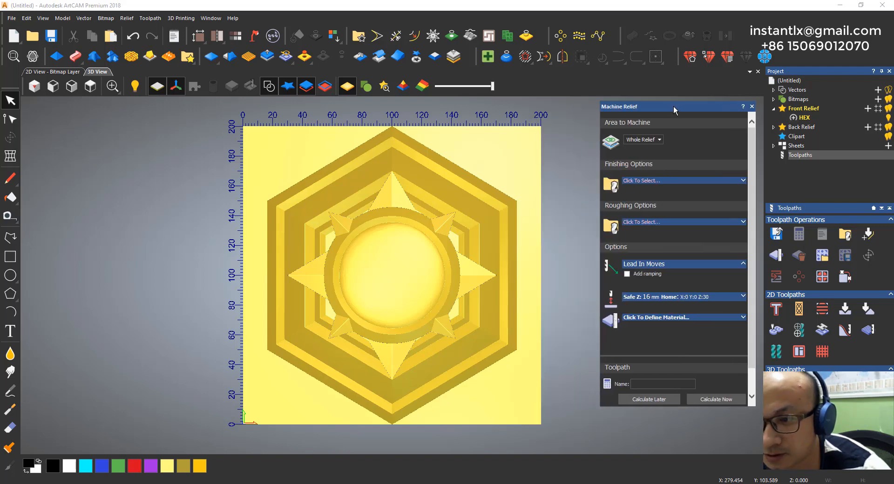
Step: Choose the Ball Nose 6 mm from the 3D Finishing tools as the finishing tool for the Machine Relief toolpath
click(642, 184)
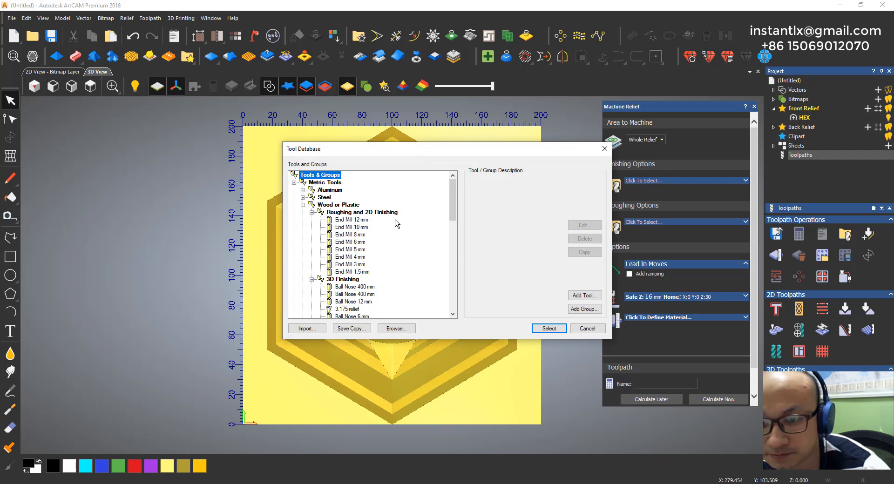
drag(524, 147, 471, 144)
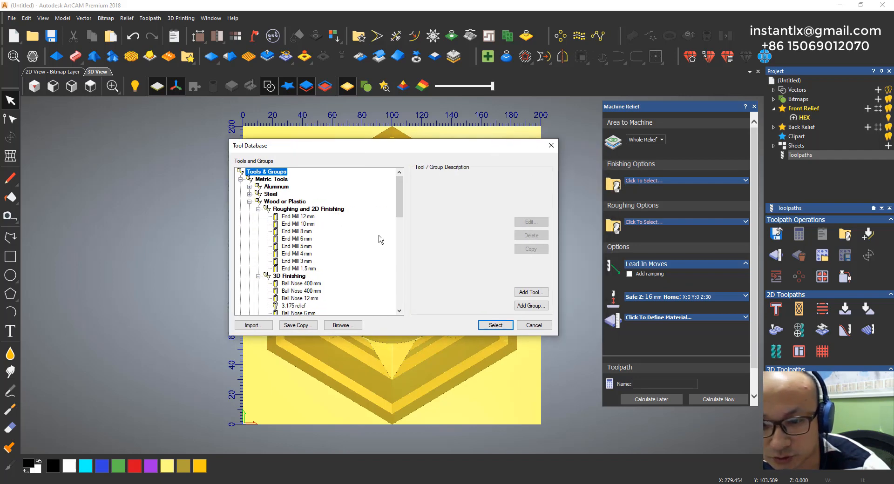
scroll(312, 266, down, 2)
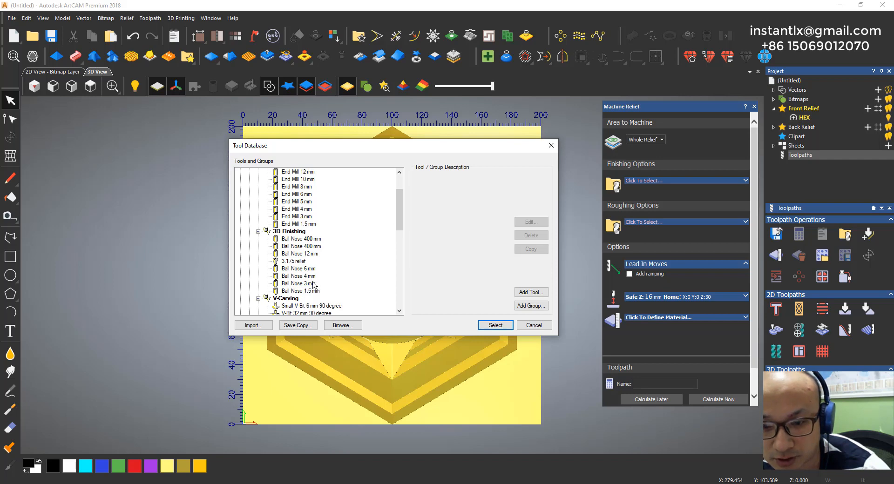
click(311, 269)
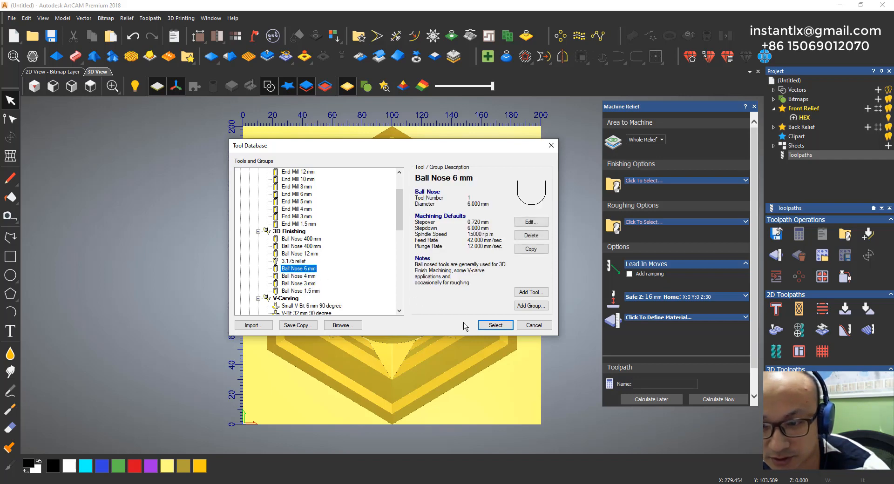
click(491, 326)
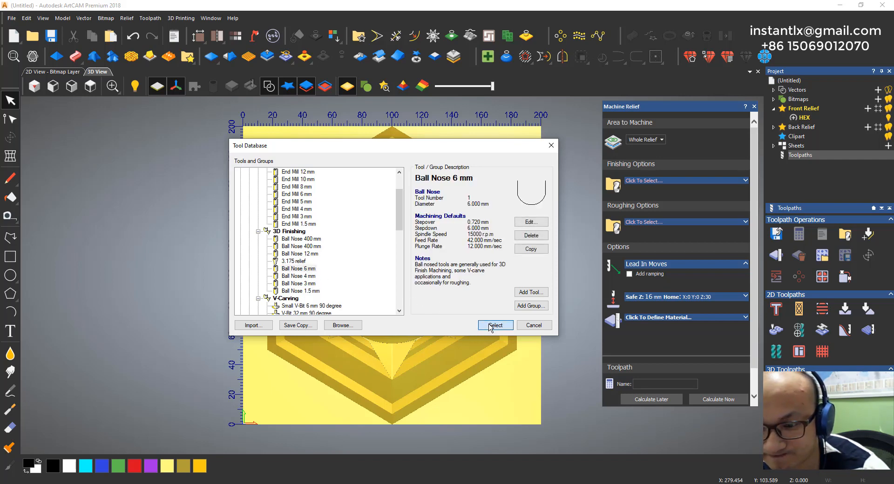
Step: Choose the End Mill 6 mm as the roughing tool and set its stepdown to 3 mm
scroll(697, 257, down, 3)
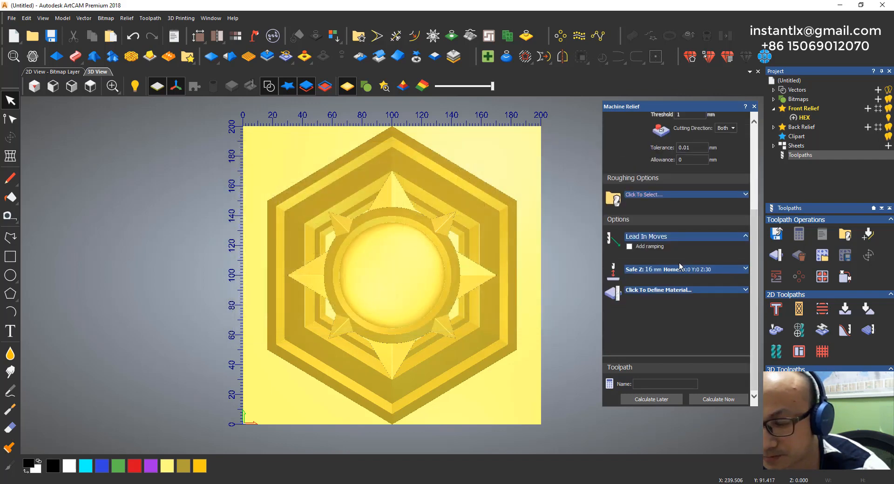
click(646, 195)
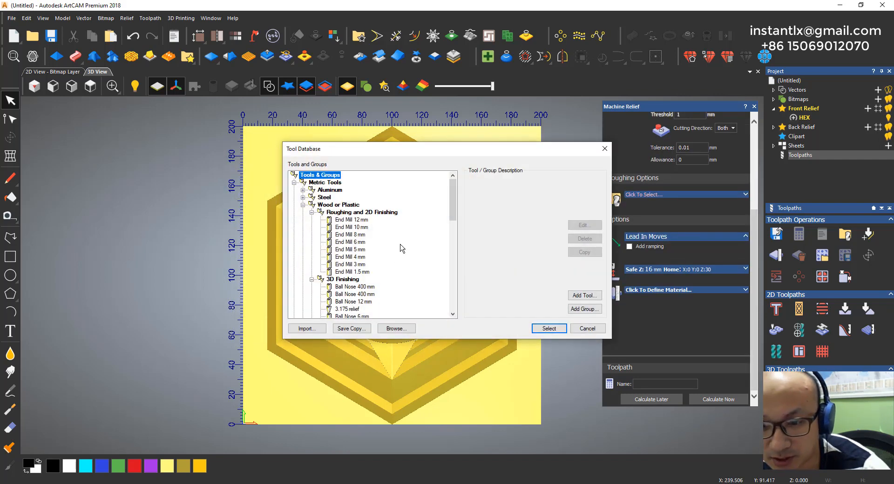
click(361, 242)
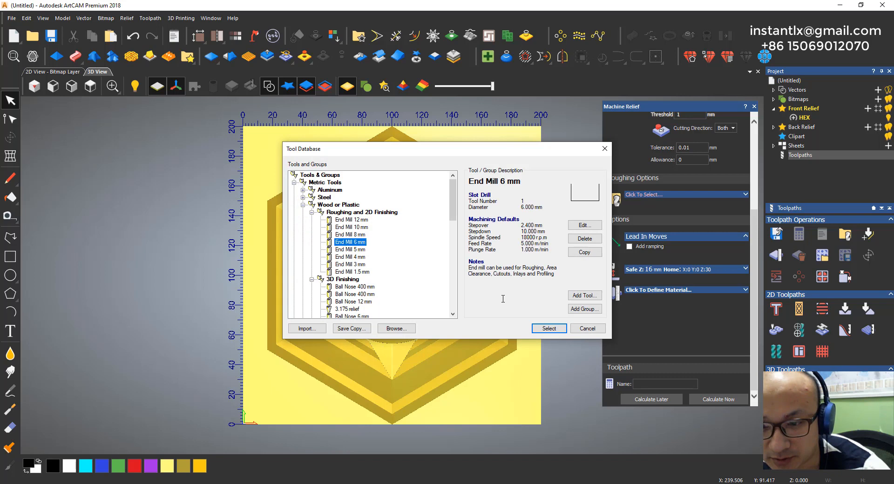
click(549, 328)
click(746, 195)
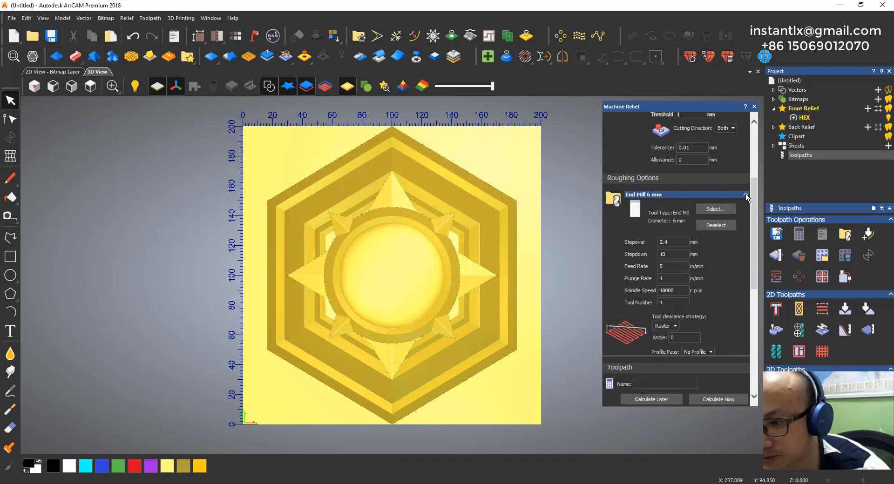
double_click(678, 254)
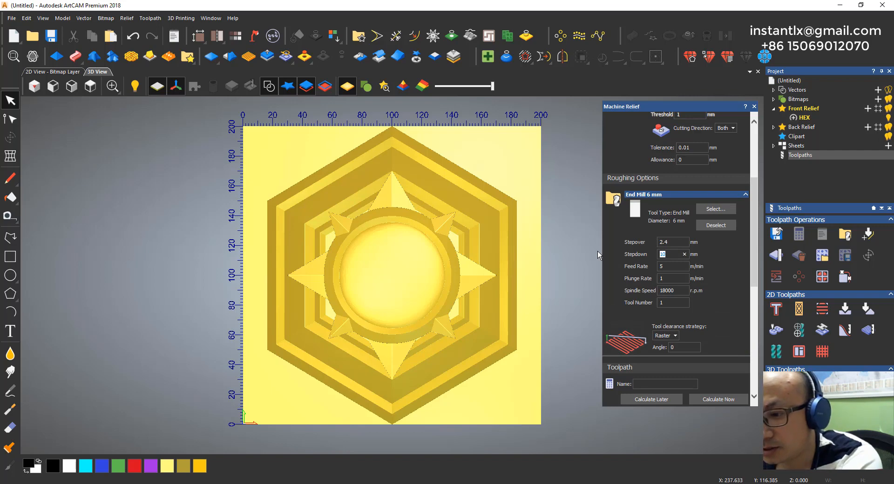
text(3)
Step: Define the material for the Machine Relief toolpath with a thickness of 20 mm
scroll(722, 311, down, 2)
scroll(720, 309, down, 5)
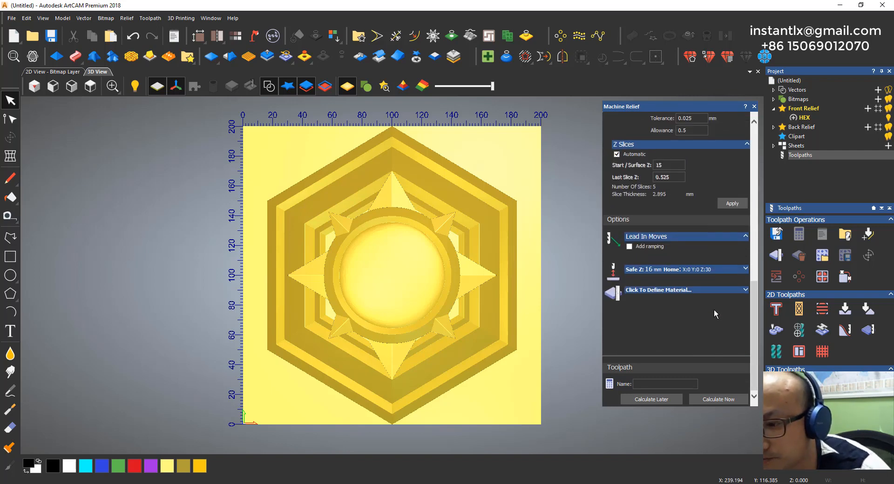
click(671, 290)
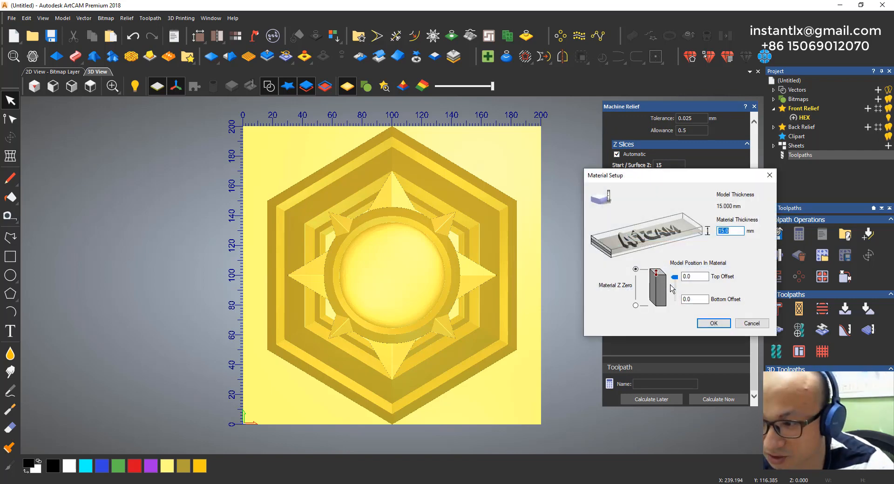
text(20)
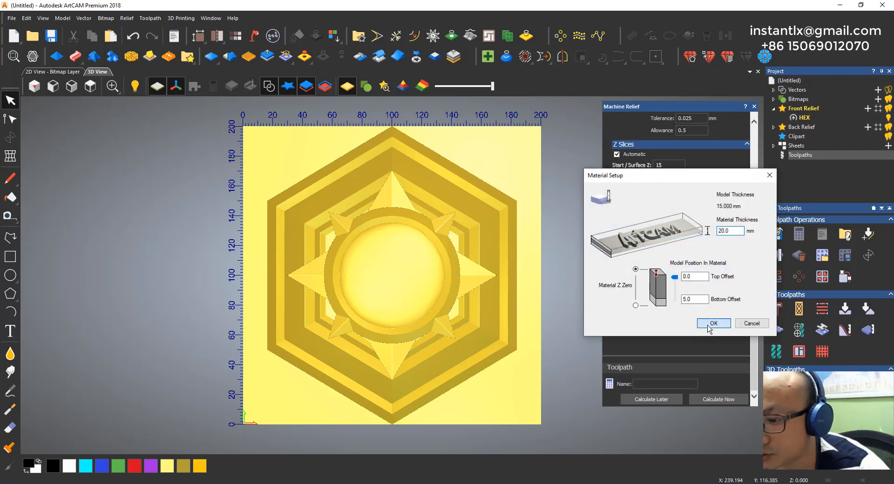
click(708, 327)
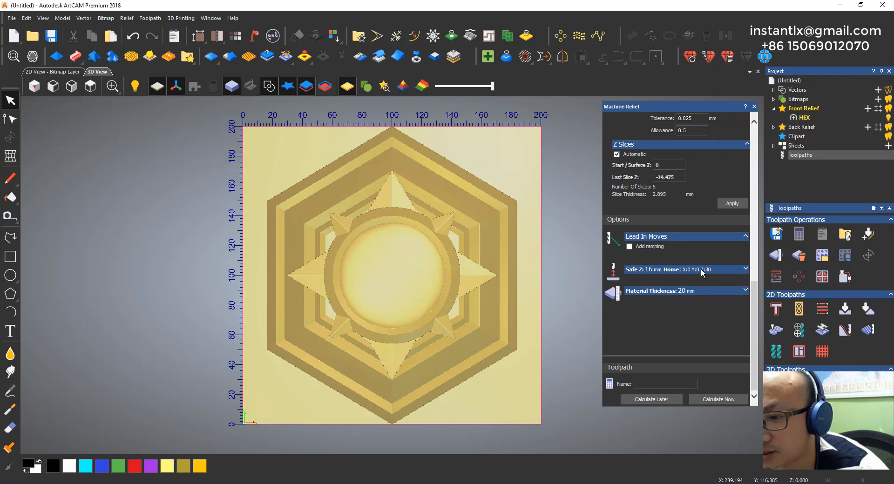
Step: Review the roughing settings and calculate the Machine Relief toolpath
scroll(700, 269, up, 3)
scroll(700, 273, up, 2)
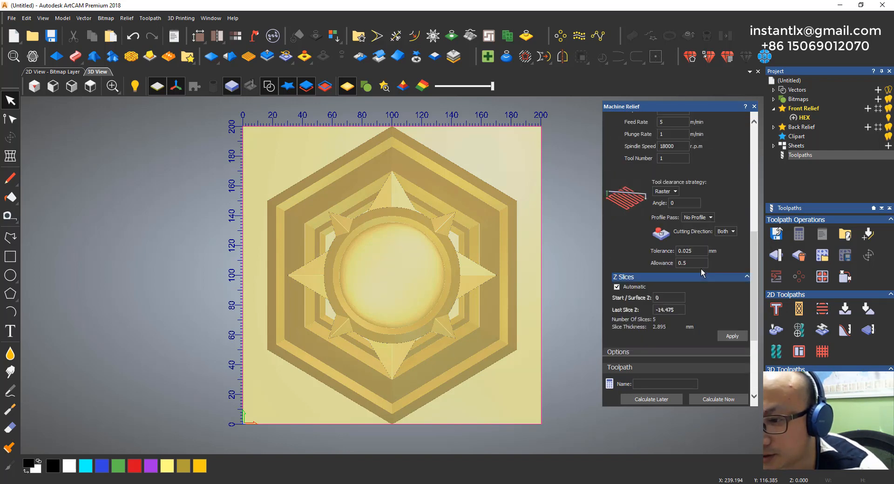
scroll(701, 269, up, 4)
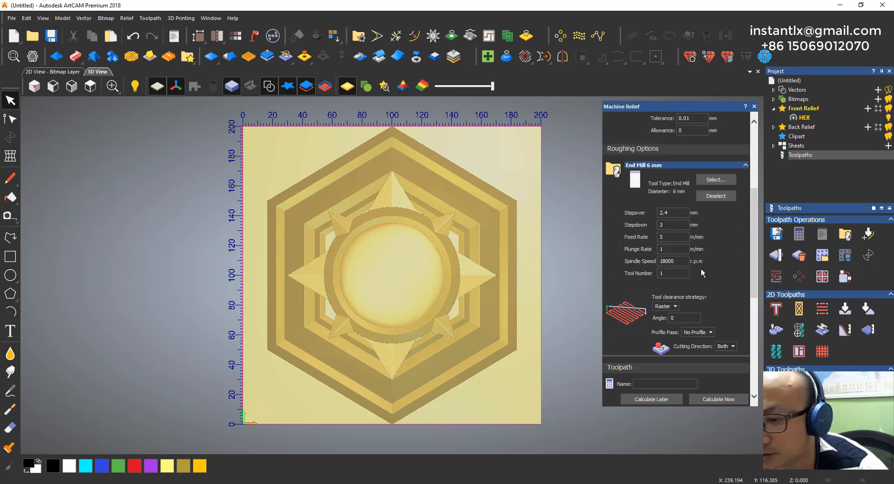
scroll(701, 269, down, 6)
click(716, 400)
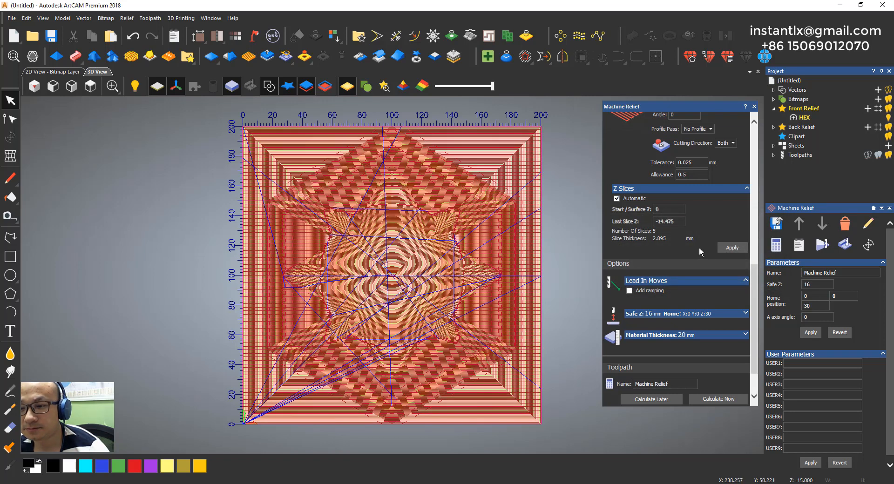
Step: Close the Machine Relief settings and set up a toolpath simulation of the whole model at standard resolution
scroll(699, 247, up, 3)
scroll(696, 250, down, 5)
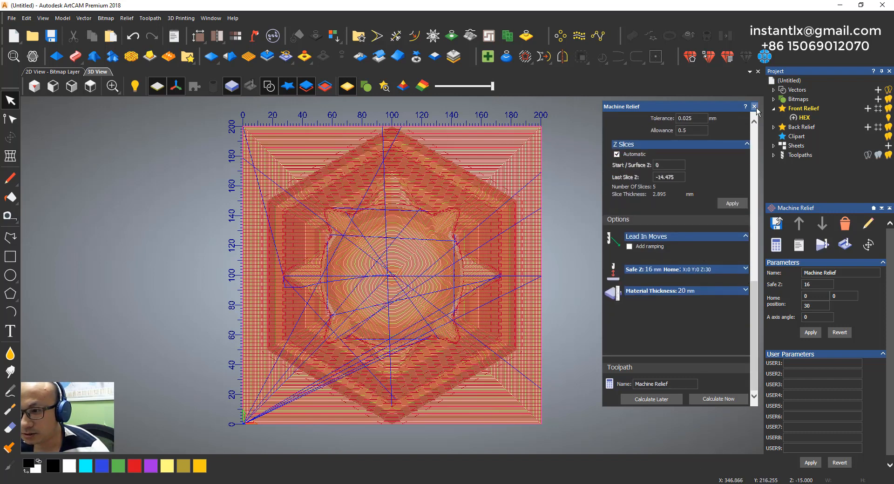
click(754, 107)
click(822, 245)
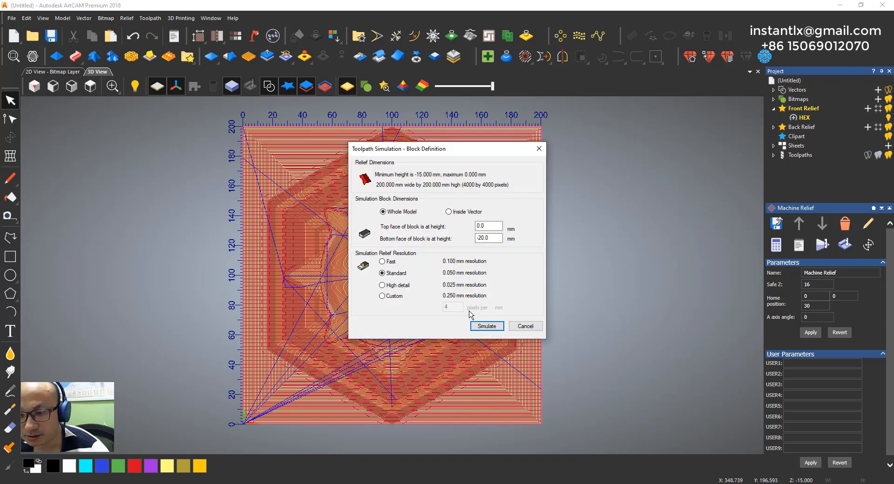
click(486, 326)
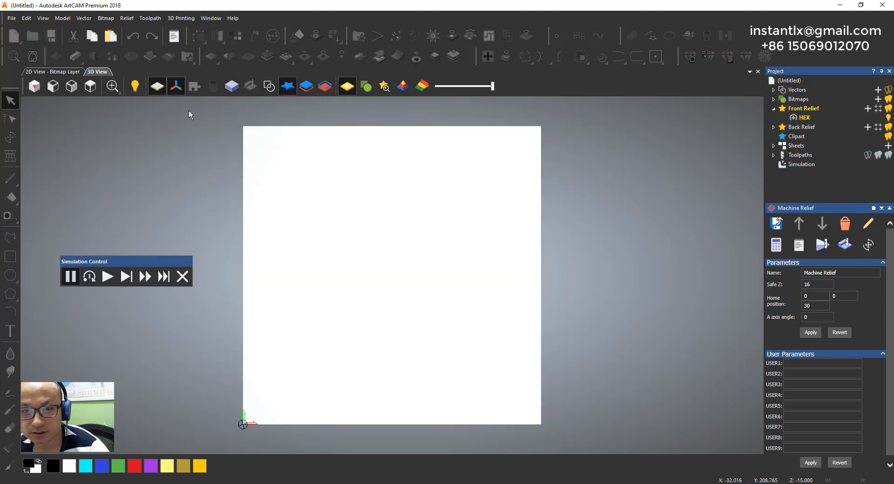
Step: Fast-forward the simulation through the End Mill 6 mm roughing pass in an isometric view
click(33, 87)
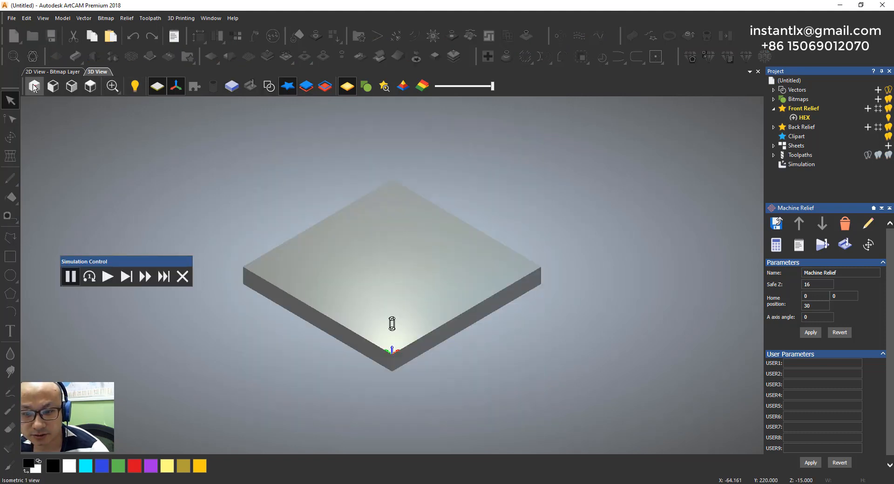
scroll(380, 323, up, 3)
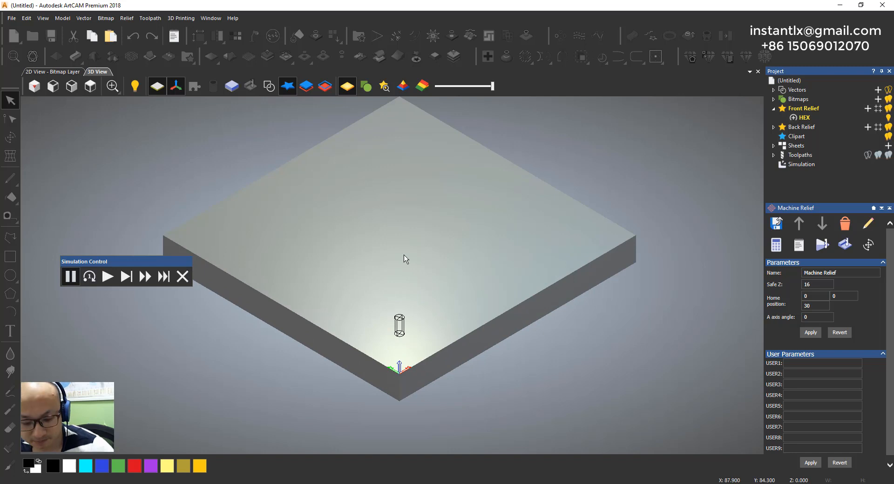
middle_drag(415, 266, 455, 284)
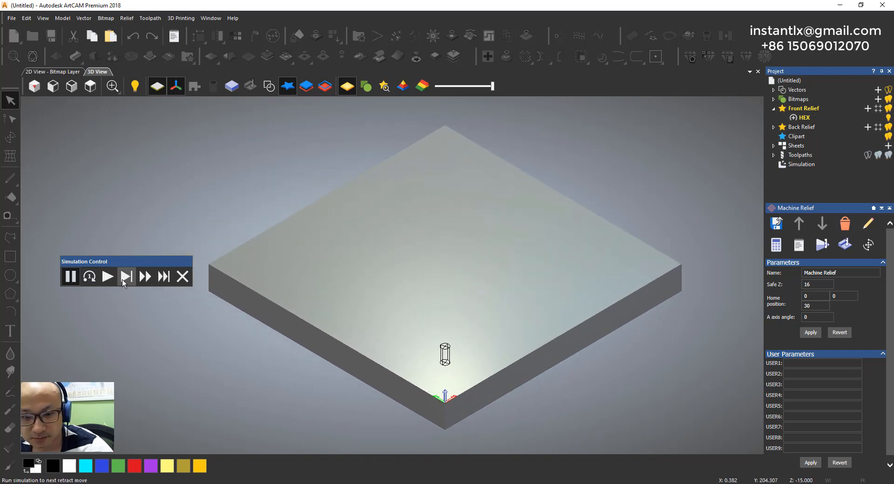
click(145, 277)
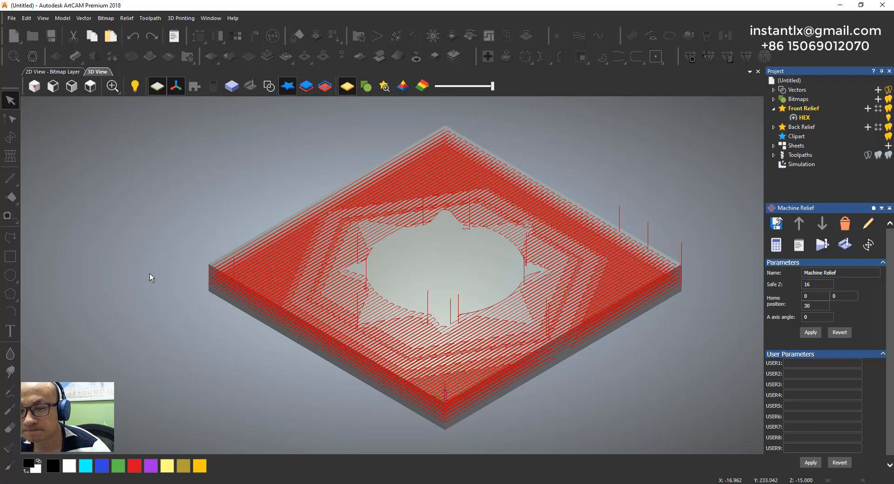
Step: Examine the roughed block and the roughing and finishing passes and tool settings of the Machine Relief toolpath
drag(500, 296, 470, 326)
click(773, 154)
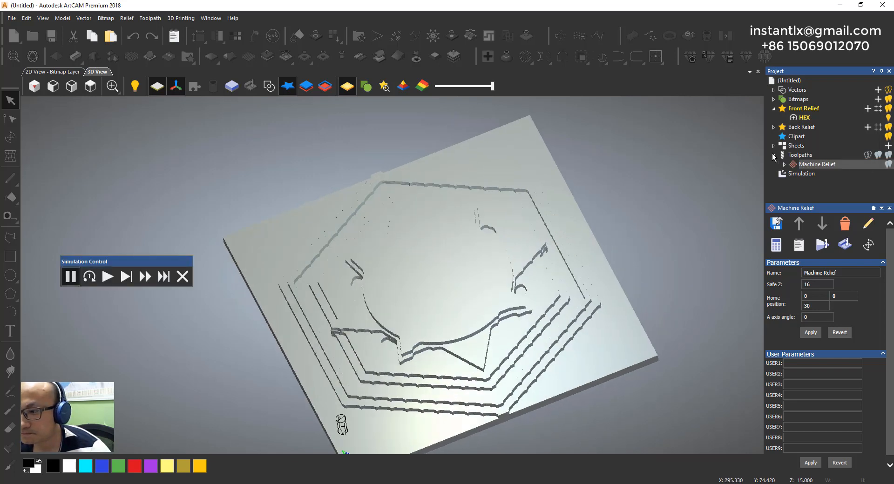
click(784, 164)
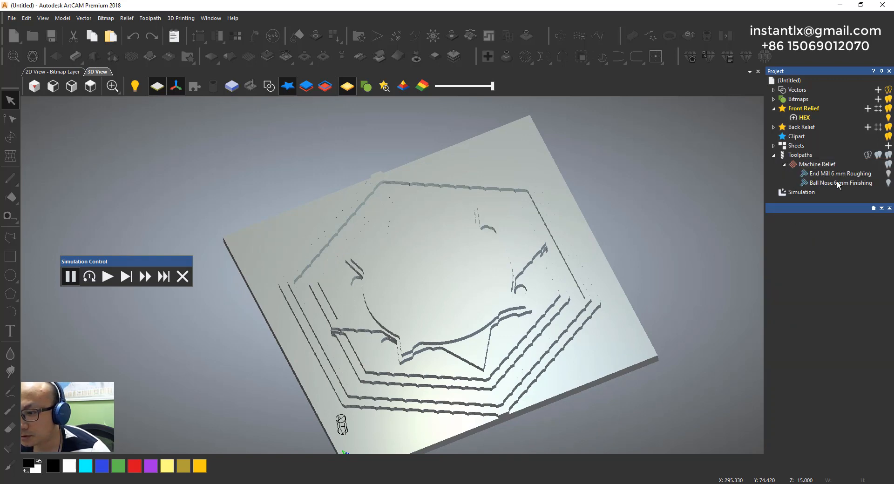
double_click(838, 185)
click(754, 107)
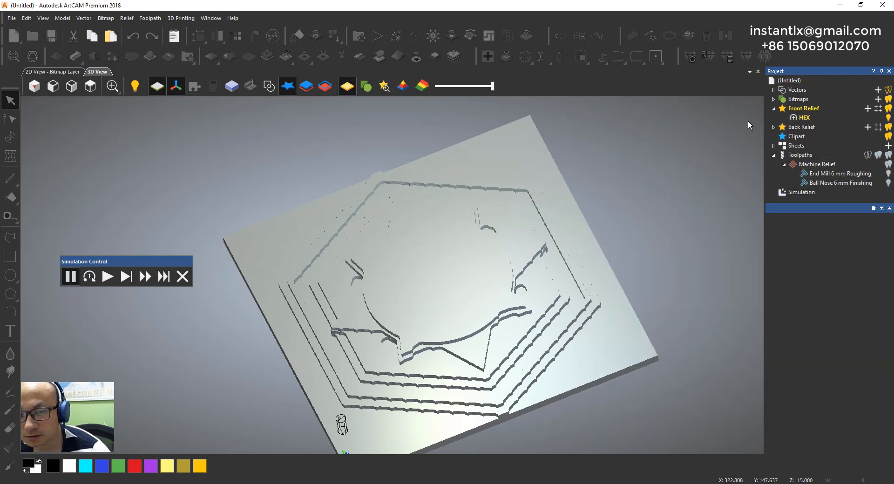
double_click(823, 165)
scroll(723, 219, down, 1)
scroll(723, 219, up, 1)
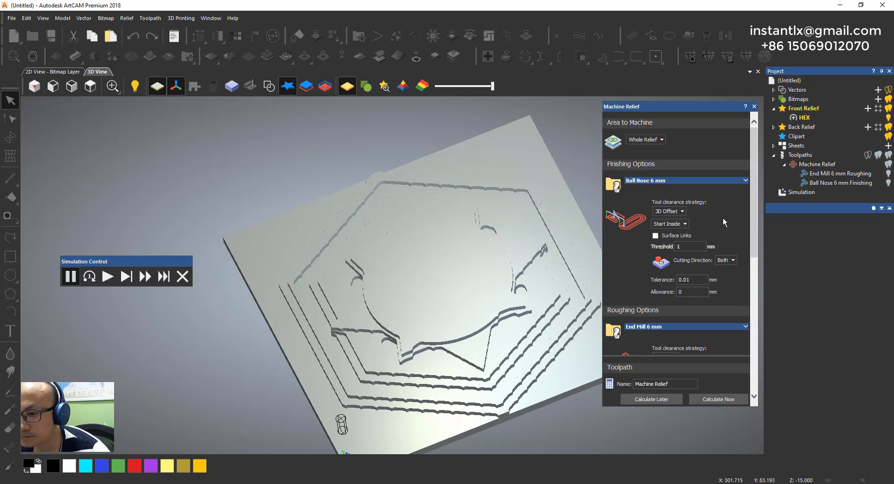
click(745, 181)
click(745, 181)
scroll(727, 226, down, 1)
click(754, 107)
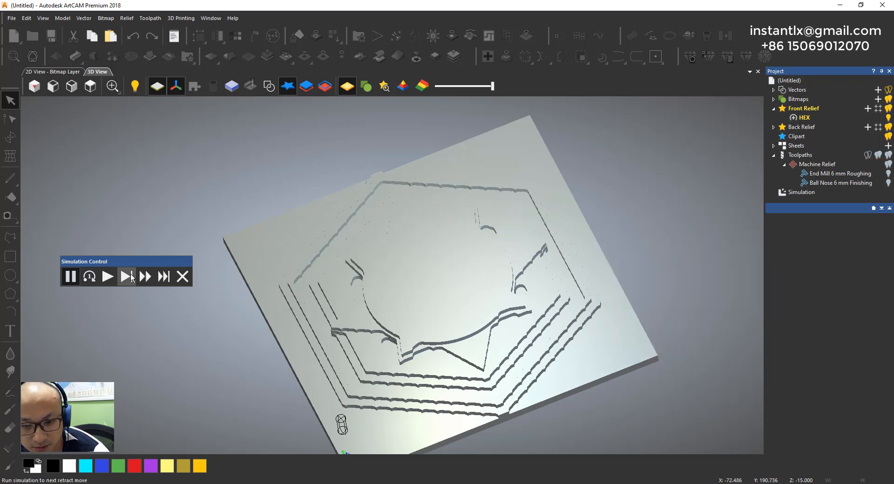
Step: Resume the simulation into the Ball Nose 6 mm finishing pass, stop it, and dismiss the script error
click(153, 278)
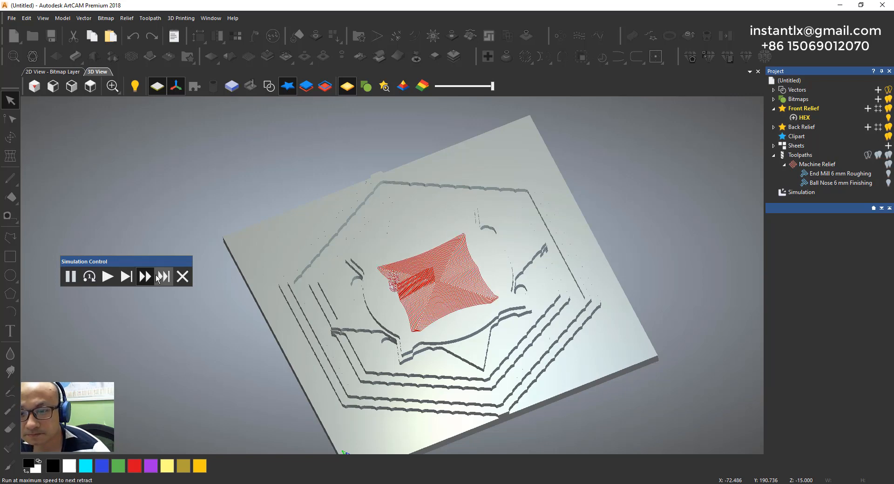
click(157, 279)
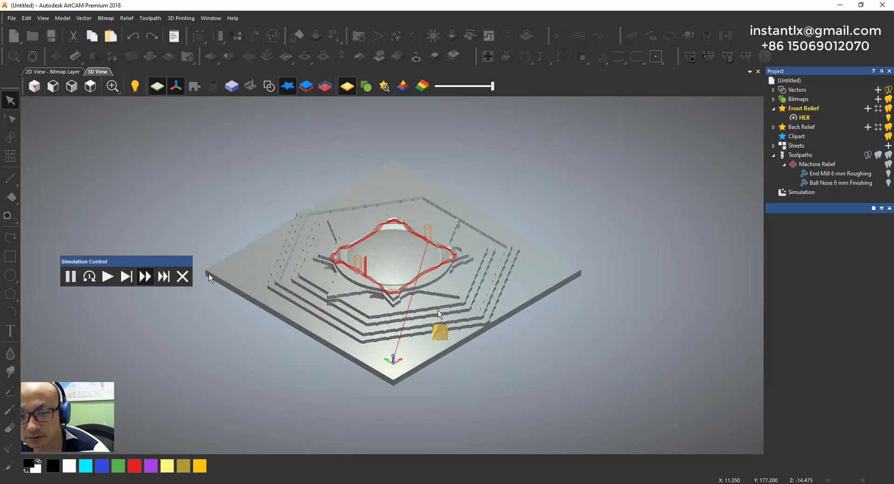
click(182, 276)
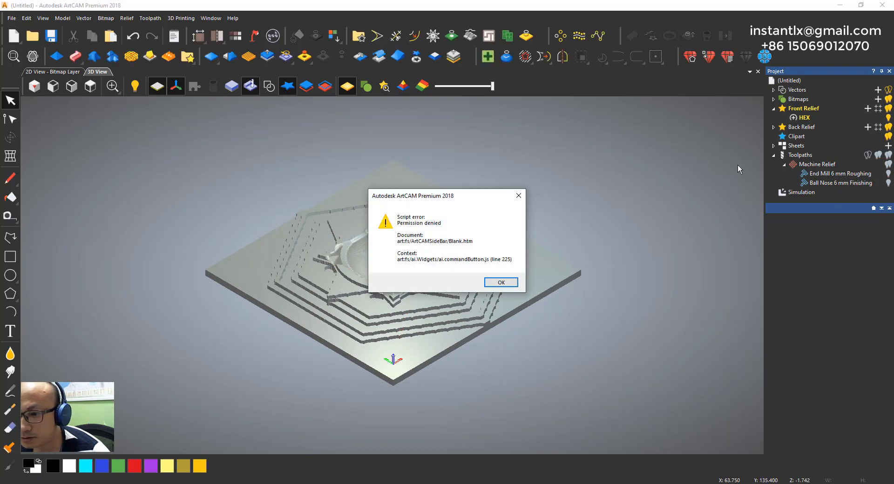
click(500, 281)
Step: Run a fast simulation of the entire Machine Relief toolpath and inspect the carved block from above
click(828, 164)
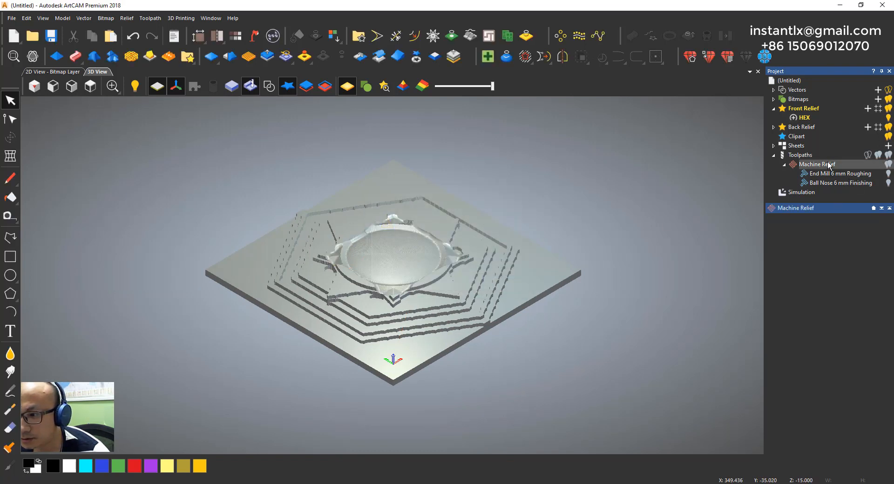
click(851, 243)
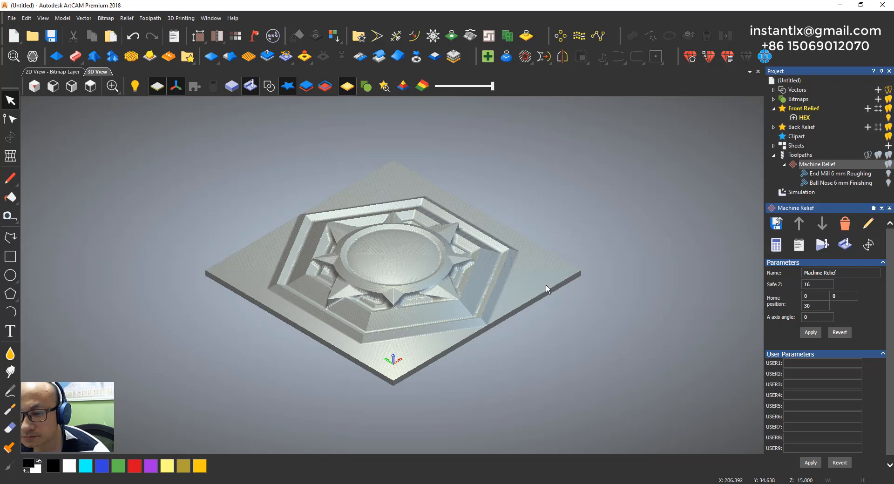
drag(545, 285, 506, 320)
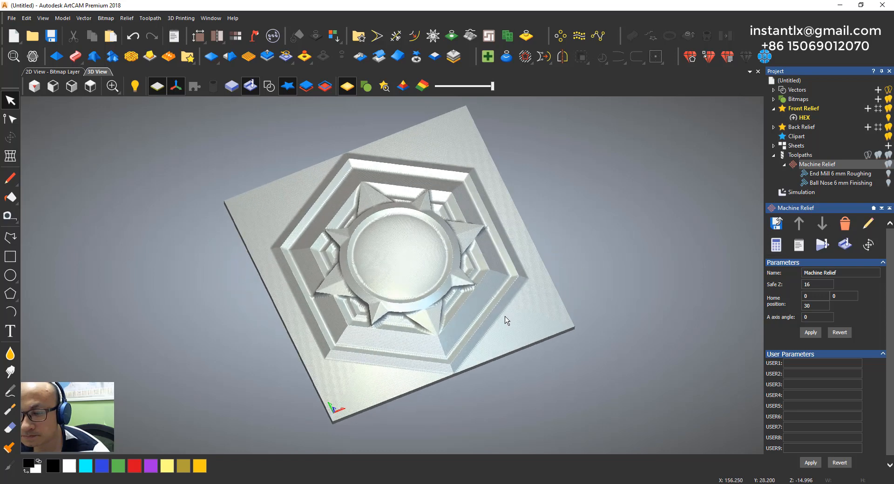
Step: Render the simulated block in the Teak (V) material, inspect it, and reselect the Machine Relief toolpath
click(810, 192)
click(801, 296)
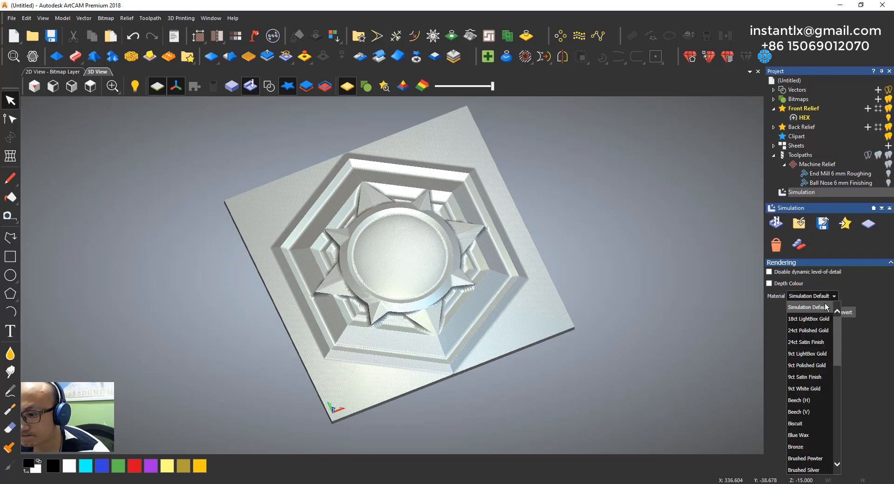
scroll(824, 393, down, 5)
drag(844, 456, 828, 467)
click(808, 469)
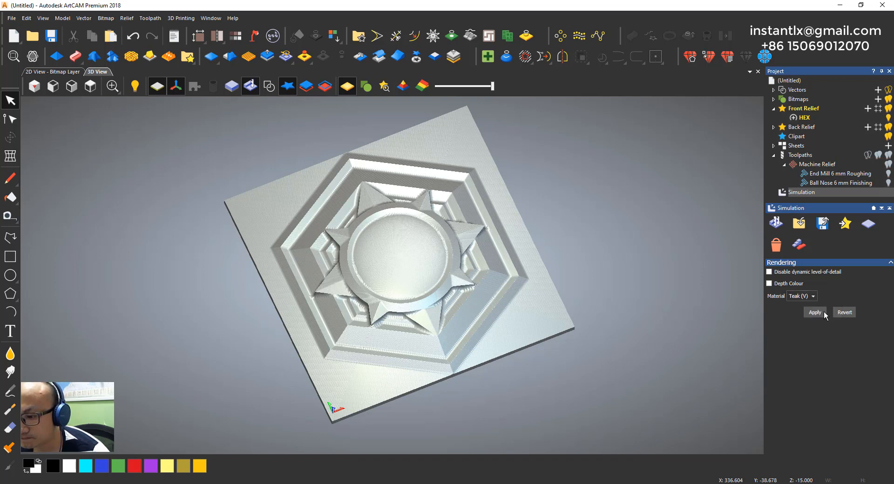
click(815, 312)
drag(536, 337, 532, 340)
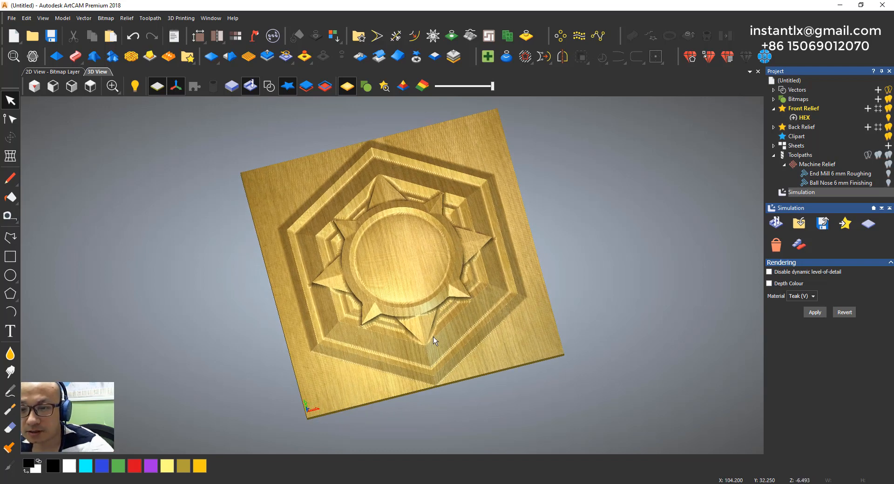
drag(433, 337, 454, 312)
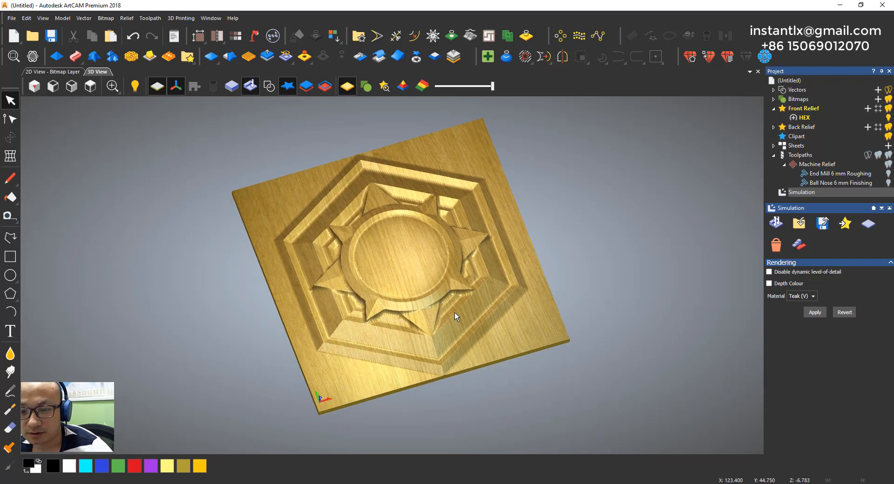
click(818, 165)
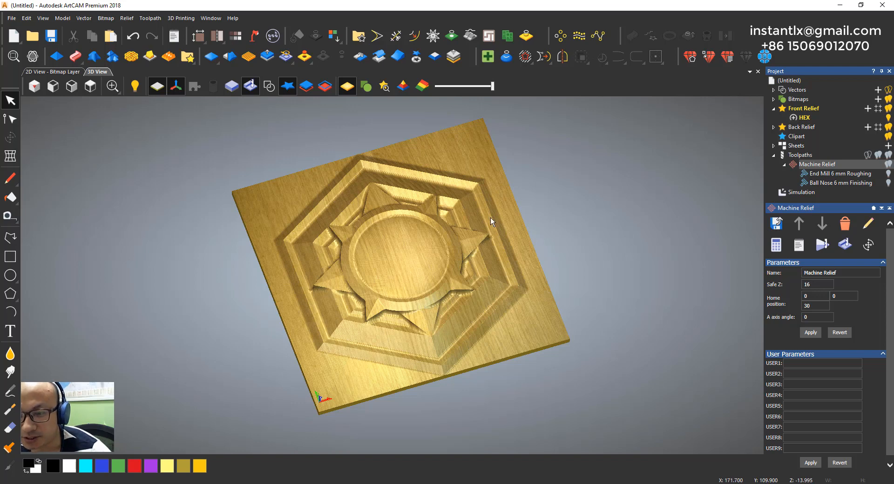
Step: Examine the carved block and the HEX relief from several angles in ArtCAM, and switch to Blender to view the original medallion model
drag(482, 255, 524, 274)
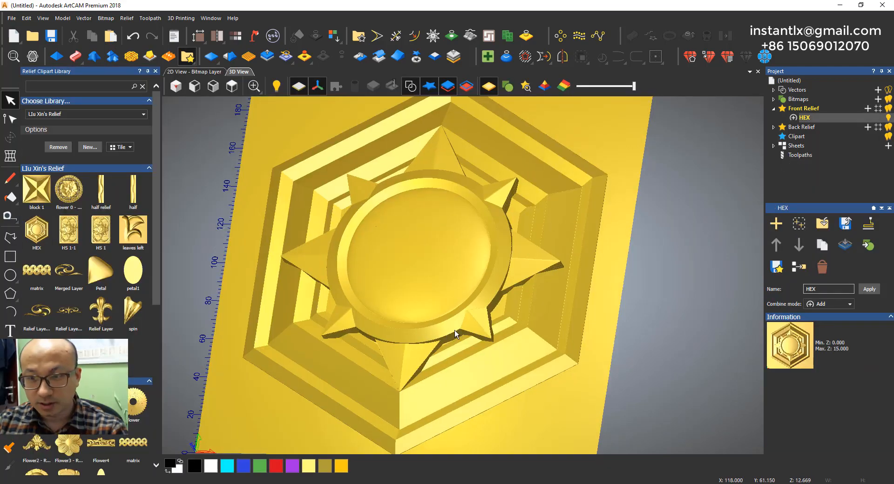
scroll(549, 378, down, 1)
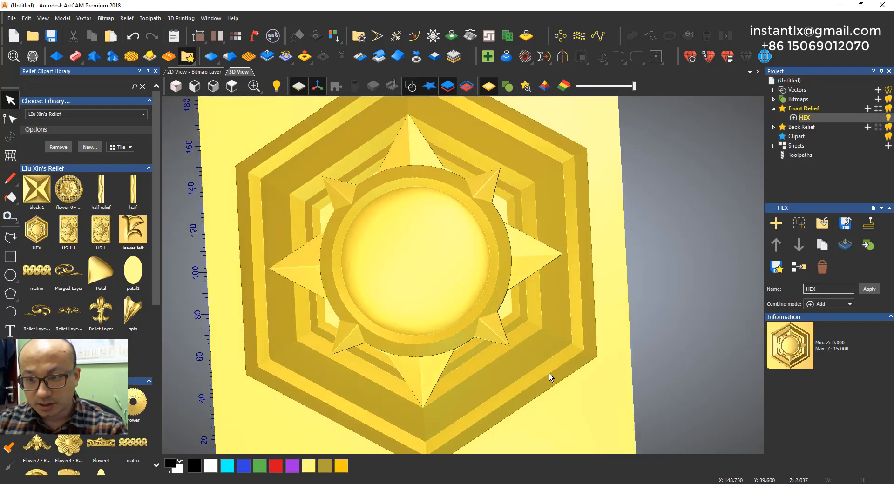
drag(549, 373, 521, 349)
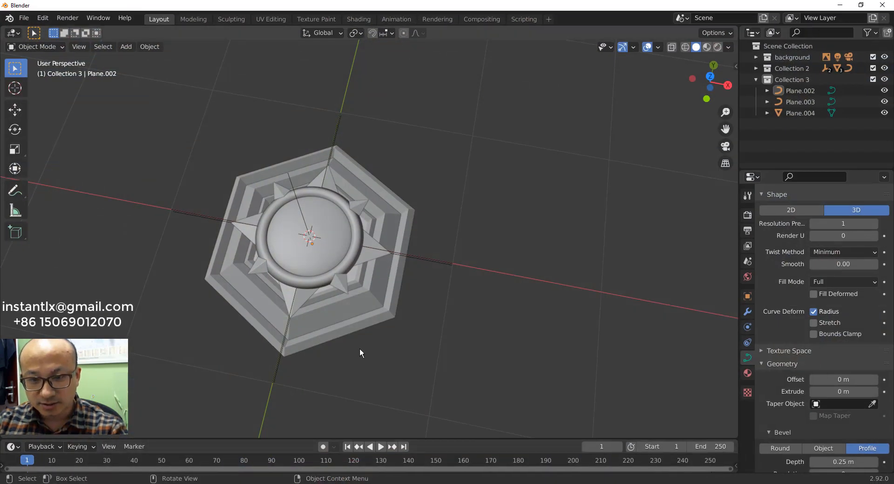
middle_drag(361, 353, 379, 334)
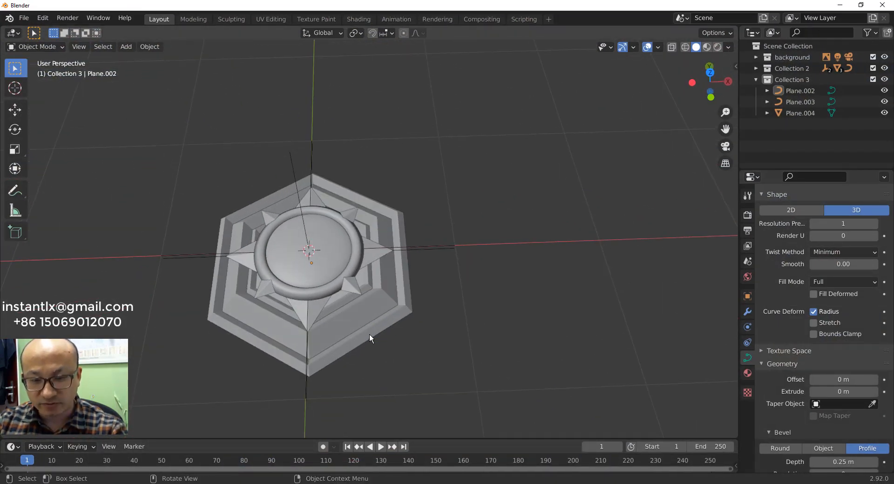
middle_drag(319, 328, 338, 311)
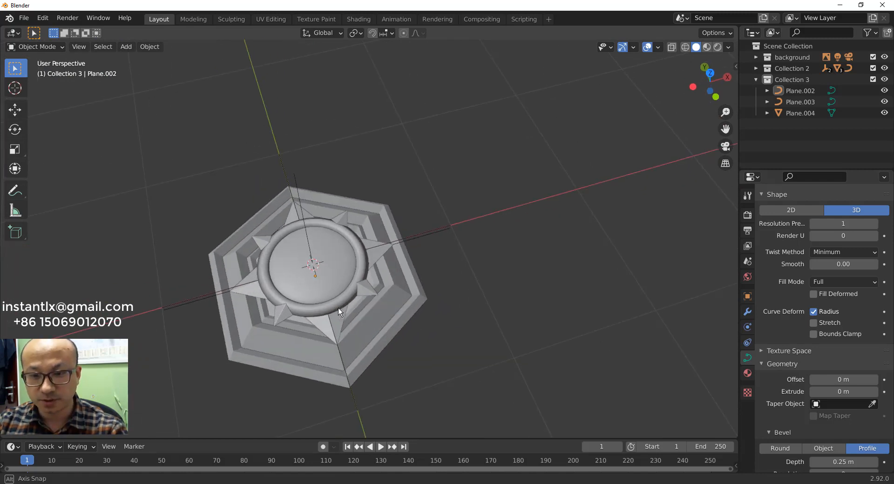
middle_drag(338, 309, 339, 308)
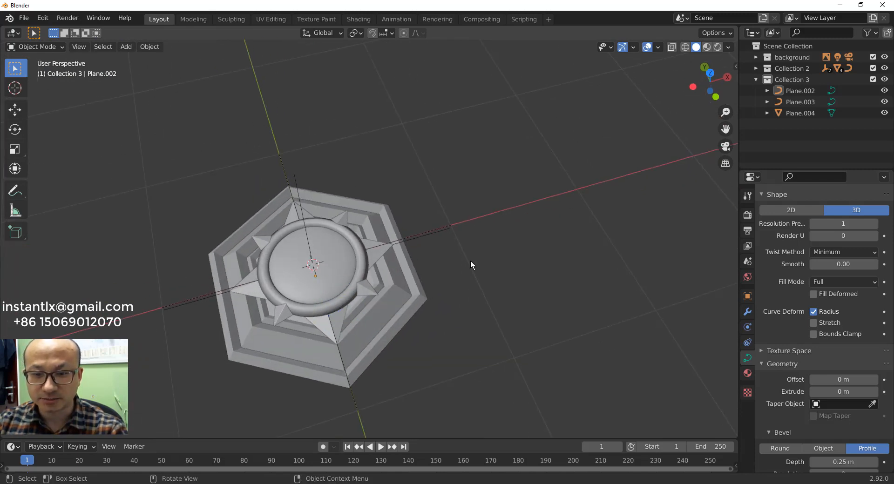